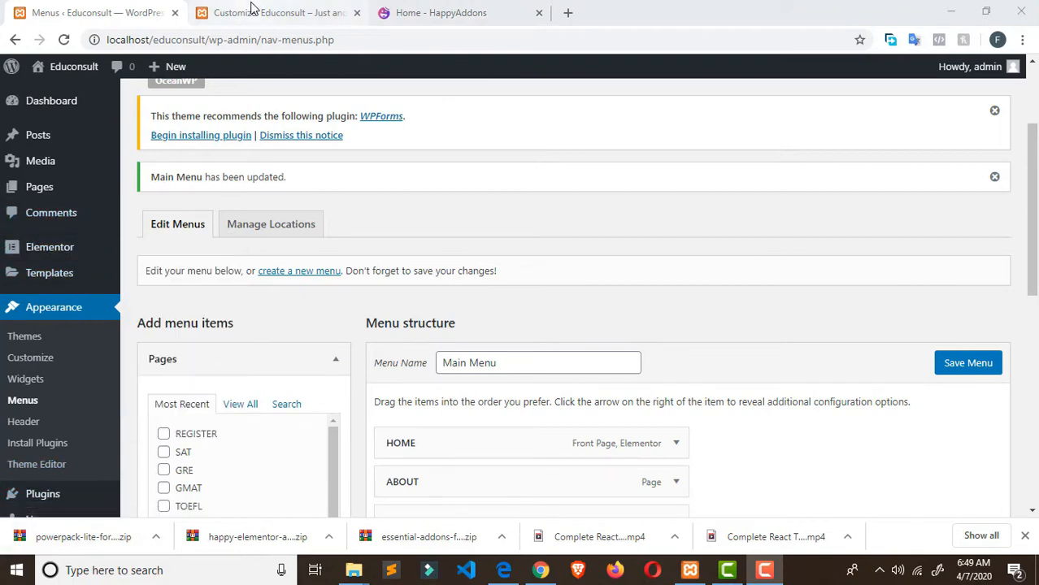
# Open the list of all pages in the Educonsult WordPress admin
pyautogui.click(84, 18)
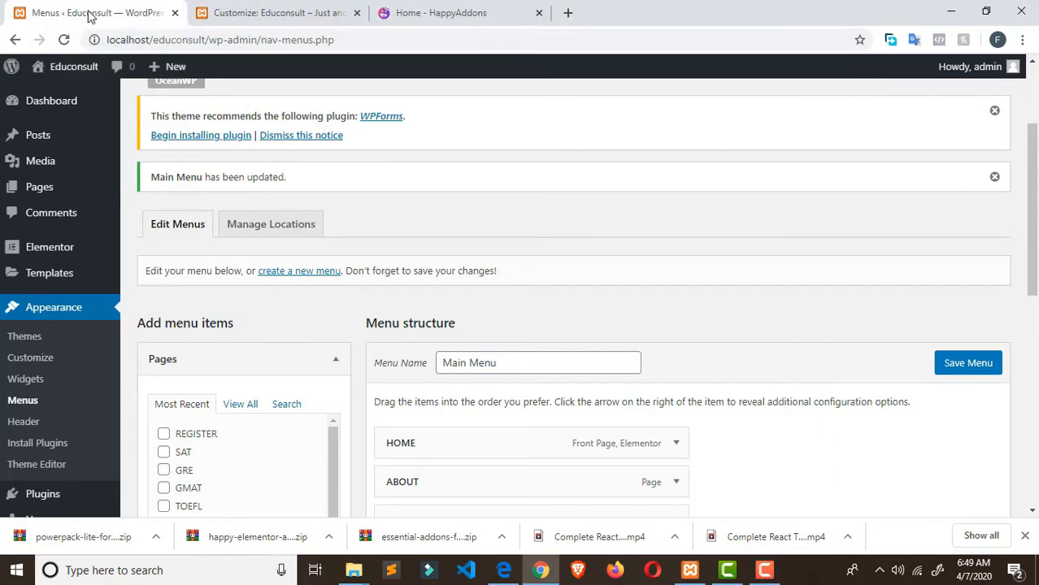
pyautogui.click(283, 17)
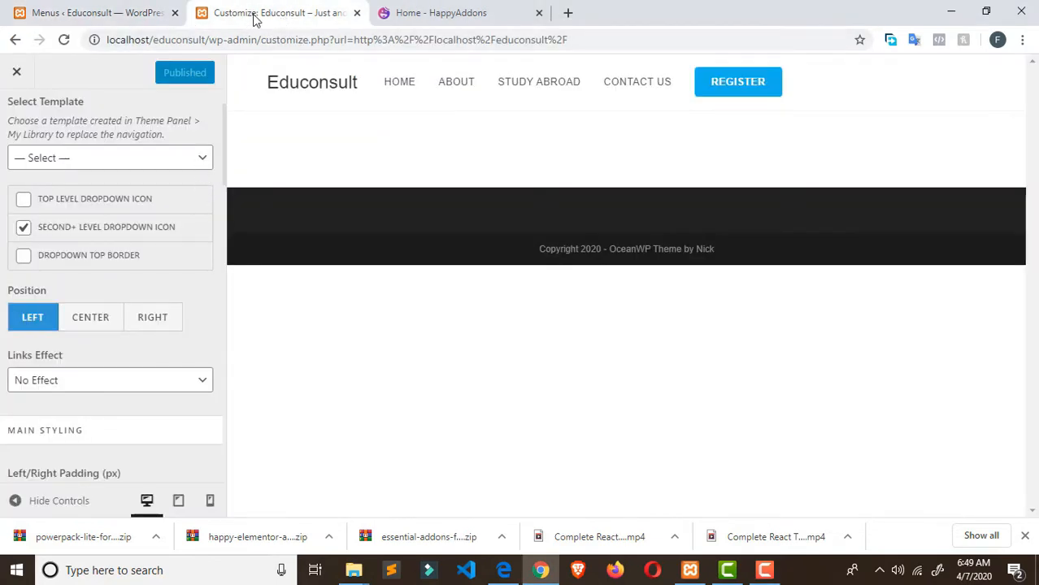
pyautogui.click(116, 16)
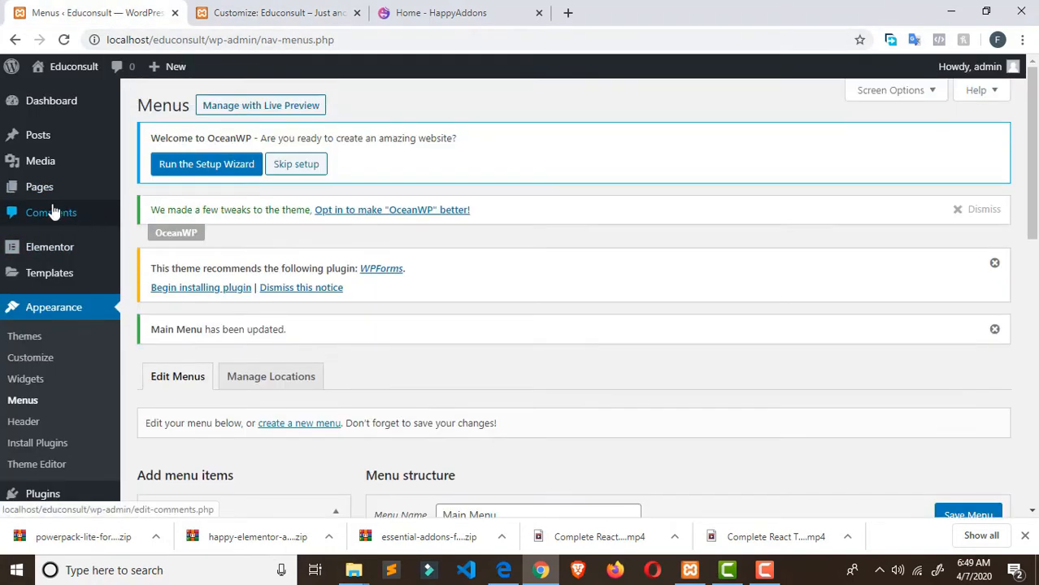
pyautogui.moveTo(45, 195)
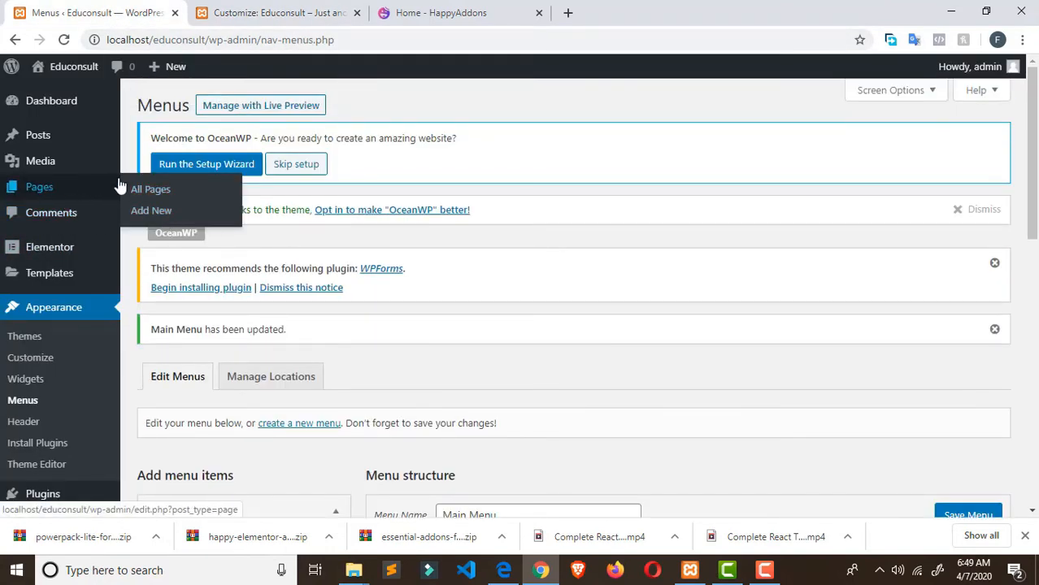
pyautogui.click(150, 191)
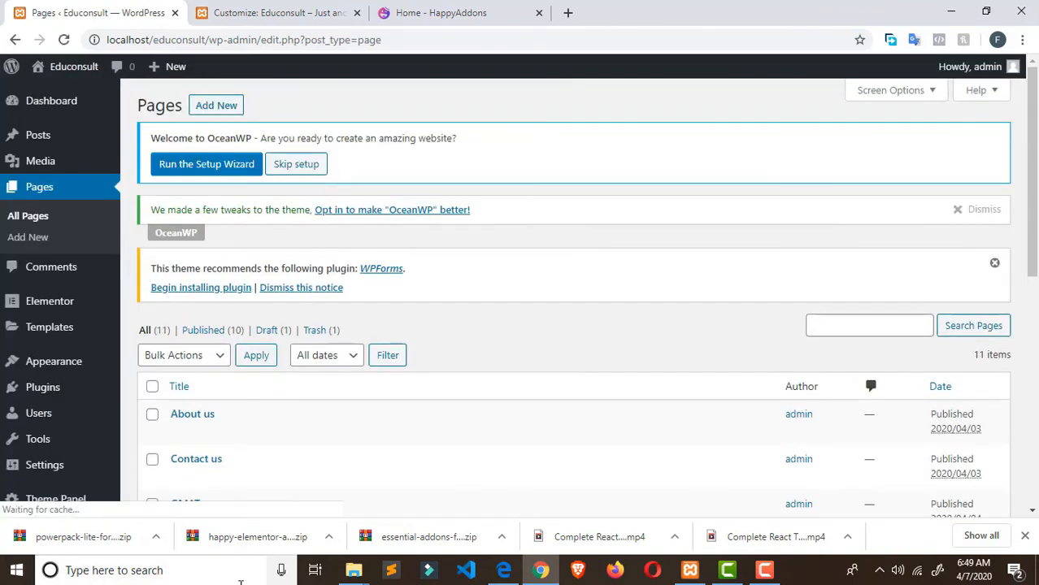
# Find the Home front page in the pages list and open it for editing
pyautogui.scroll(-2, 532, 155)
pyautogui.scroll(2, 654, 310)
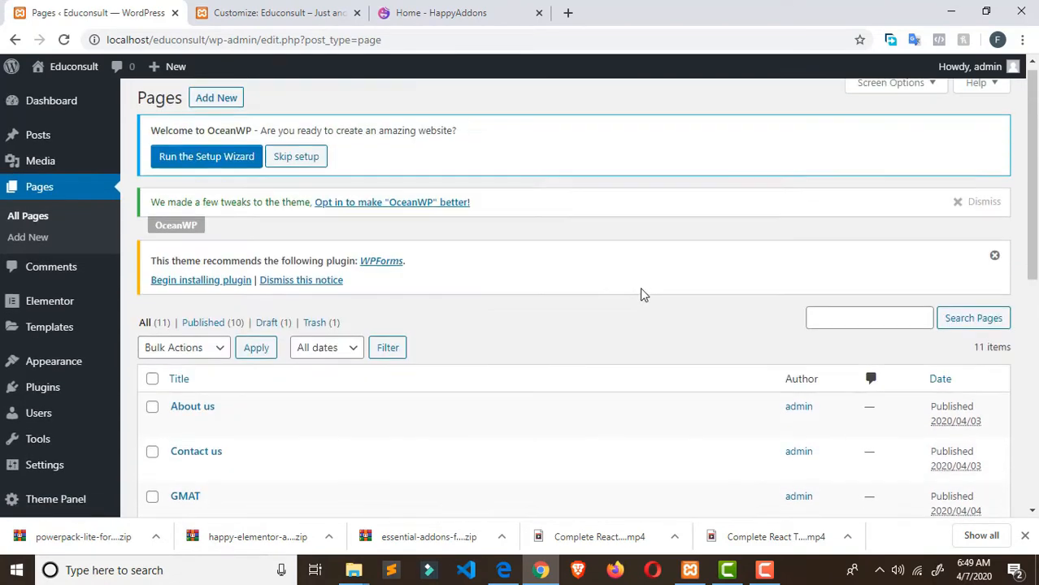
pyautogui.scroll(-4, 642, 292)
pyautogui.scroll(-3, 204, 374)
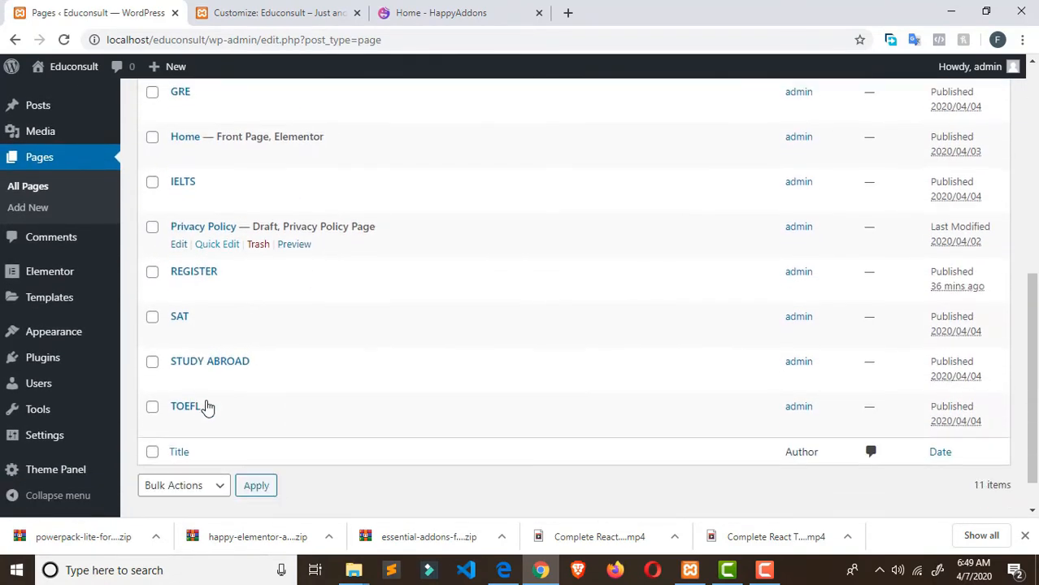
pyautogui.scroll(2, 204, 403)
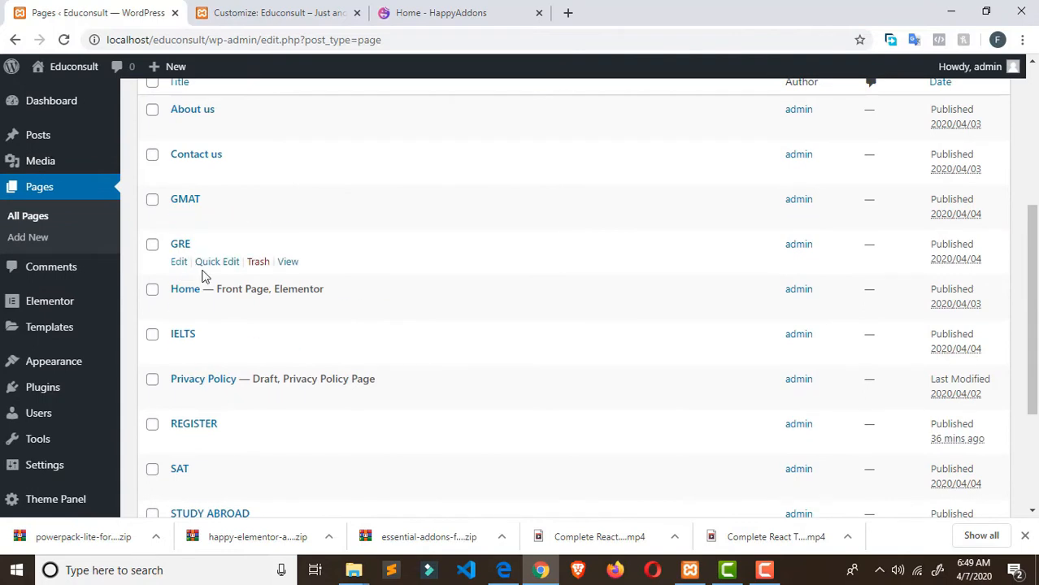
pyautogui.scroll(-1, 207, 293)
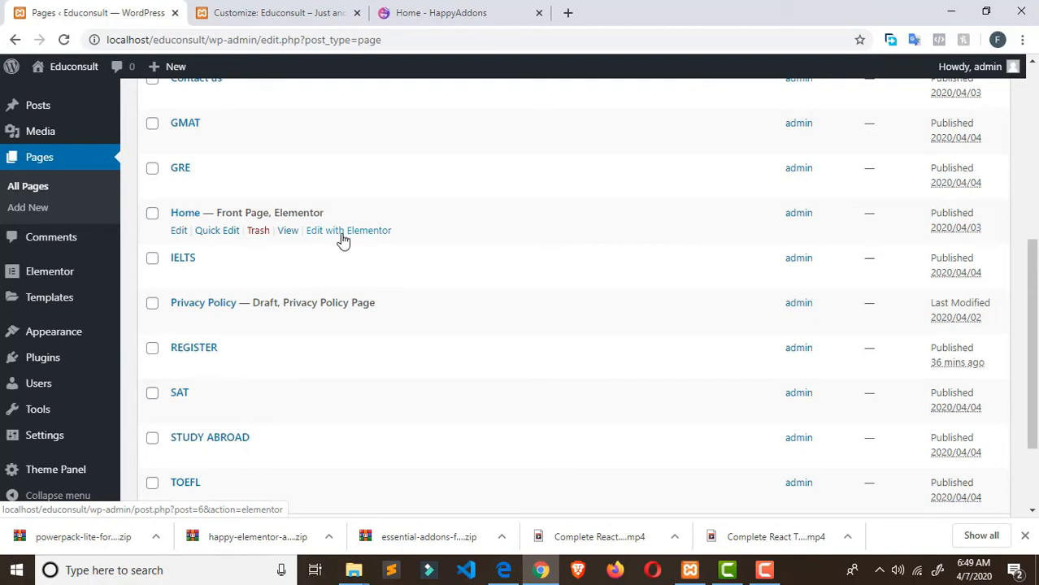
pyautogui.click(187, 218)
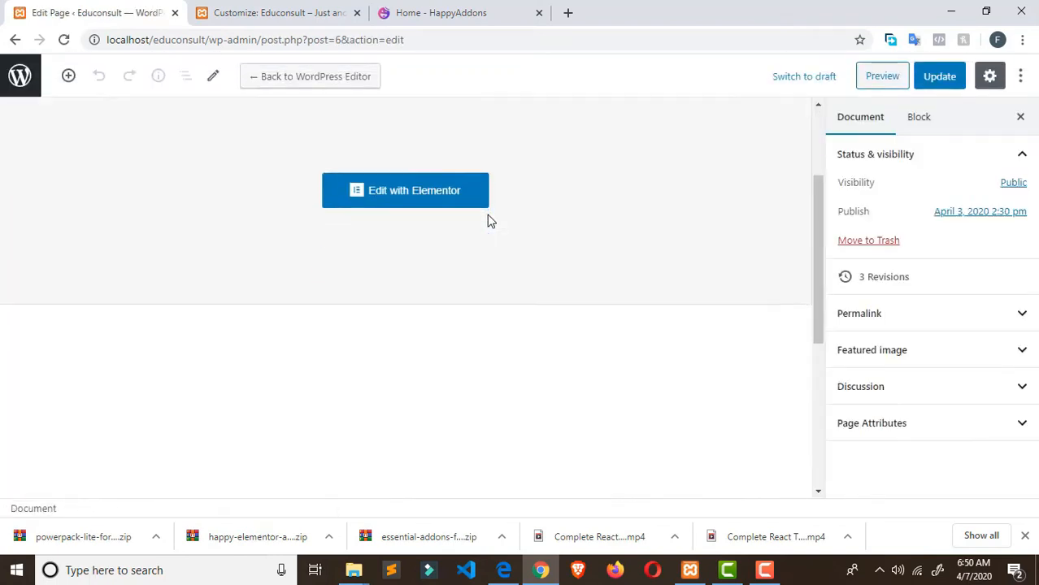
# Check the Home page's title display option in the OceanWP settings and open the page in Elementor
pyautogui.scroll(-4, 489, 220)
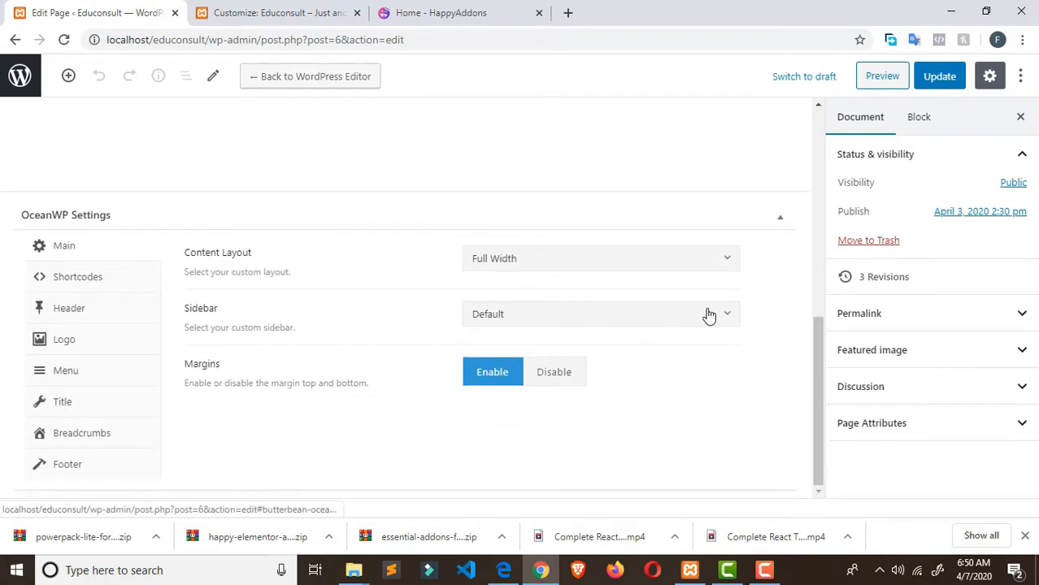
pyautogui.click(103, 407)
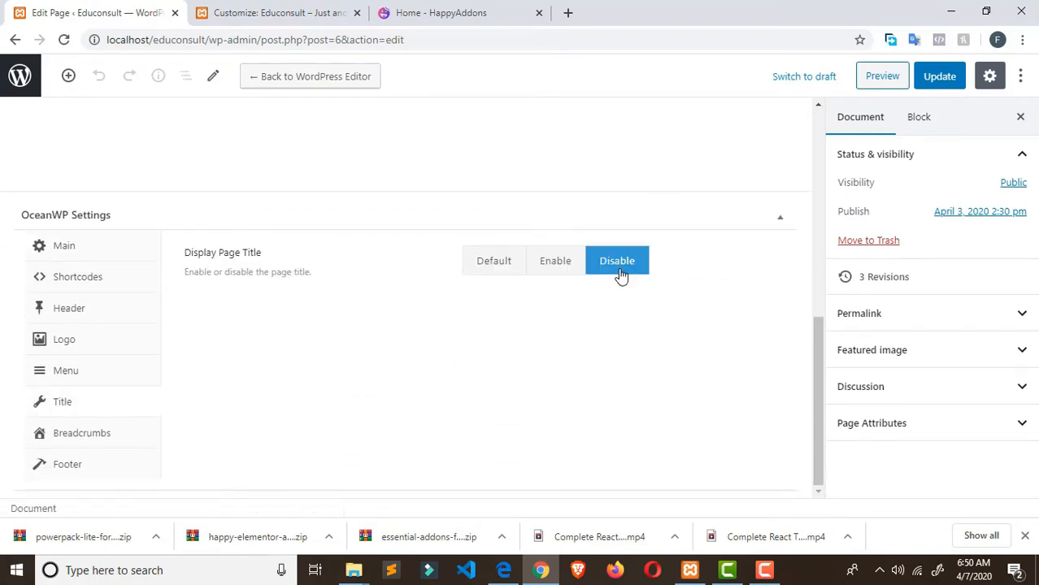
pyautogui.scroll(5, 507, 389)
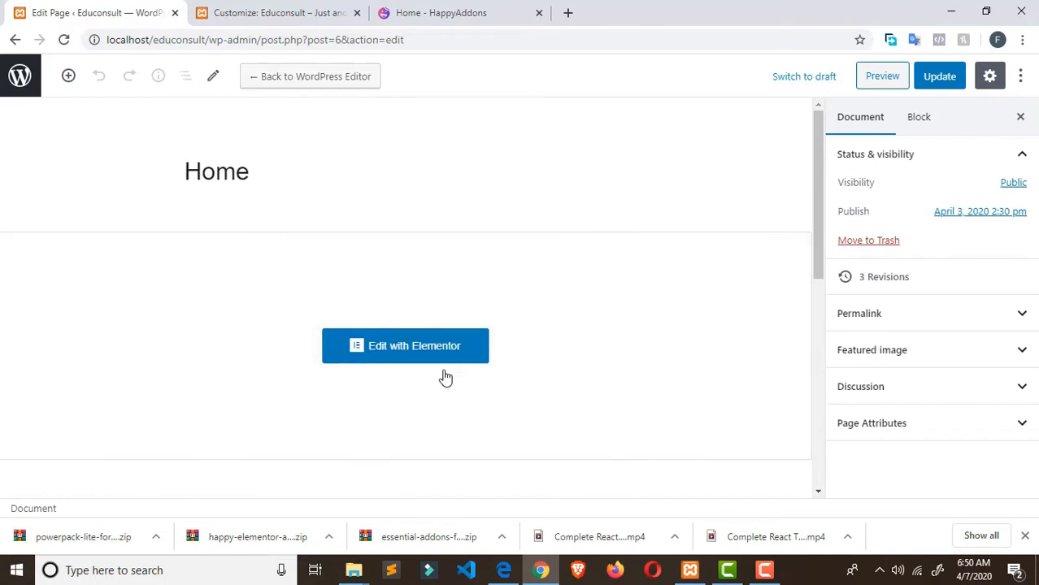
pyautogui.click(394, 347)
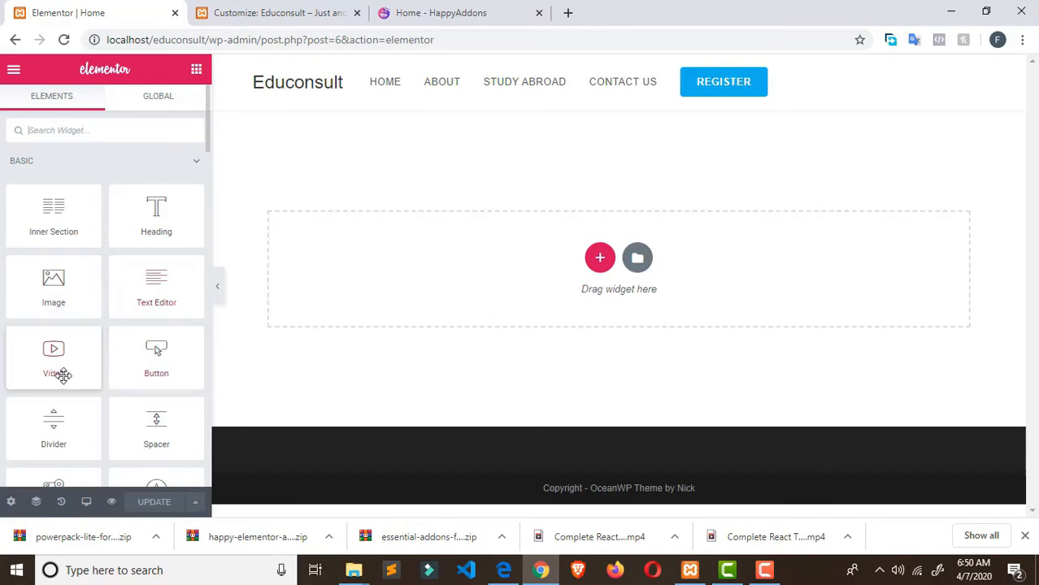
# Examine the Basic and Pro widgets offered in Elementor's elements list
pyautogui.scroll(-1, 122, 371)
pyautogui.scroll(1, 130, 374)
pyautogui.scroll(-2, 97, 382)
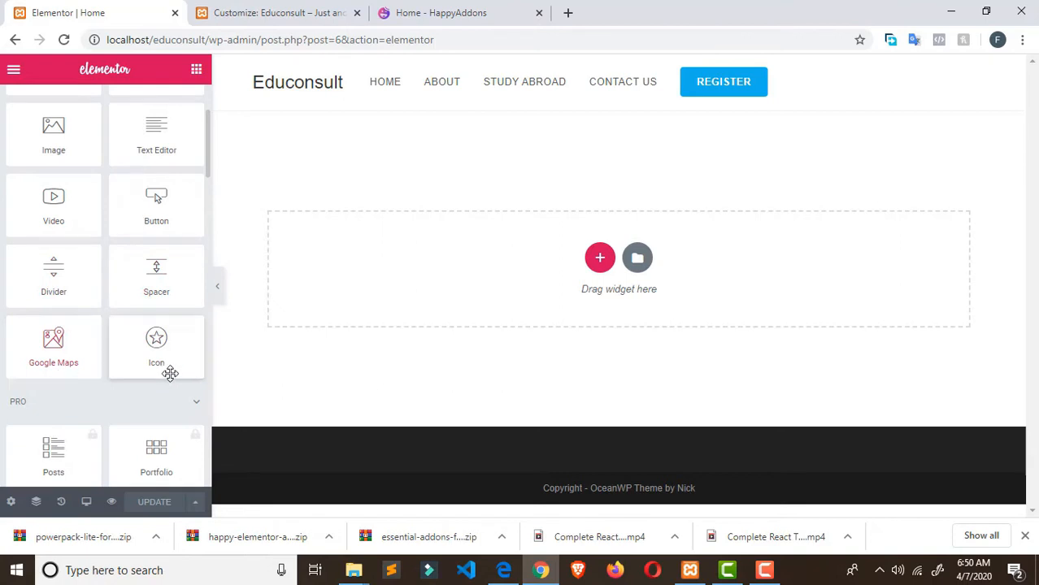
pyautogui.scroll(-2, 168, 376)
pyautogui.scroll(-1, 98, 362)
pyautogui.scroll(5, 98, 361)
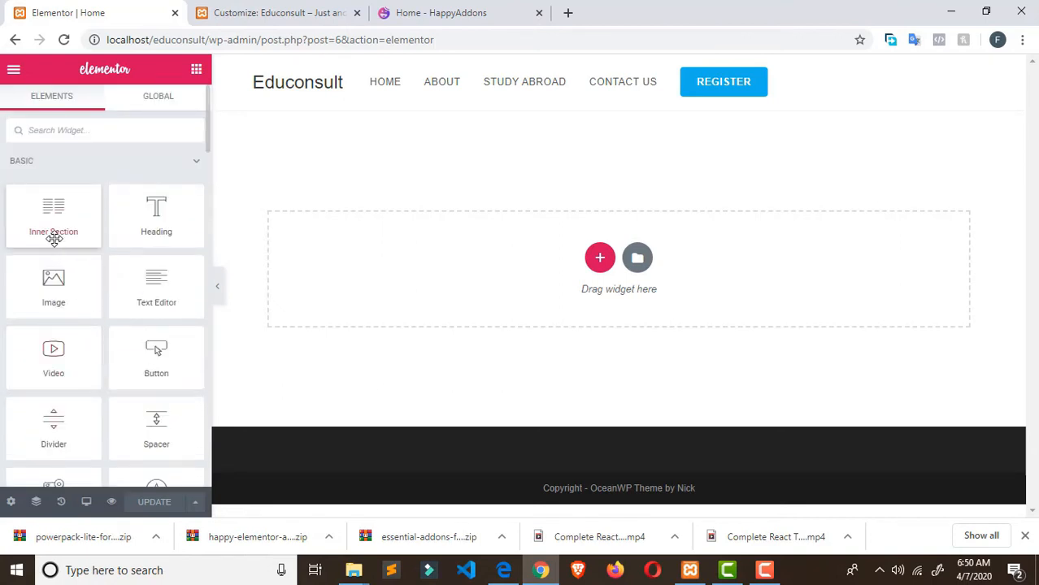
pyautogui.scroll(-2, 53, 238)
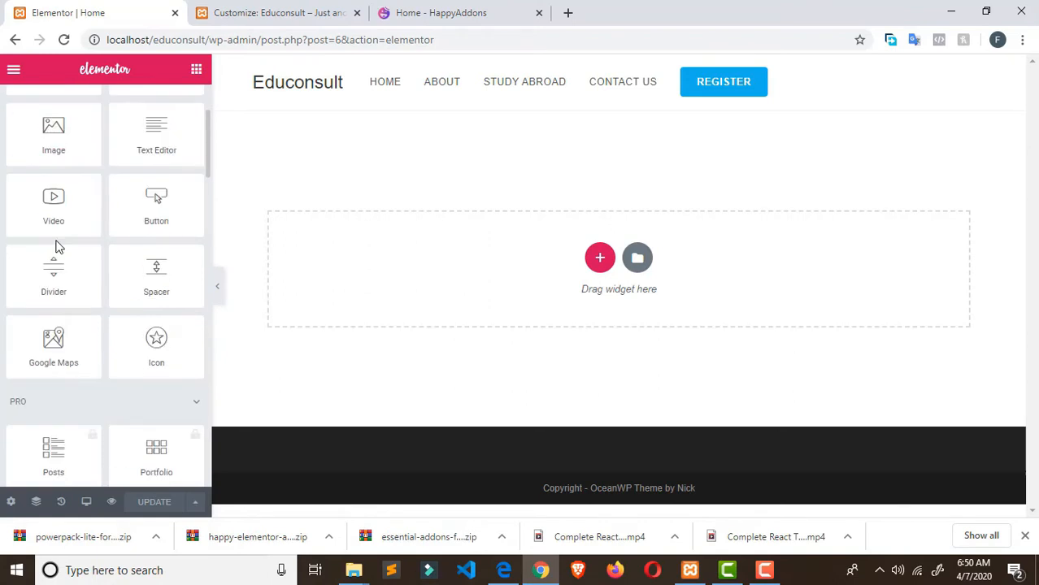
pyautogui.scroll(2, 56, 239)
pyautogui.scroll(-2, 199, 268)
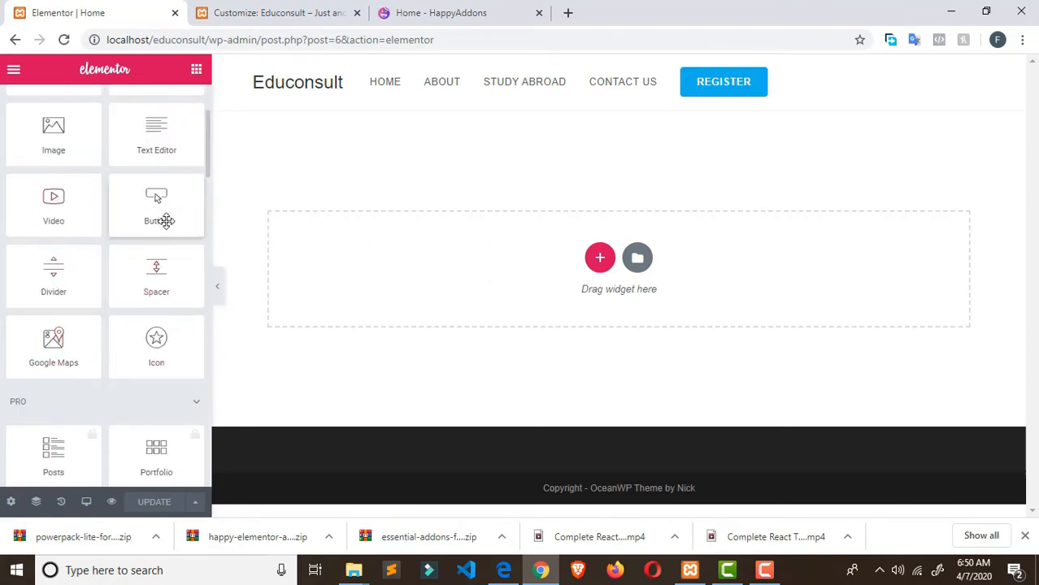
pyautogui.scroll(1, 65, 148)
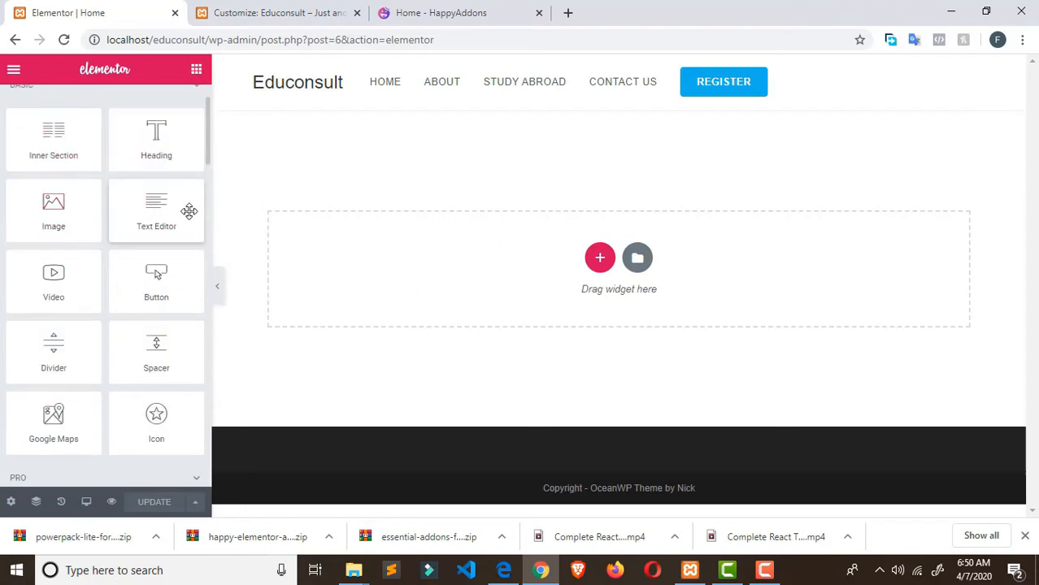
pyautogui.scroll(-4, 189, 212)
pyautogui.scroll(5, 190, 213)
pyautogui.scroll(-2, 49, 219)
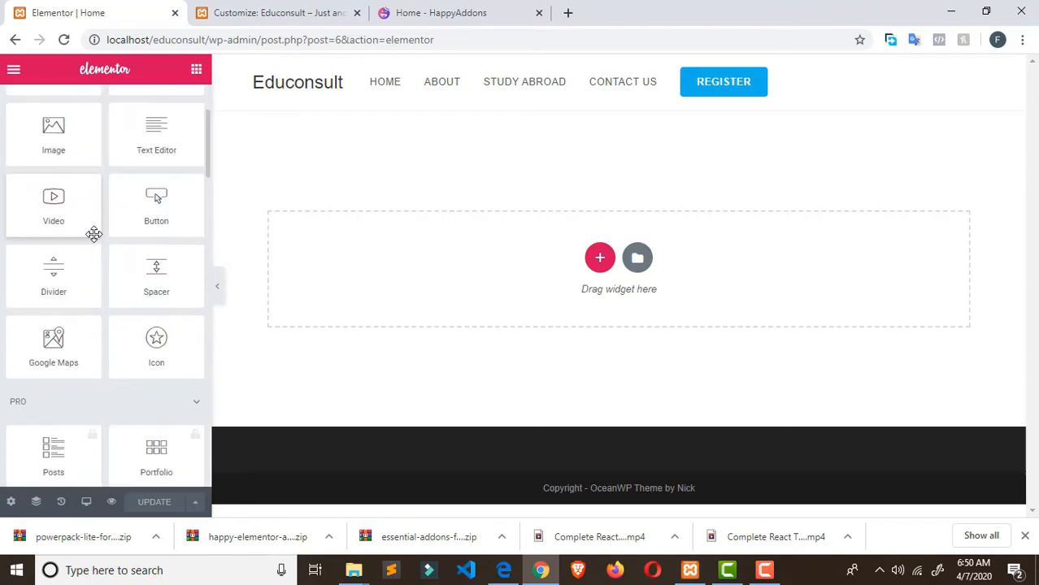
pyautogui.scroll(-5, 94, 236)
pyautogui.scroll(2, 94, 249)
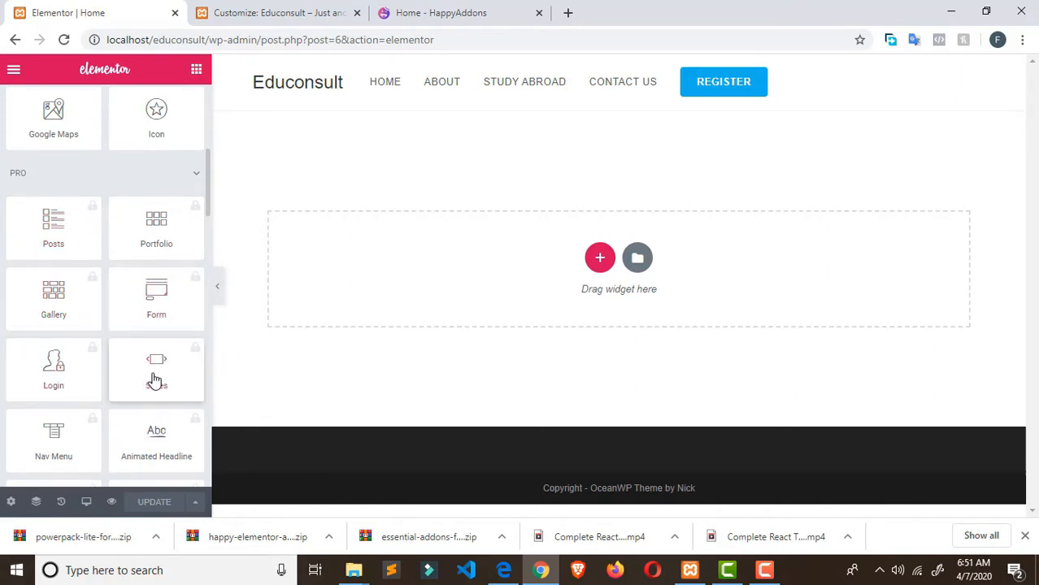
pyautogui.scroll(-6, 105, 339)
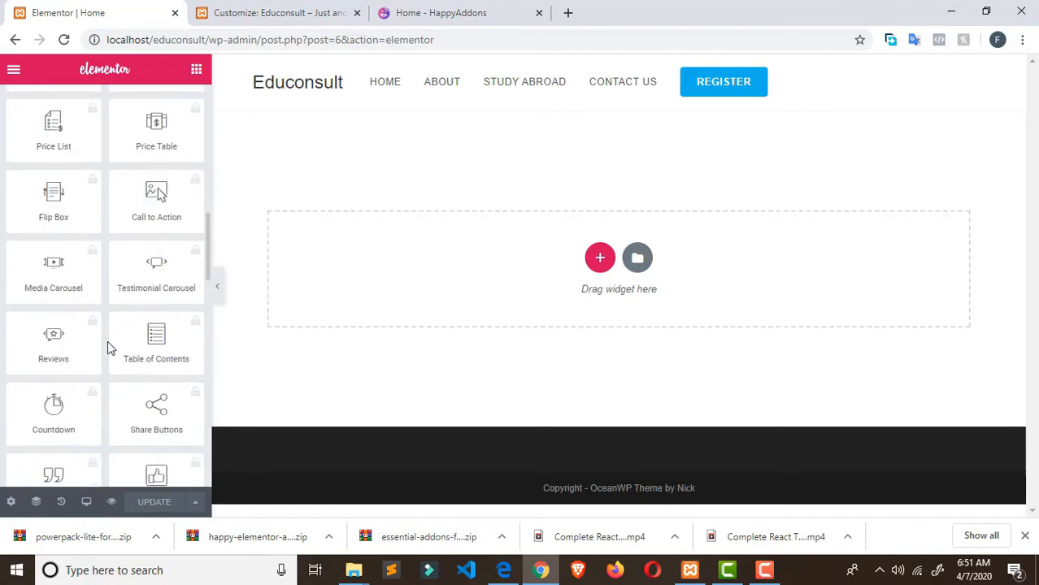
pyautogui.scroll(3, 110, 365)
pyautogui.scroll(5, 112, 365)
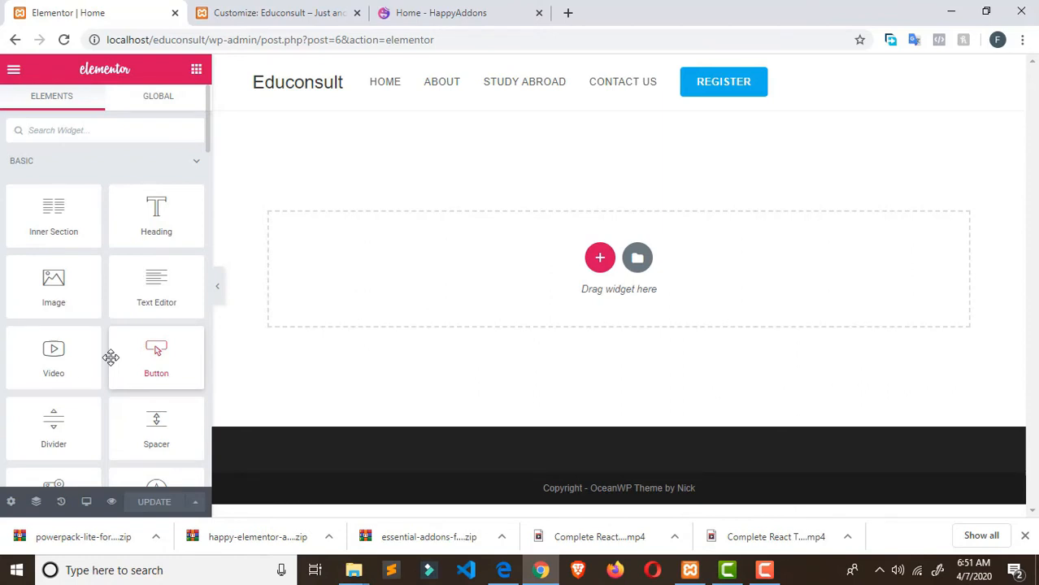
pyautogui.scroll(-4, 143, 272)
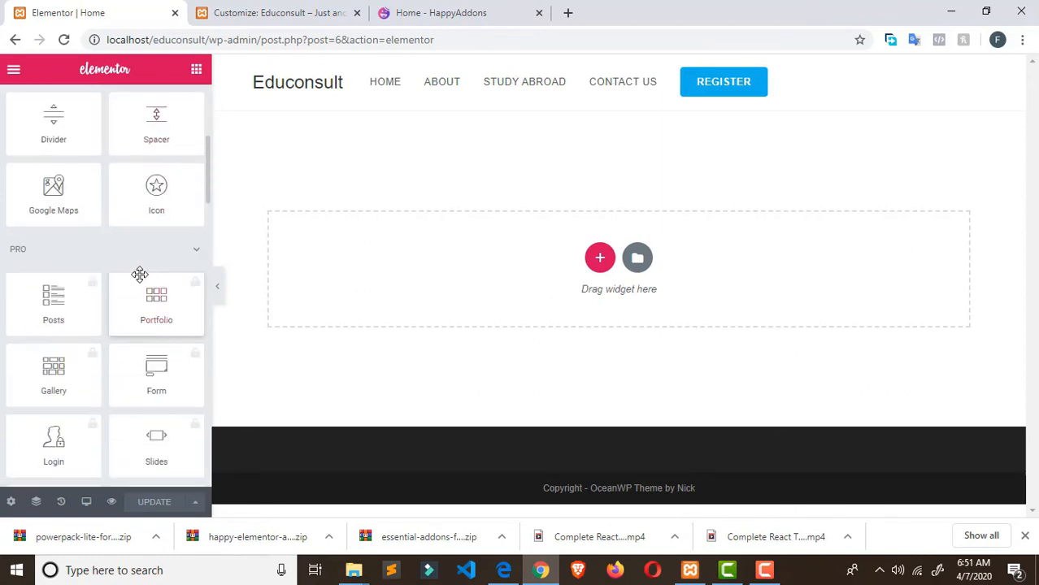
pyautogui.scroll(4, 140, 273)
pyautogui.scroll(-3, 151, 273)
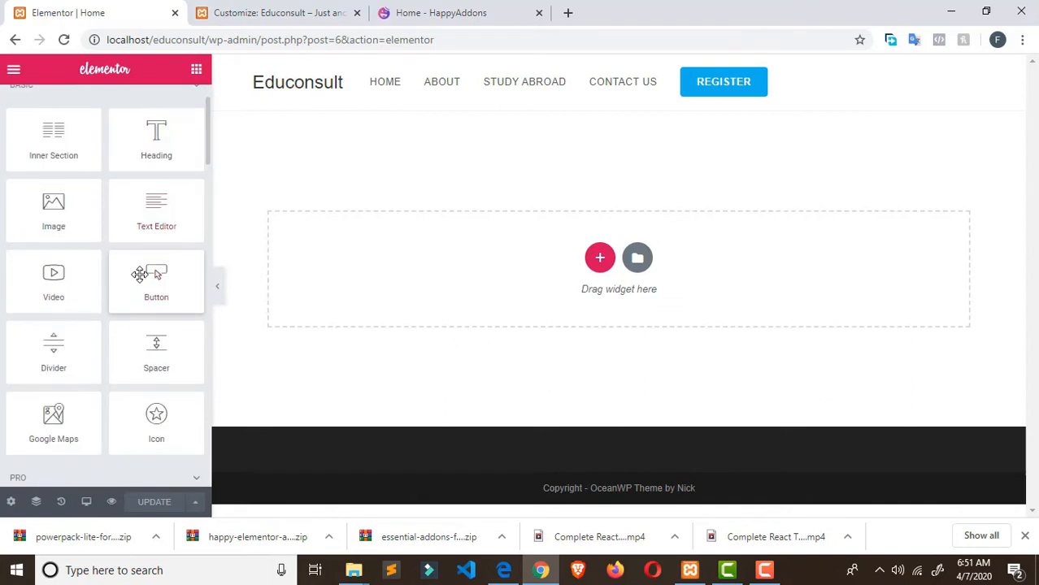
pyautogui.scroll(3, 146, 273)
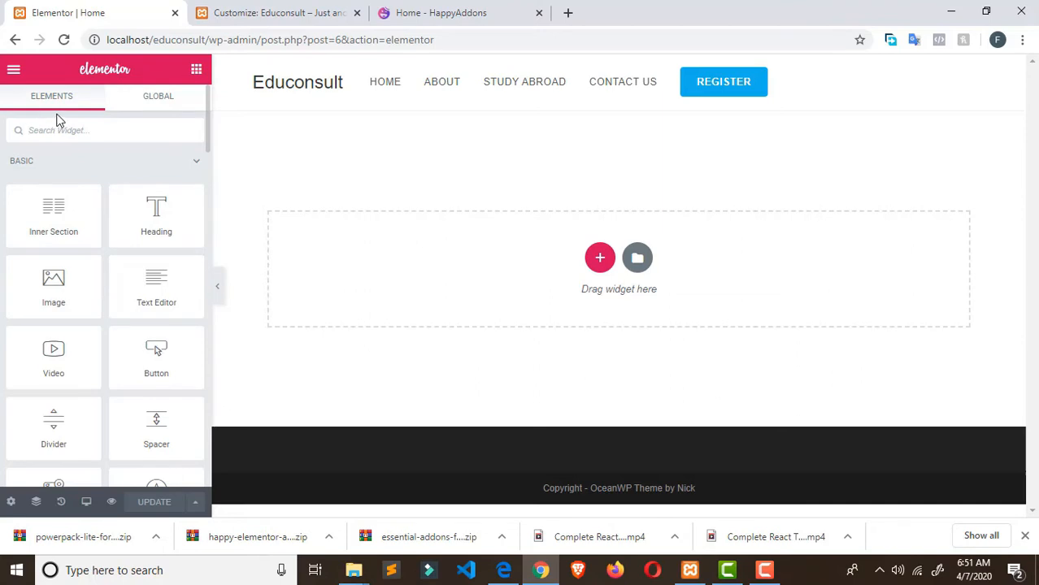
# Look at Elementor's global widgets area and its main menu of global style and settings options
pyautogui.click(175, 103)
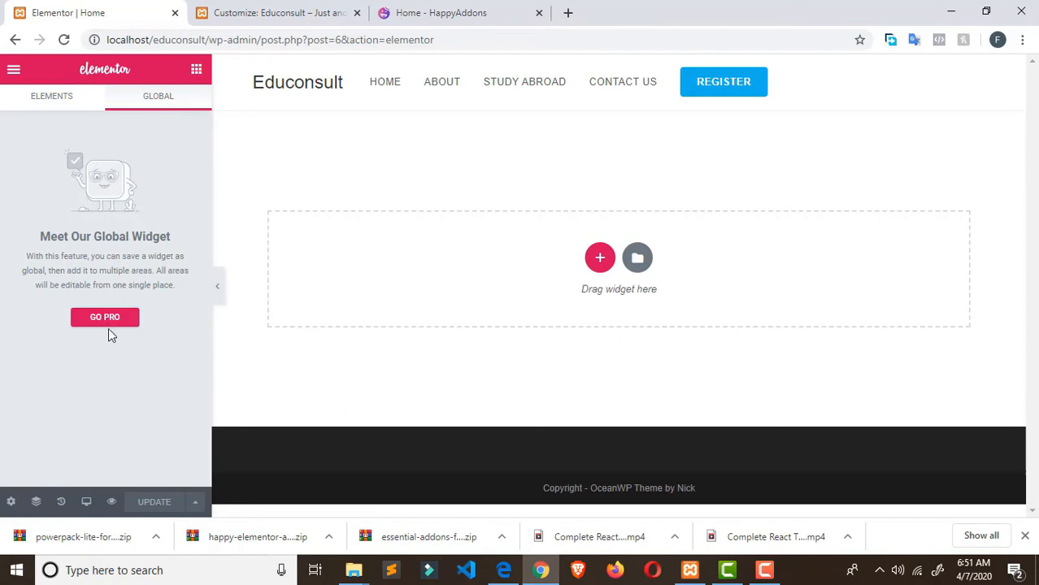
pyautogui.click(49, 97)
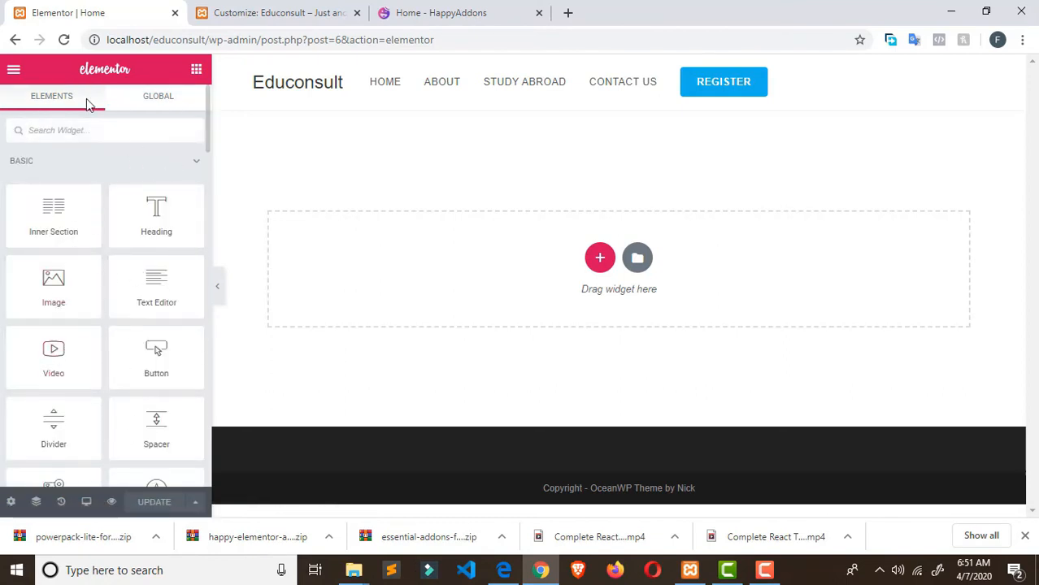
pyautogui.click(13, 72)
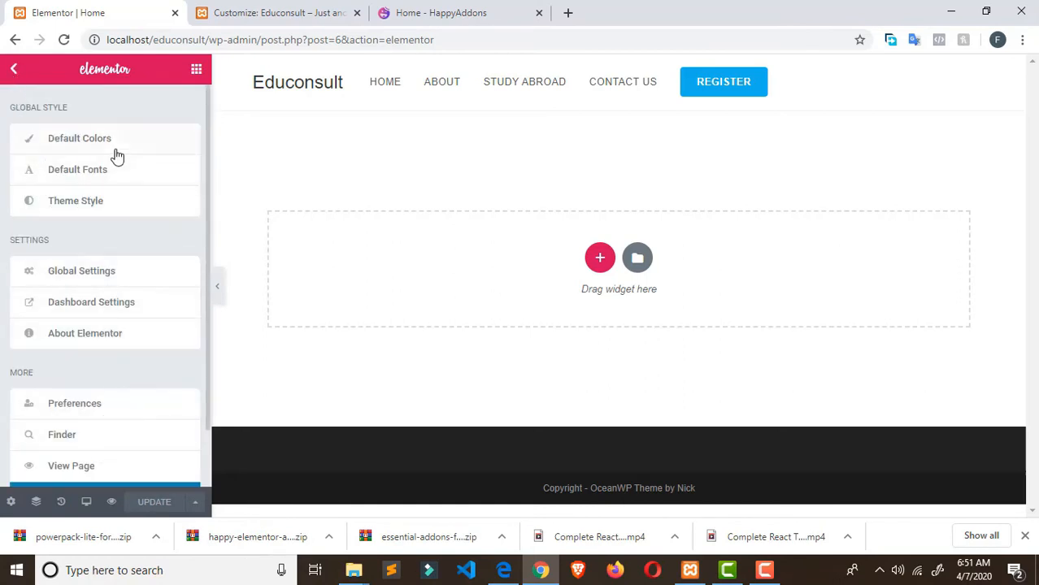
pyautogui.scroll(-1, 118, 211)
pyautogui.scroll(1, 120, 237)
pyautogui.click(14, 69)
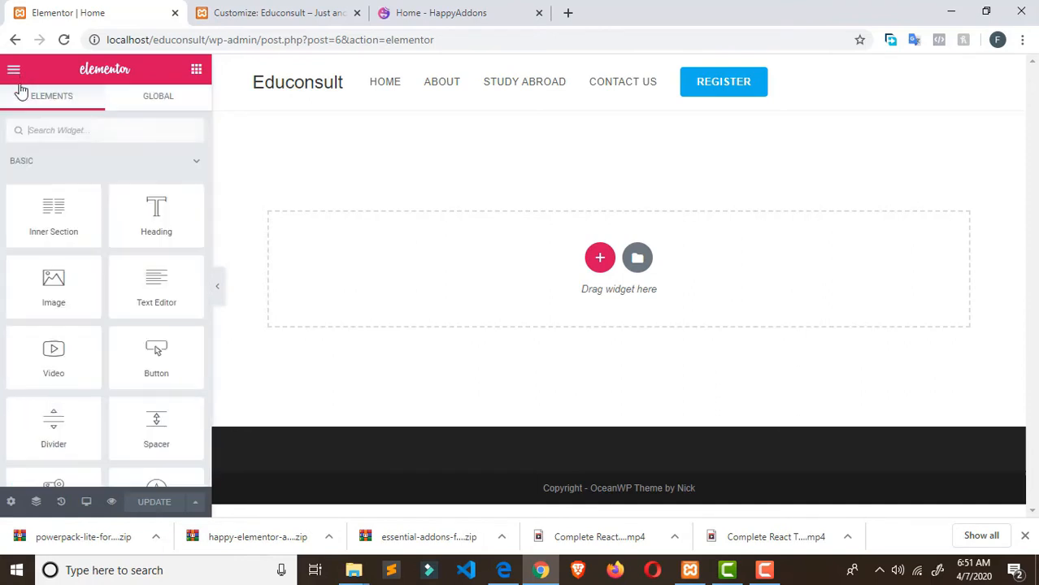
pyautogui.click(133, 101)
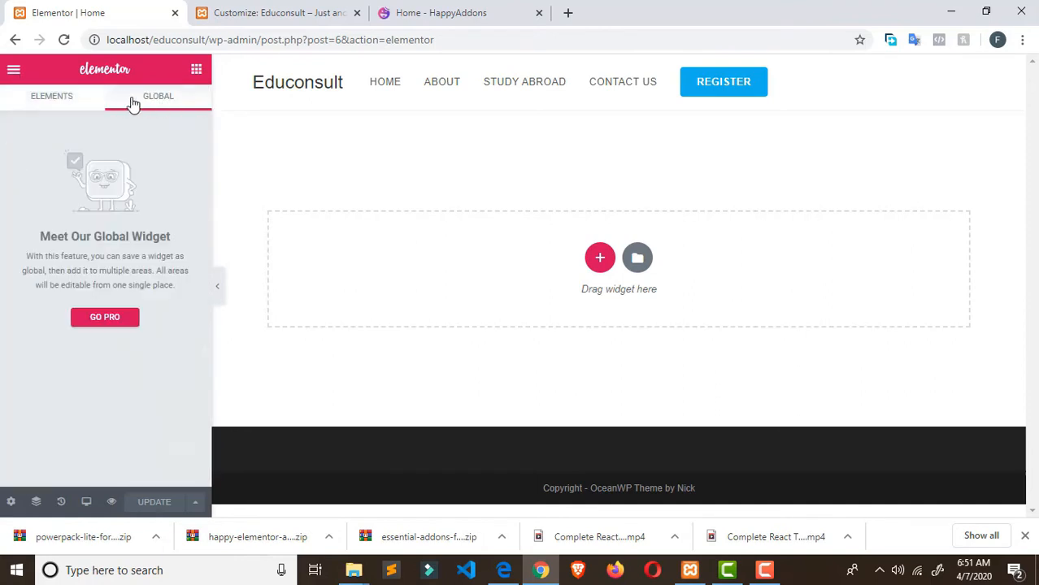
pyautogui.click(63, 98)
pyautogui.click(16, 72)
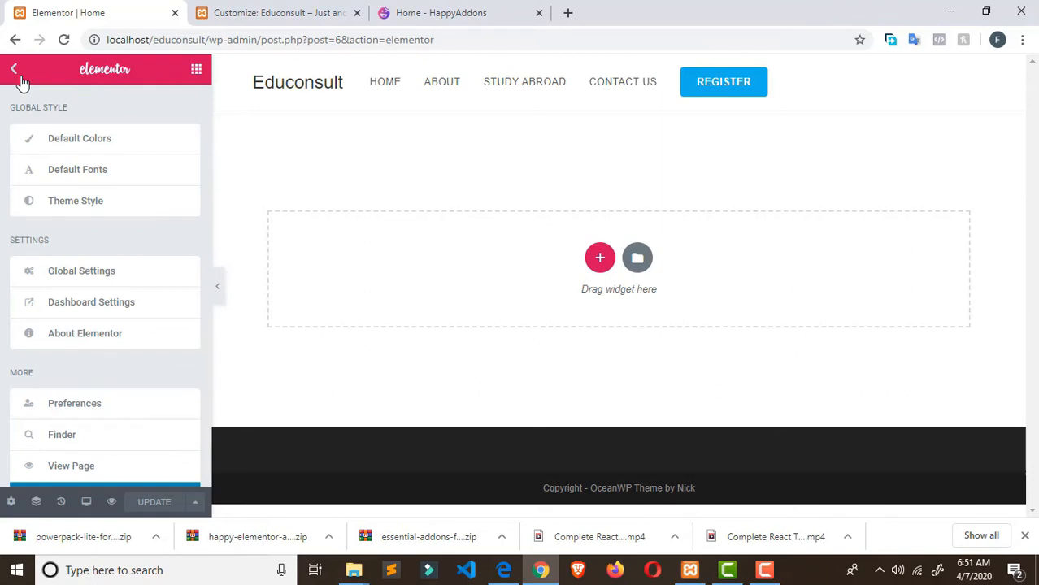
pyautogui.click(15, 72)
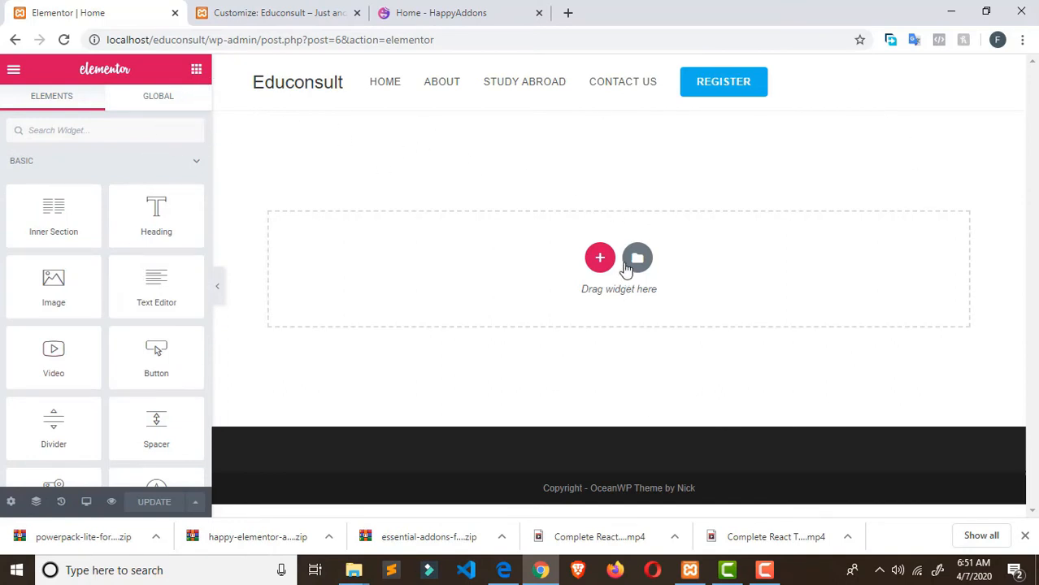
# Add a new section to the Home page with a two-column structure, wide column first and narrow column second
pyautogui.click(601, 260)
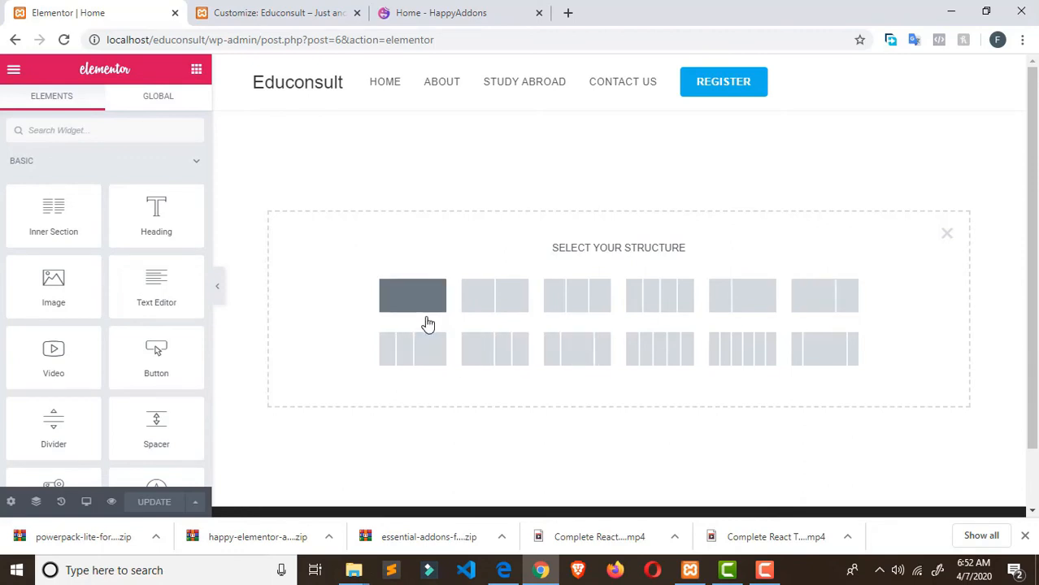
pyautogui.click(857, 309)
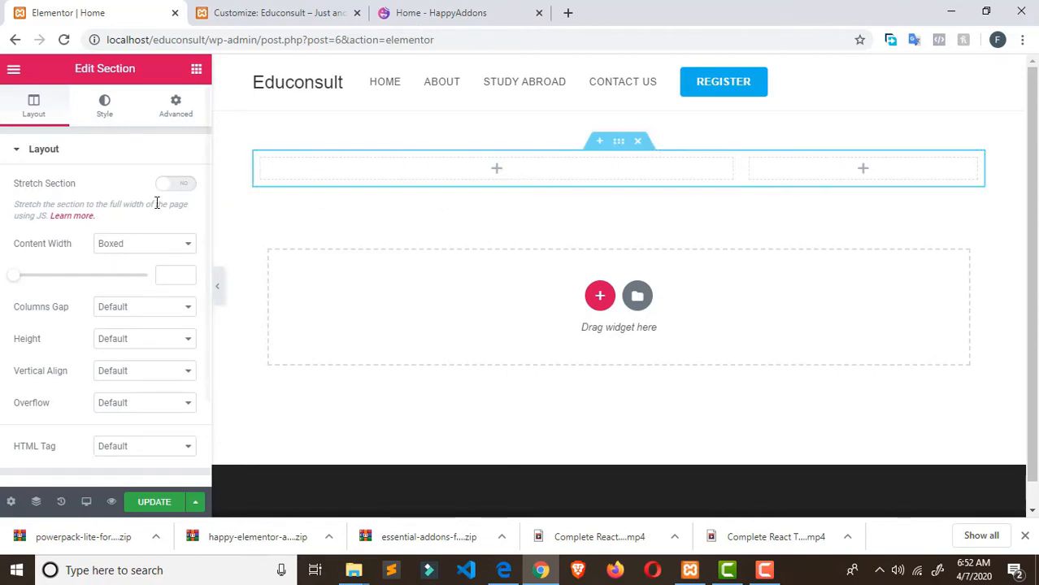
# Delete the two-column section and try a single-column section in its place
pyautogui.click(637, 140)
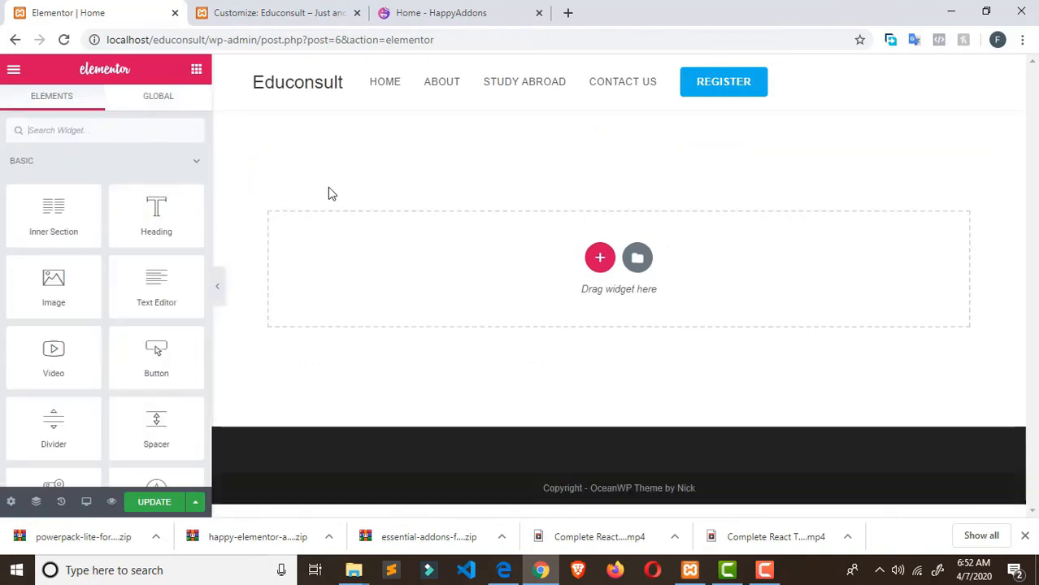
pyautogui.click(600, 258)
pyautogui.click(413, 300)
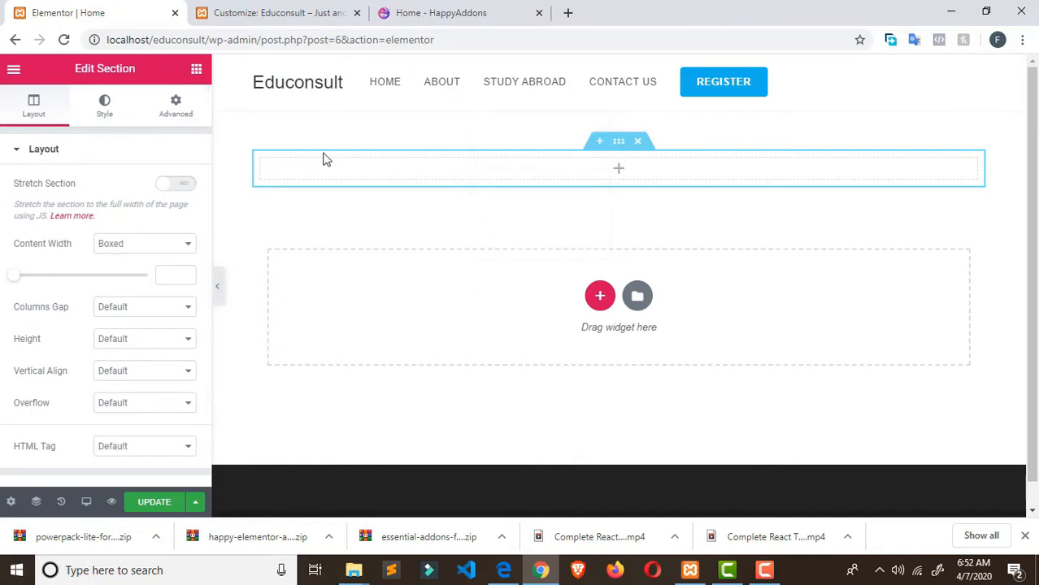
pyautogui.press('Delete')
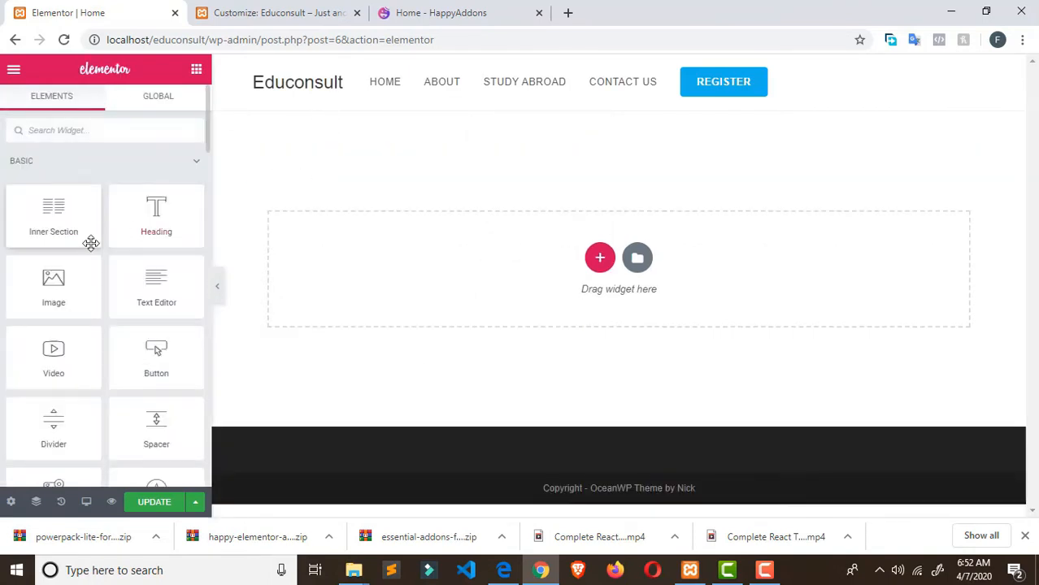
pyautogui.click(599, 258)
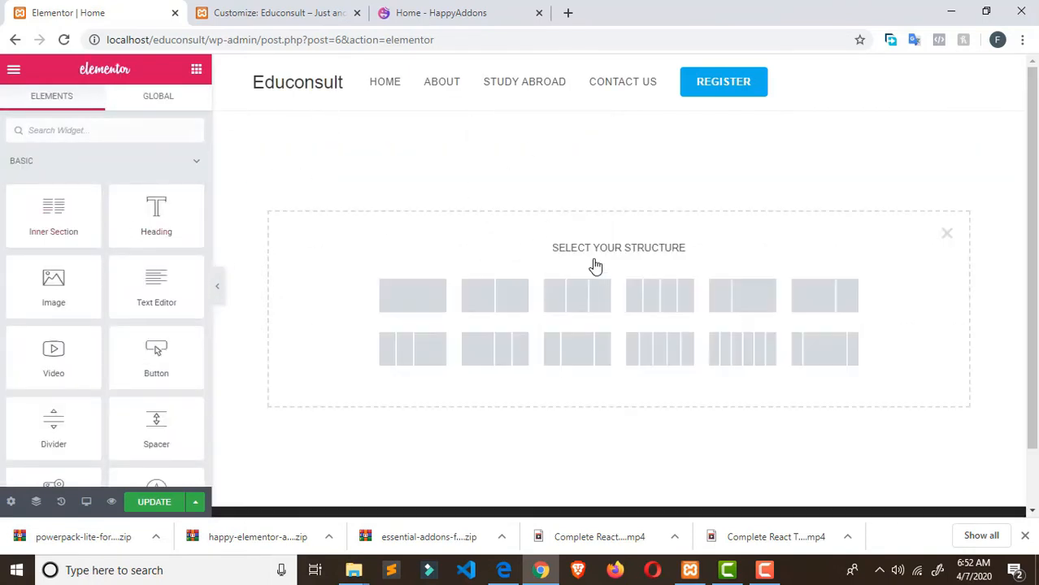
pyautogui.click(429, 305)
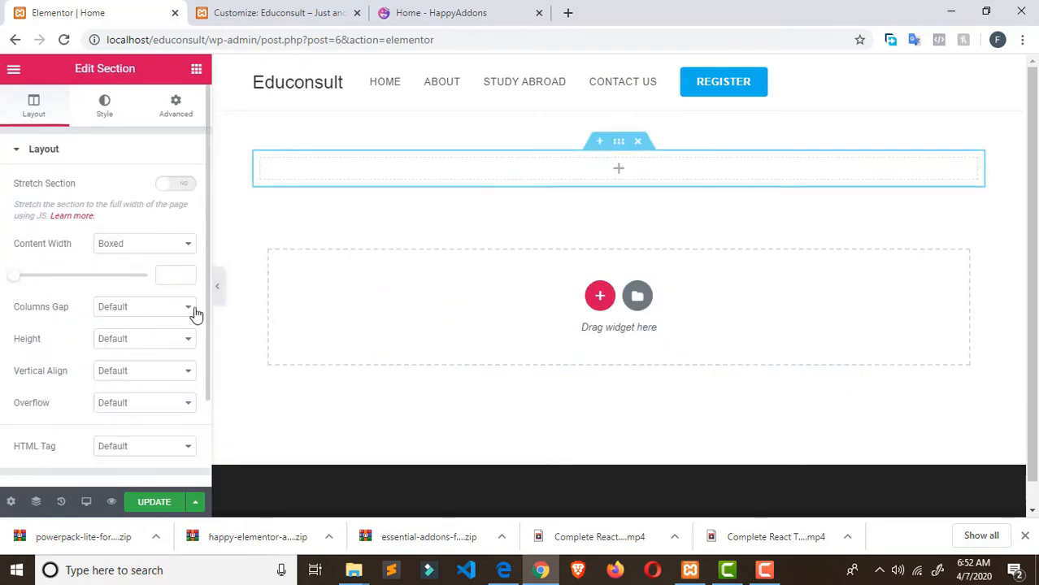
# Examine the Layout and Structure settings of the single-column section
pyautogui.click(20, 150)
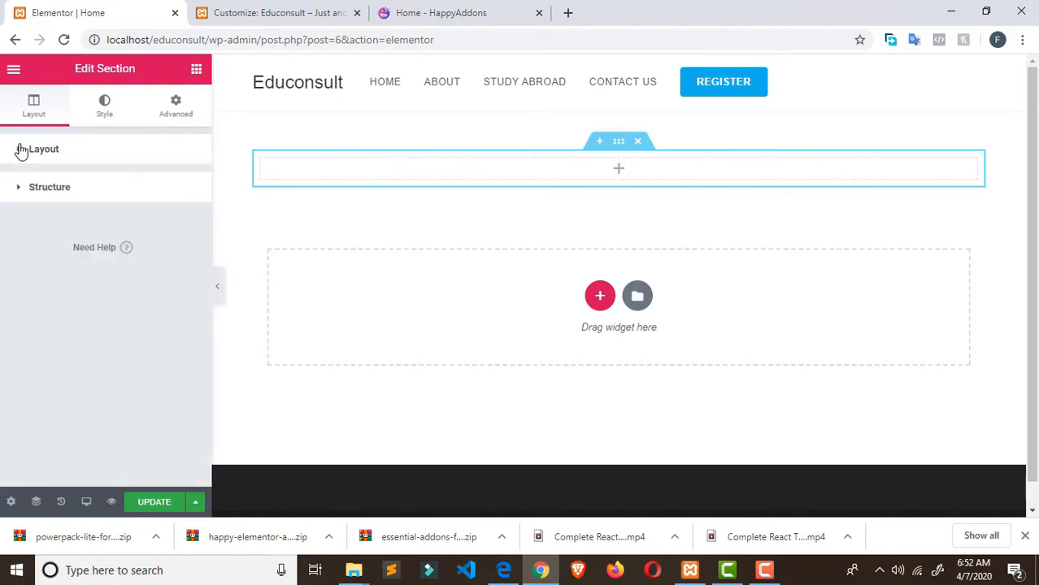
pyautogui.click(175, 108)
pyautogui.click(27, 112)
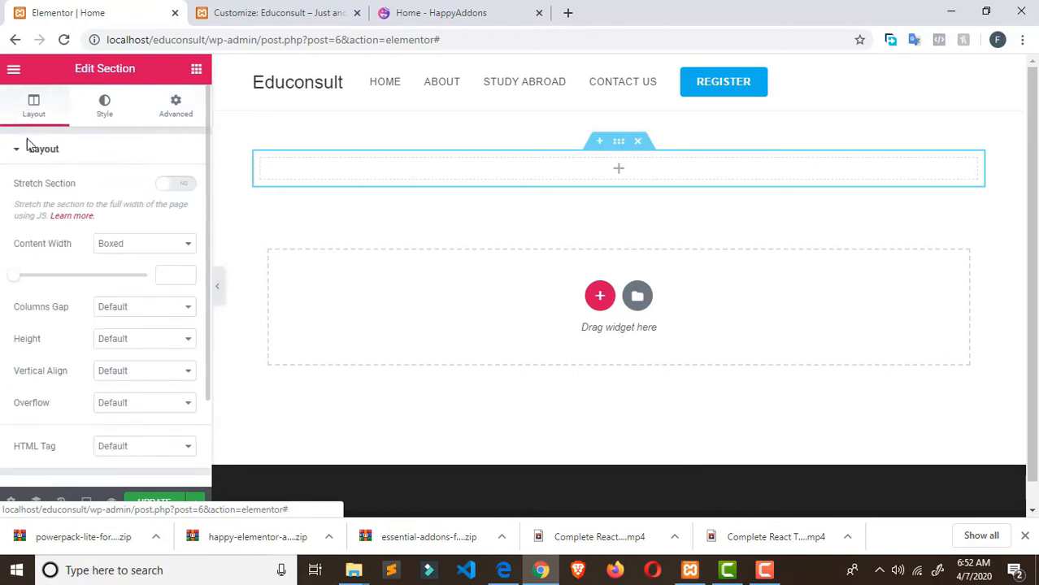
pyautogui.click(15, 157)
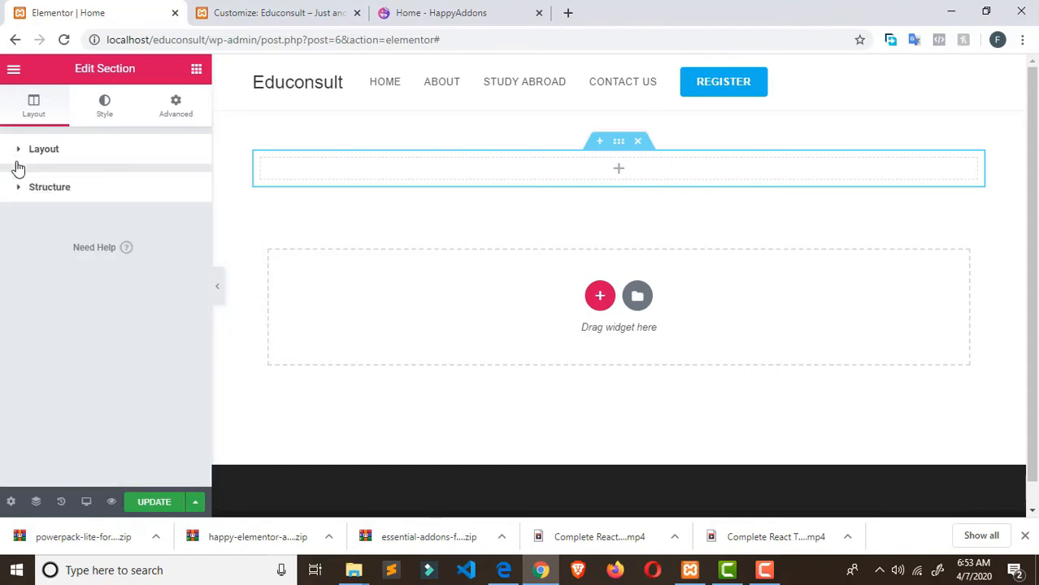
pyautogui.click(25, 195)
pyautogui.click(26, 195)
pyautogui.click(26, 195)
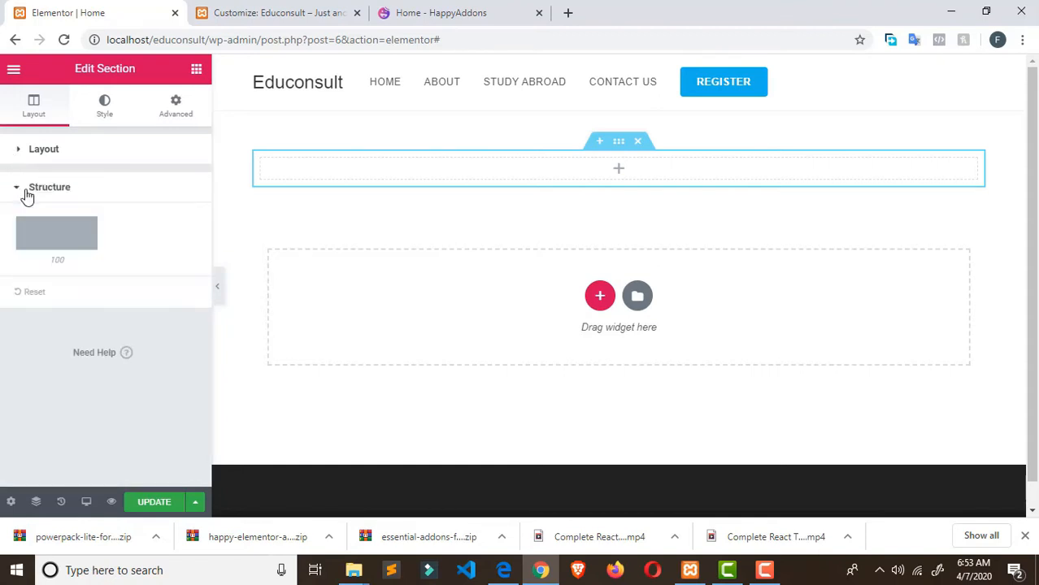
pyautogui.click(26, 195)
pyautogui.click(26, 195)
pyautogui.click(24, 192)
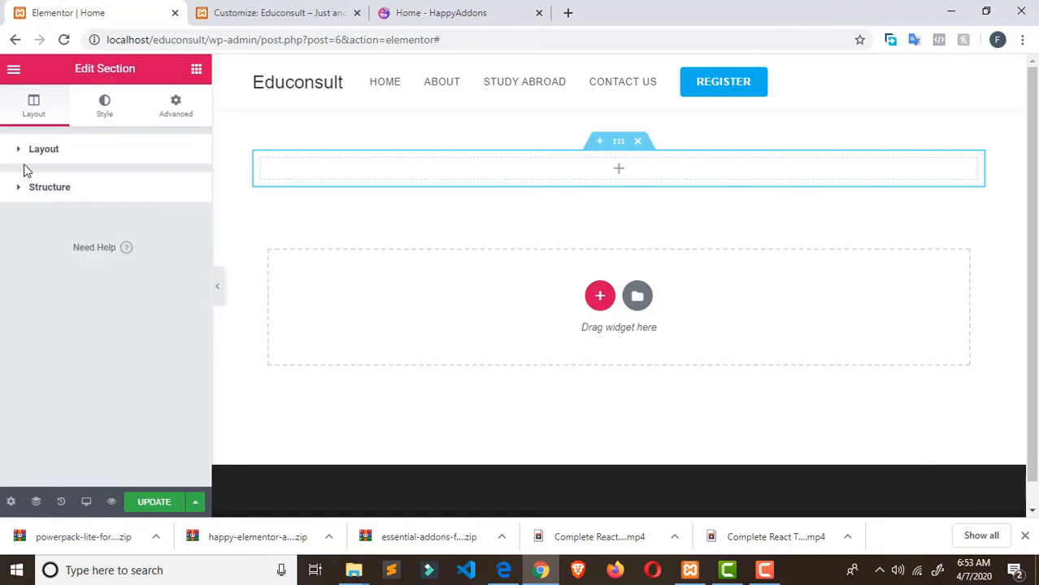
pyautogui.click(25, 154)
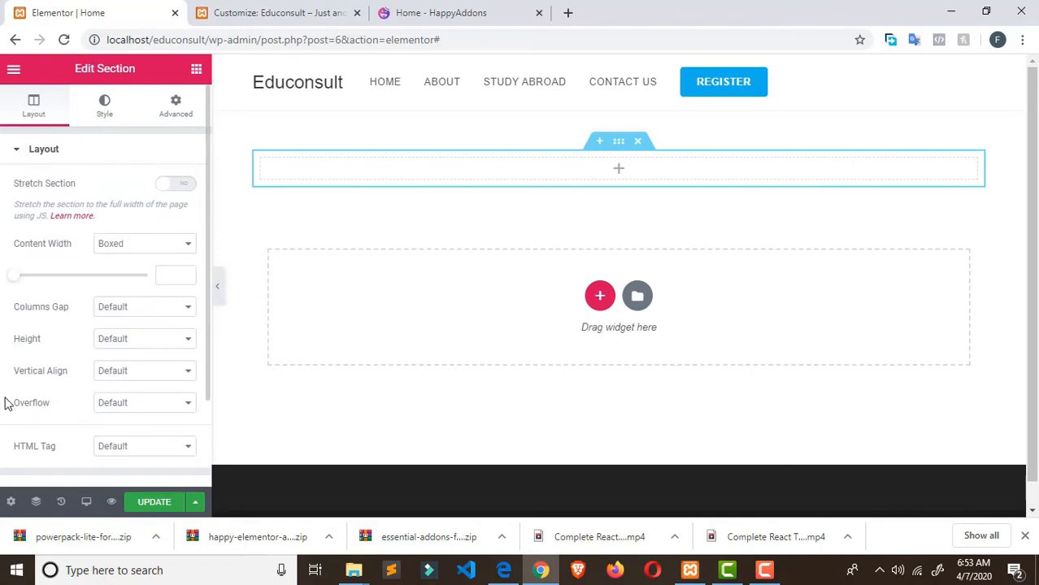
pyautogui.click(12, 152)
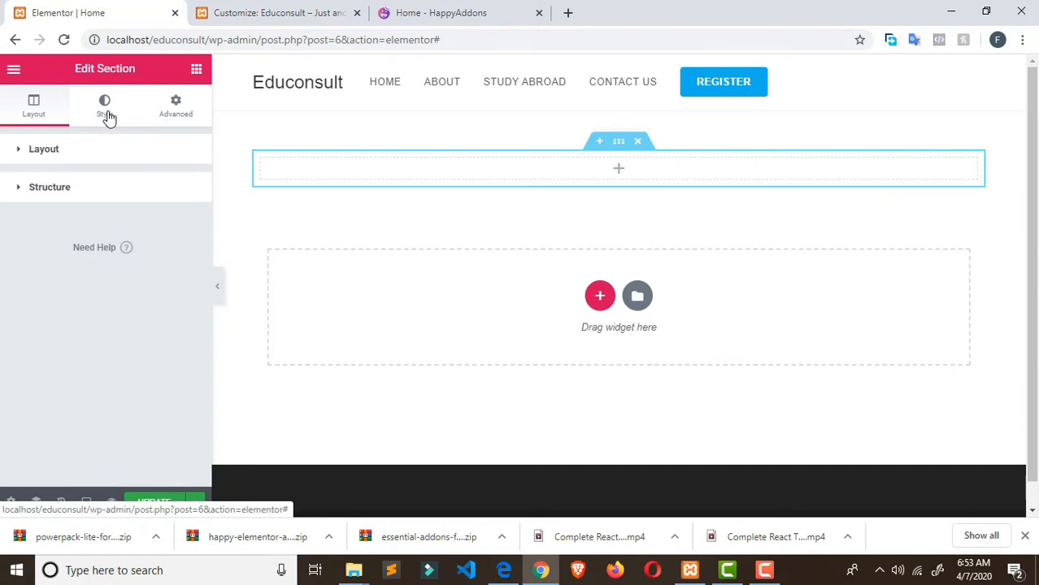
# Look over the section's Style and Advanced settings, including background, margin and padding options
pyautogui.click(109, 117)
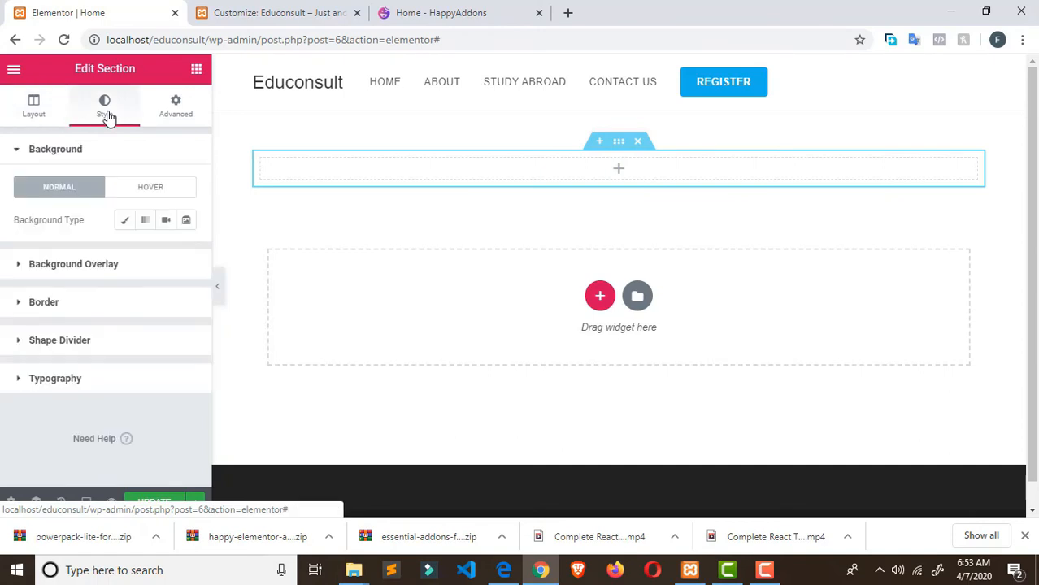
pyautogui.click(179, 116)
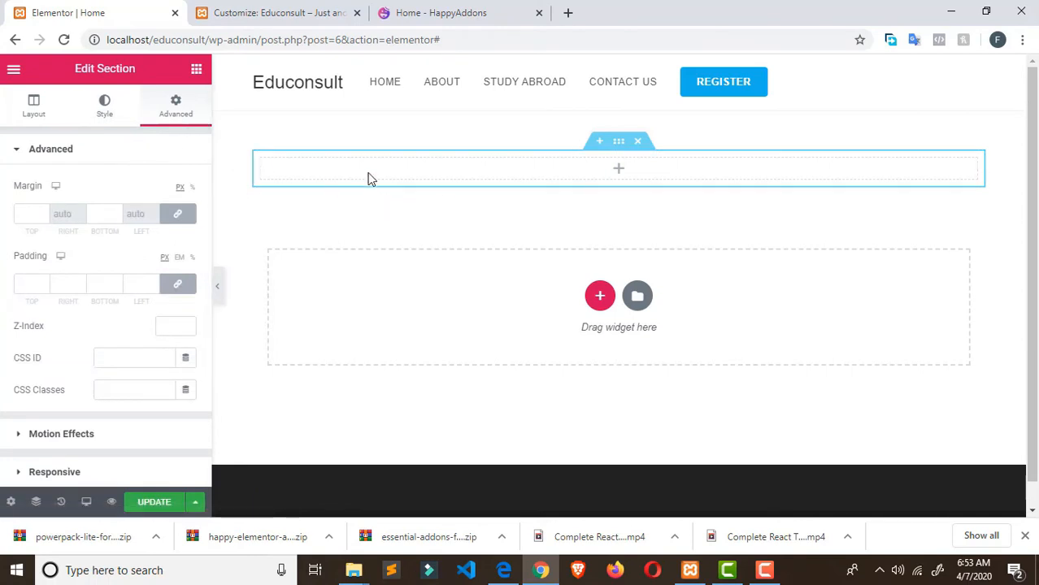
pyautogui.click(35, 107)
pyautogui.click(183, 115)
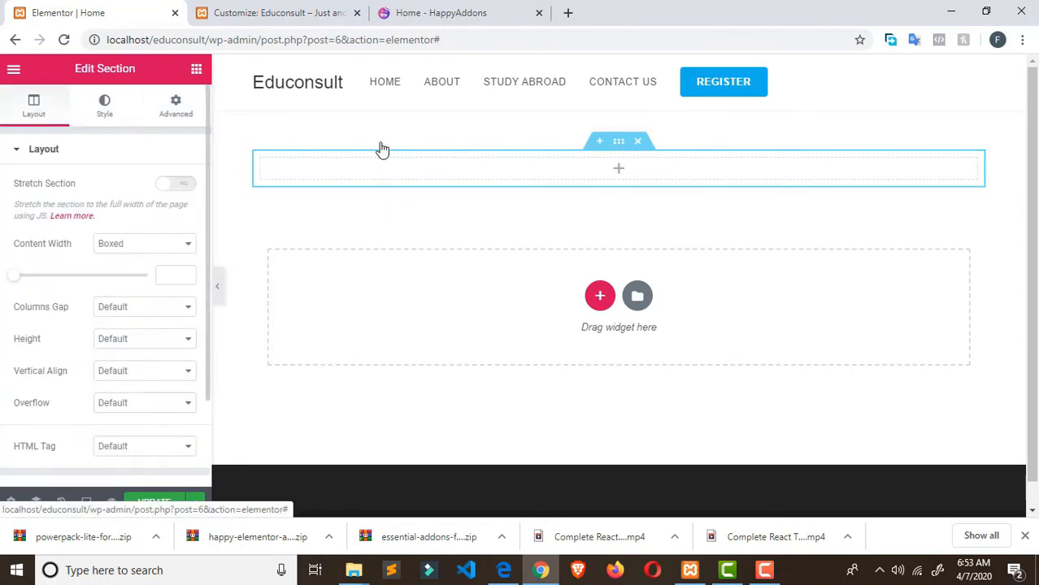
# Delete the current section and add a fresh single-column section
pyautogui.click(637, 141)
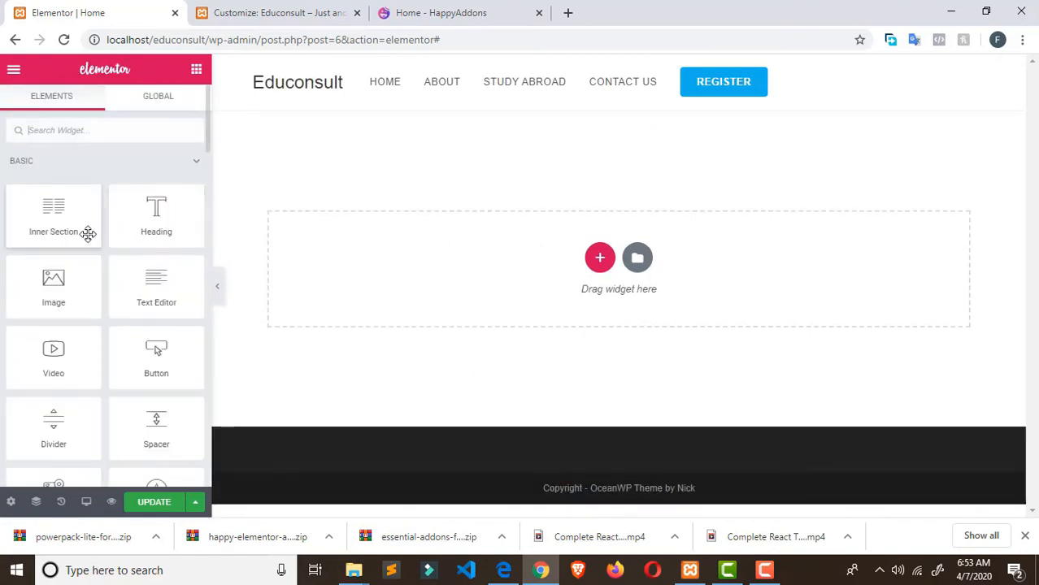
pyautogui.click(599, 257)
pyautogui.click(391, 299)
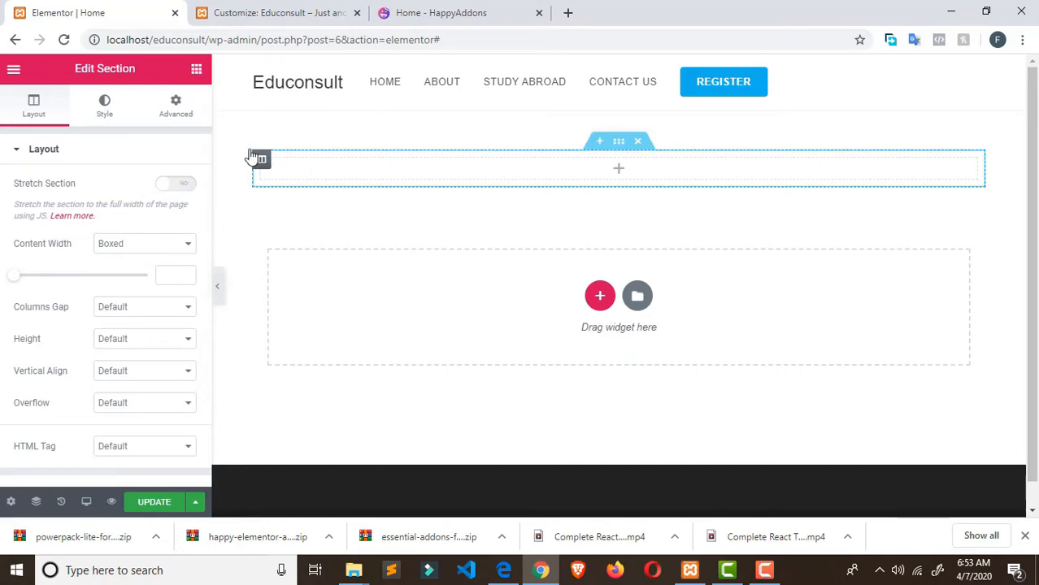
# Place an Inner Section widget inside the single-column section
pyautogui.click(195, 69)
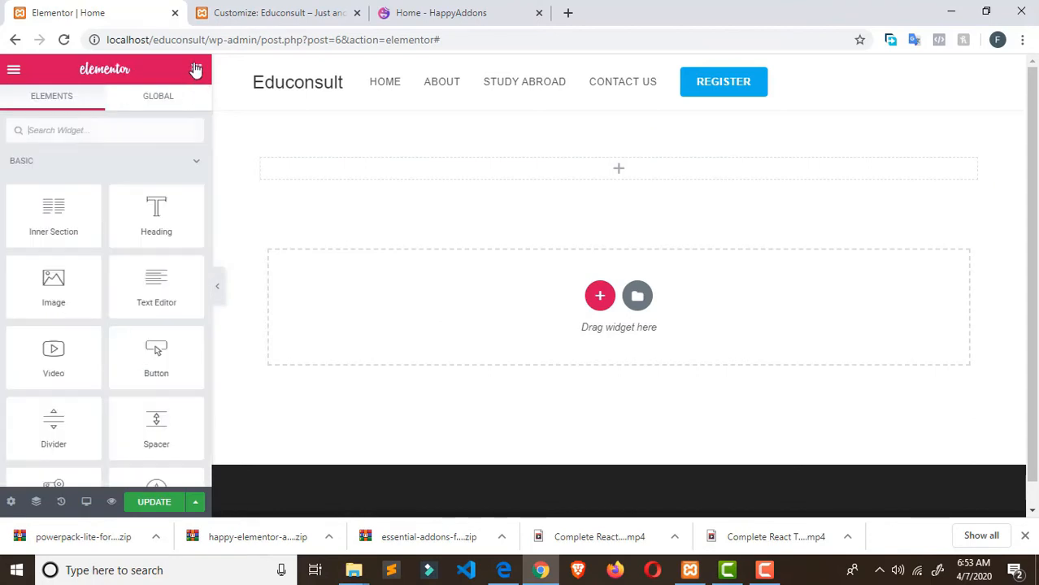
pyautogui.scroll(-3, 90, 289)
pyautogui.scroll(5, 90, 289)
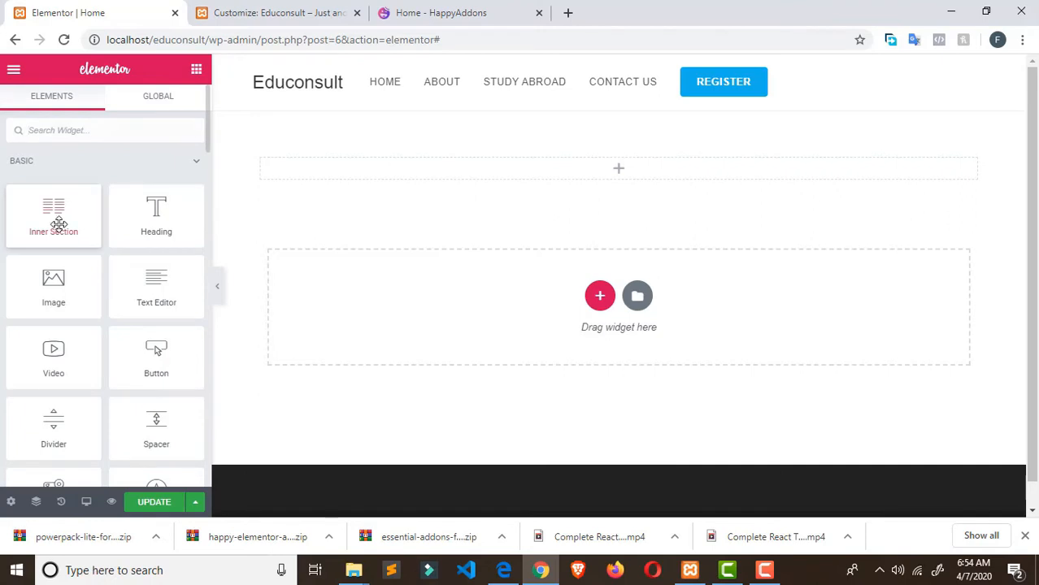
pyautogui.moveTo(59, 224); pyautogui.dragTo(505, 172)
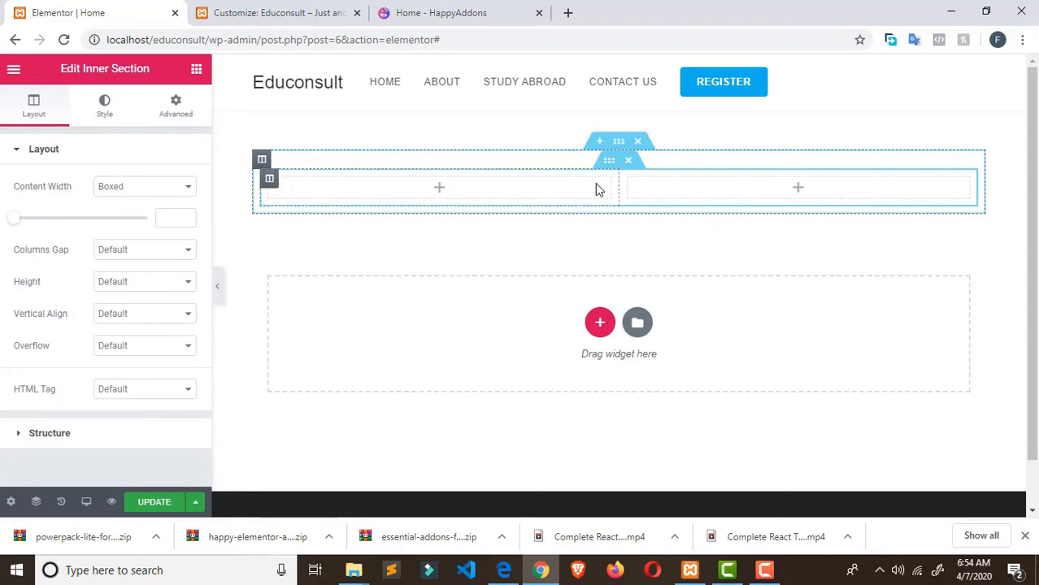
# Replace the section and its Inner Section with a two-column section, wide column first and narrow column second
pyautogui.click(638, 144)
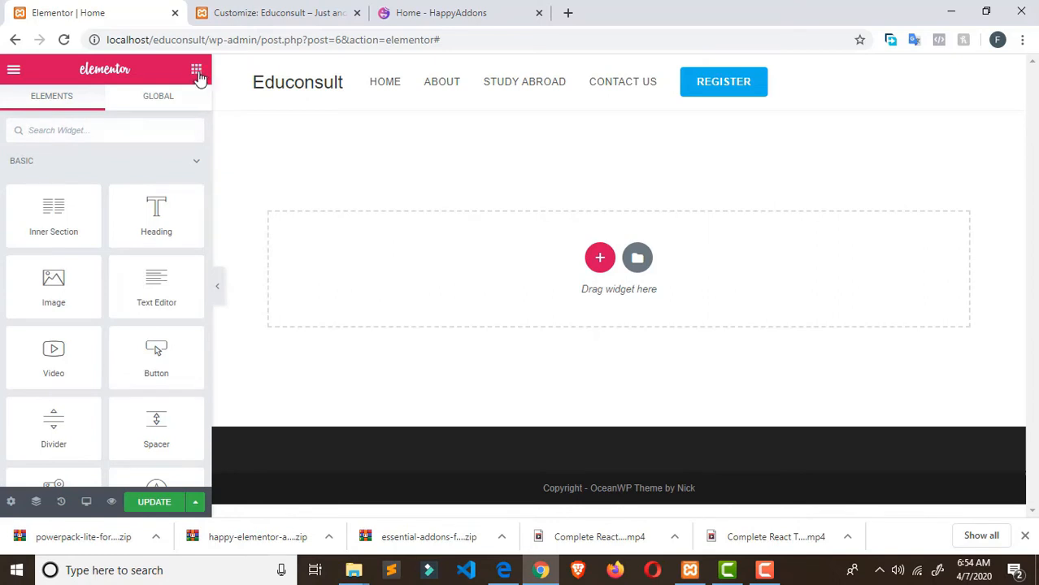
pyautogui.click(599, 258)
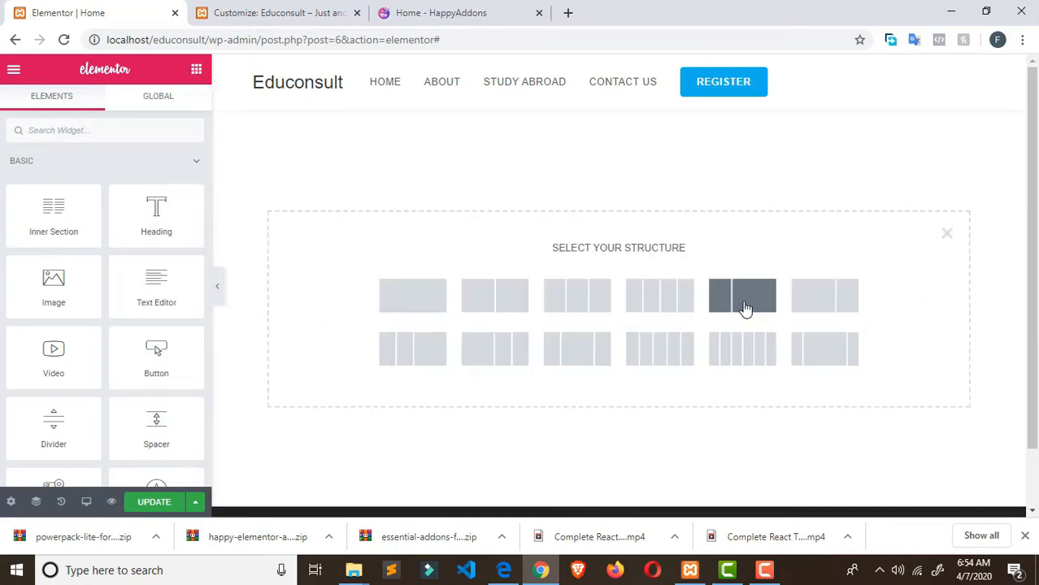
pyautogui.click(806, 317)
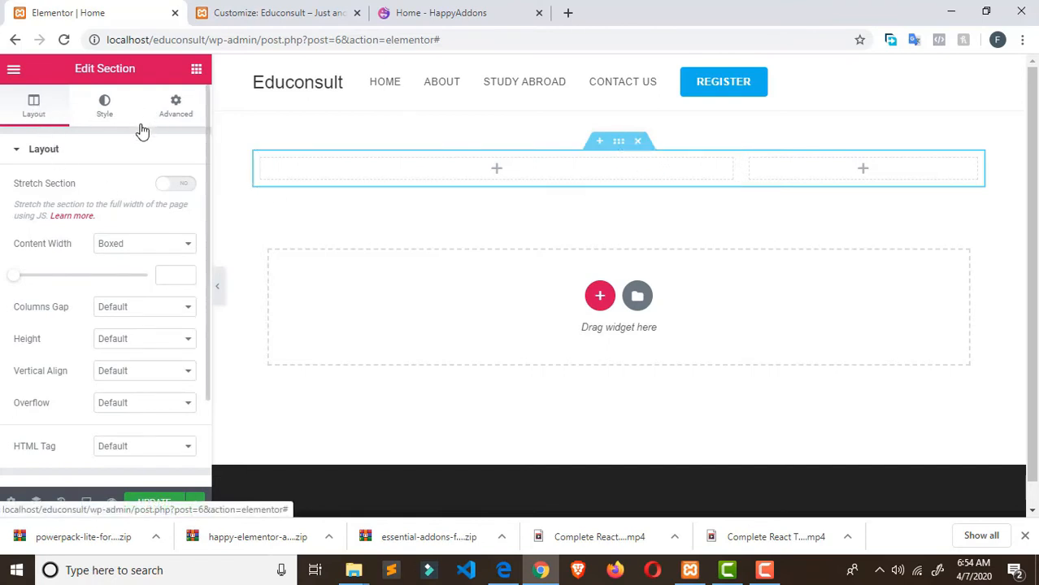
# Try switching the two-column section's content width between Full Width and Boxed
pyautogui.click(190, 106)
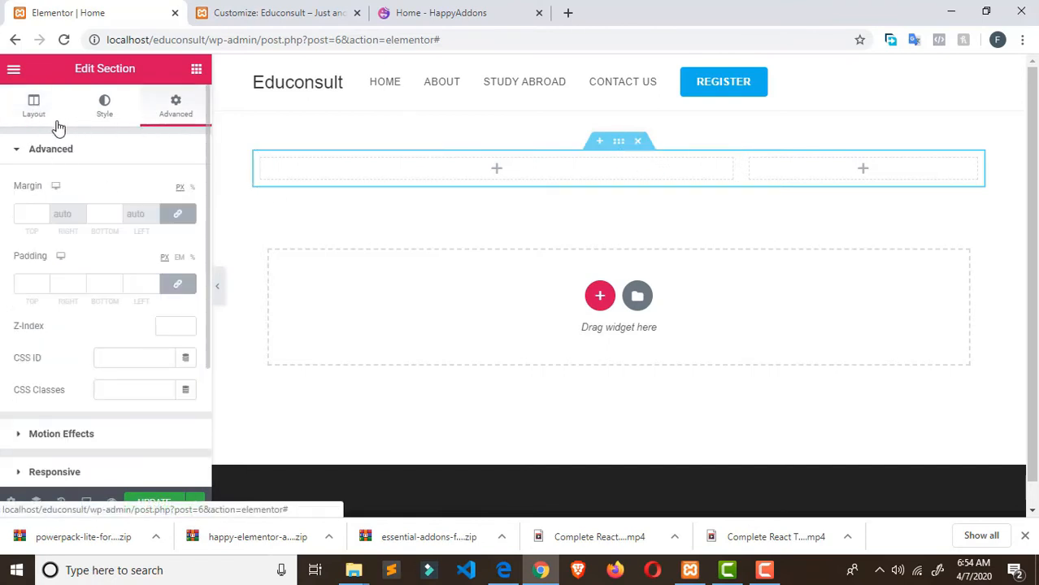
pyautogui.click(35, 110)
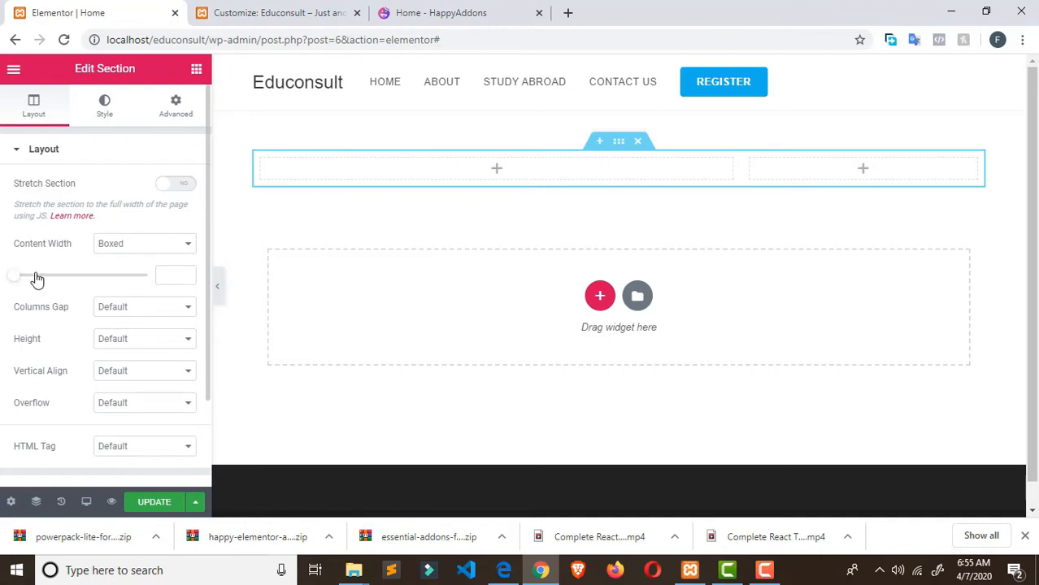
pyautogui.click(159, 250)
pyautogui.click(152, 272)
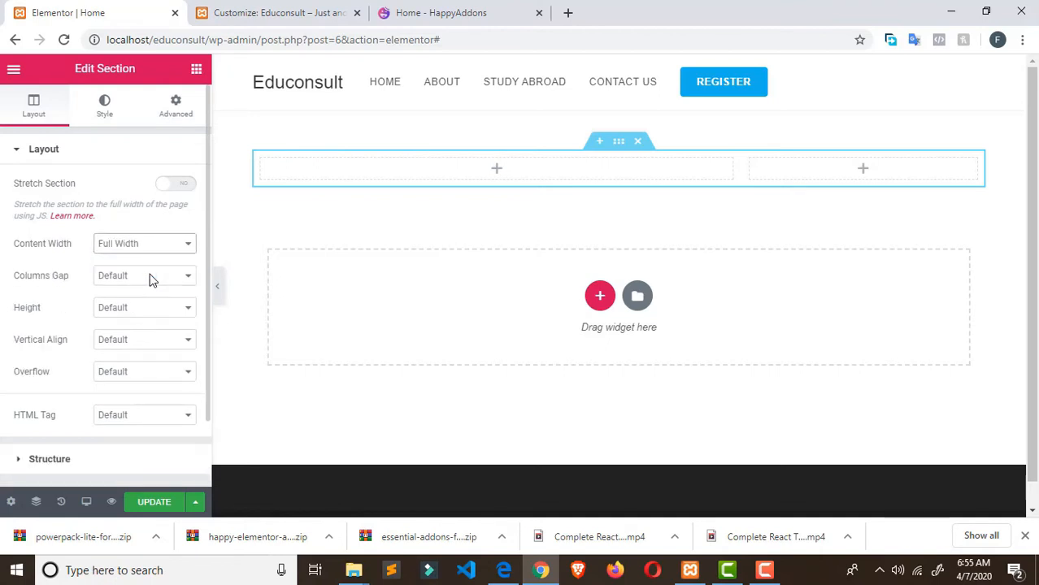
pyautogui.click(174, 243)
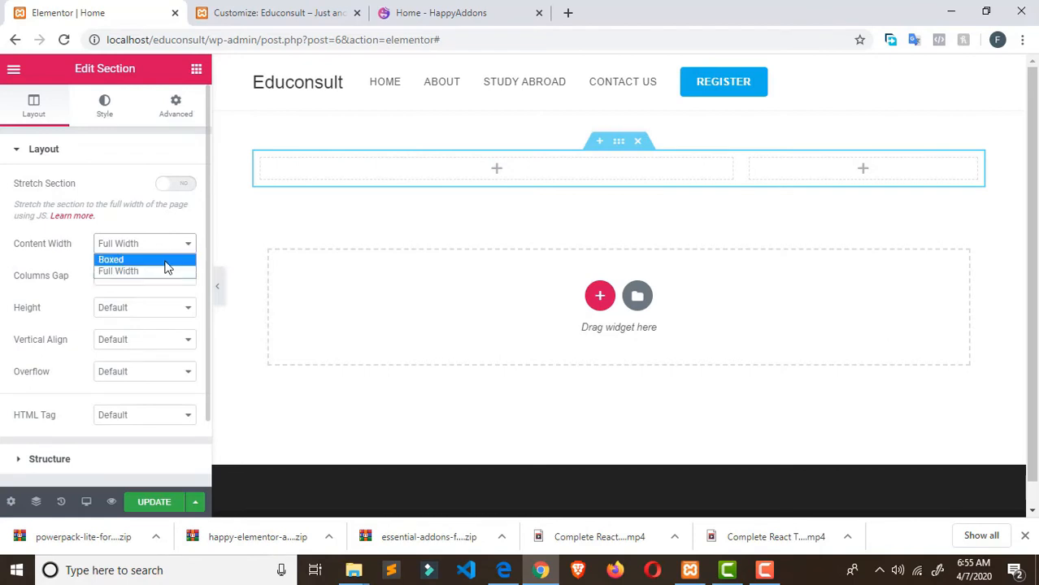
pyautogui.click(161, 259)
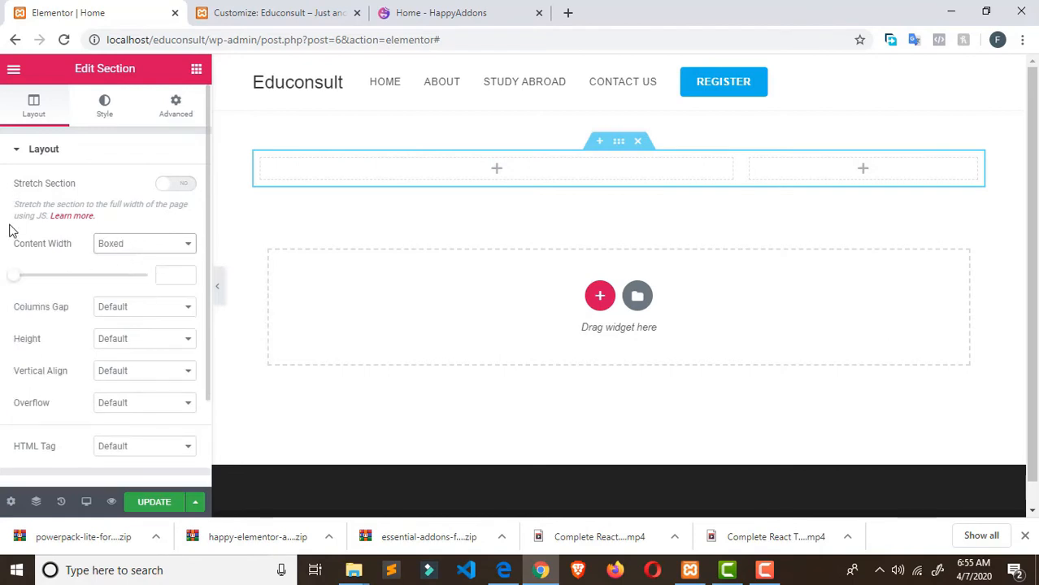
pyautogui.click(168, 249)
pyautogui.click(148, 267)
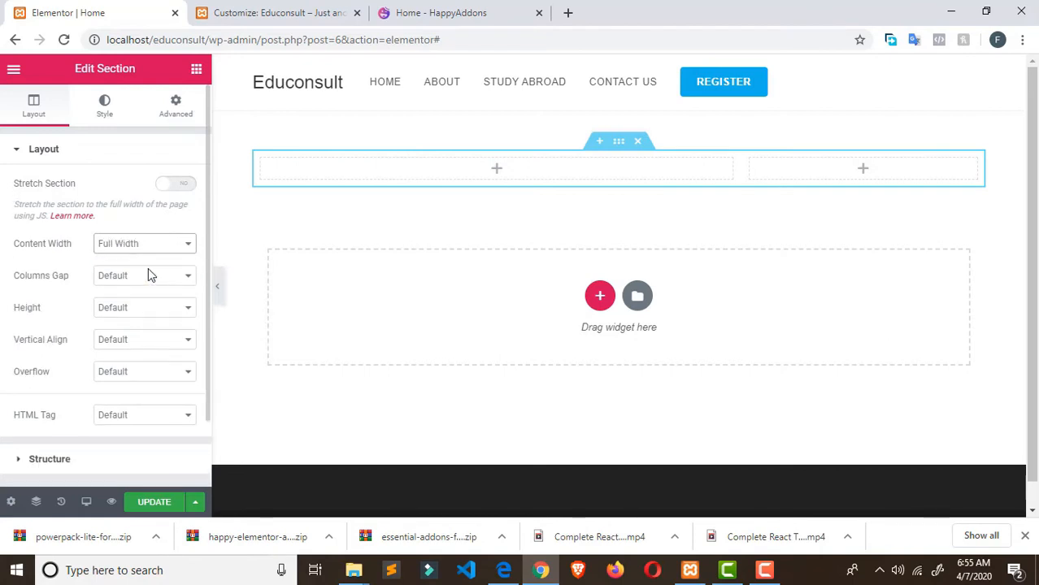
# Set the section's content width to Boxed with a value of 1200
pyautogui.click(189, 250)
pyautogui.click(176, 260)
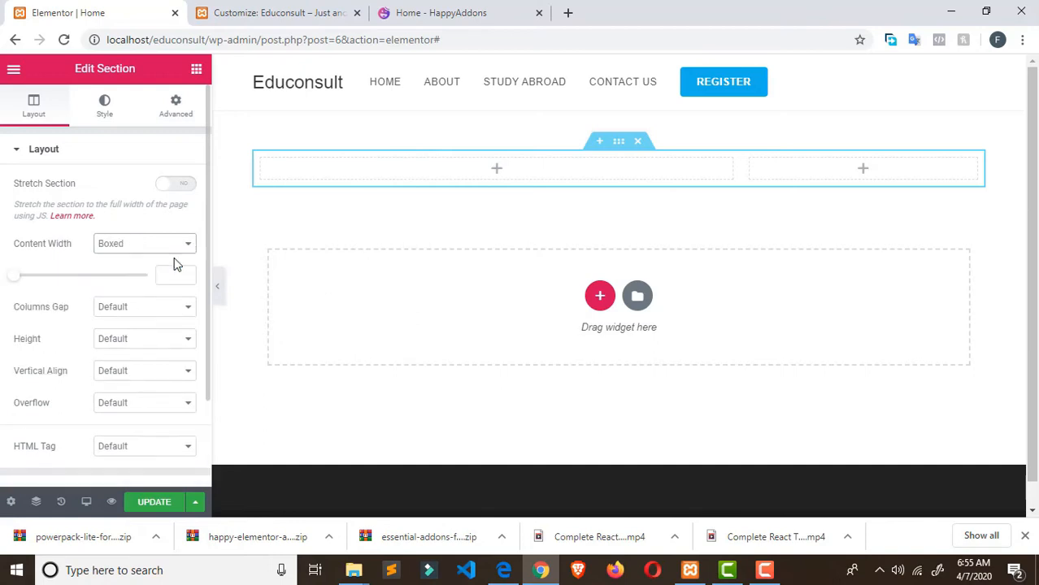
pyautogui.moveTo(17, 281); pyautogui.dragTo(97, 289)
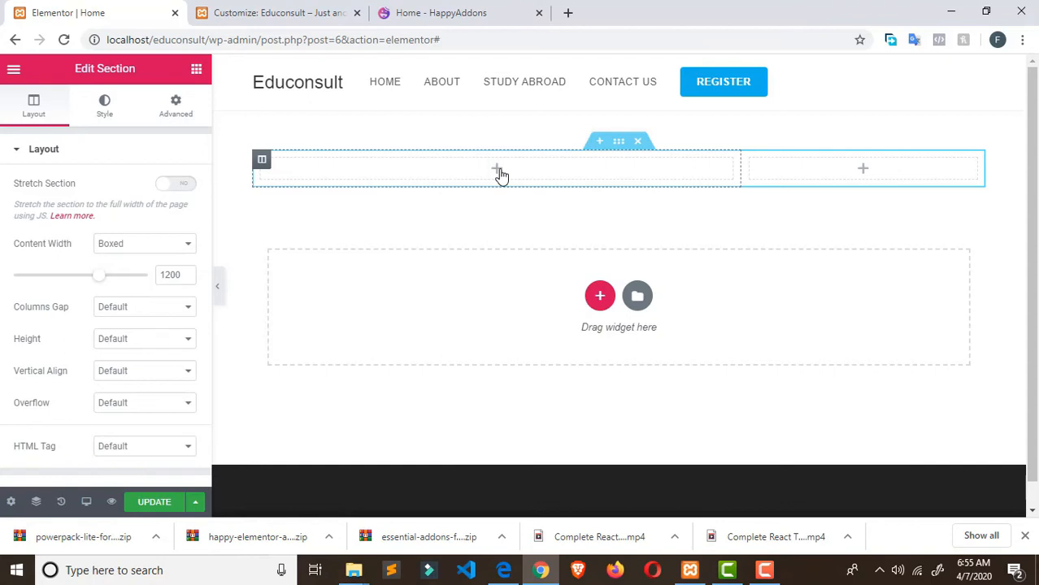
# Add a Heading widget to the wide column and set its HTML tag to H1
pyautogui.click(197, 71)
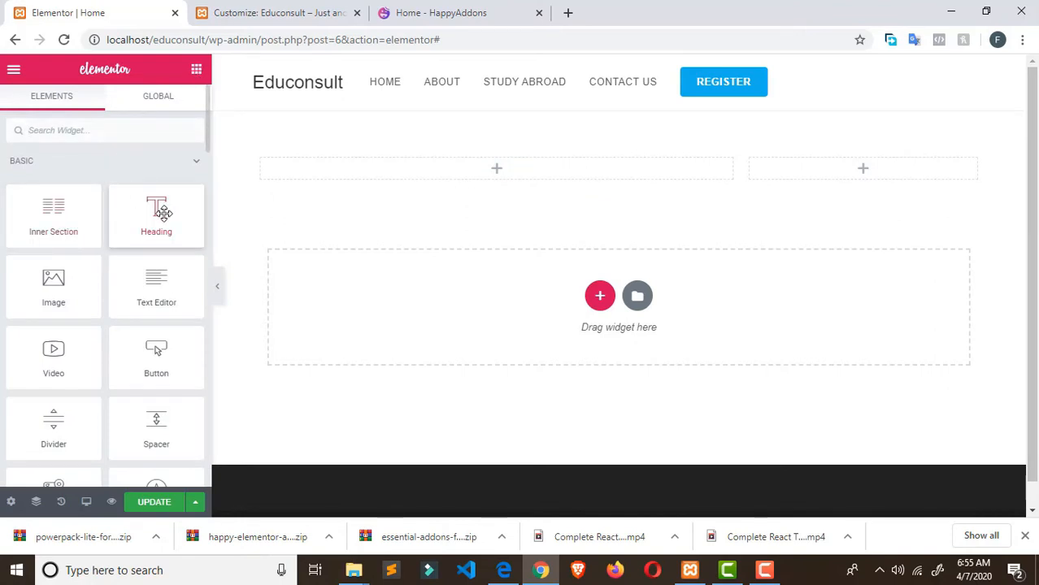
pyautogui.moveTo(162, 211); pyautogui.dragTo(484, 183)
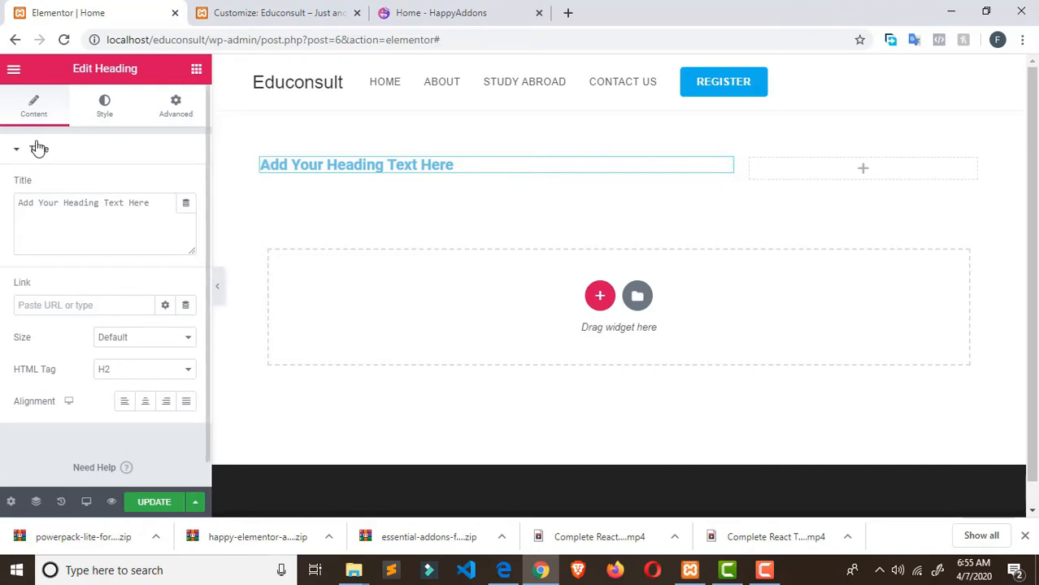
pyautogui.click(158, 371)
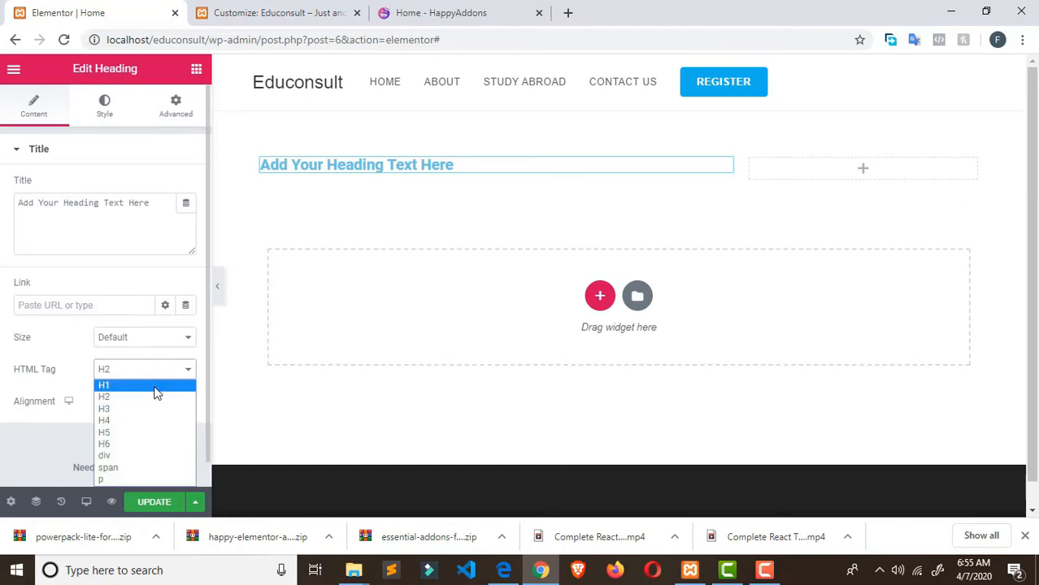
pyautogui.click(156, 386)
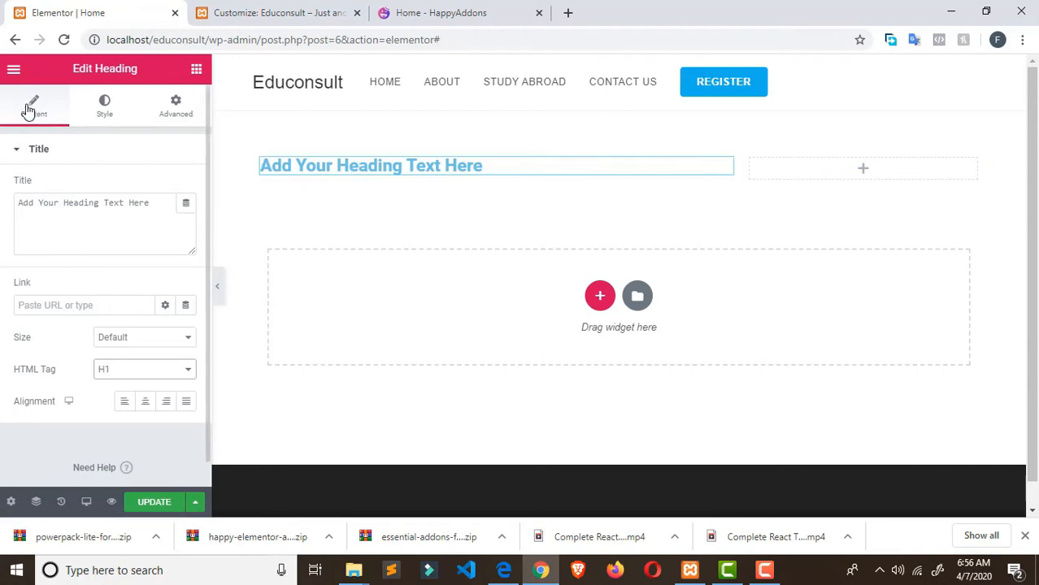
# Look through the heading's Style and Advanced settings, including text color, typography, margin and padding
pyautogui.click(24, 148)
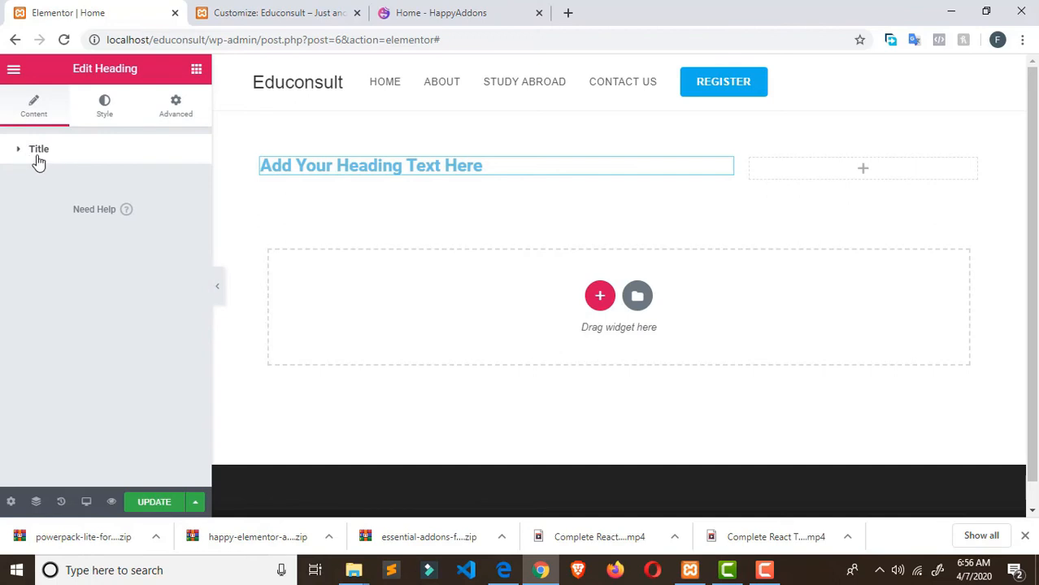
pyautogui.click(103, 107)
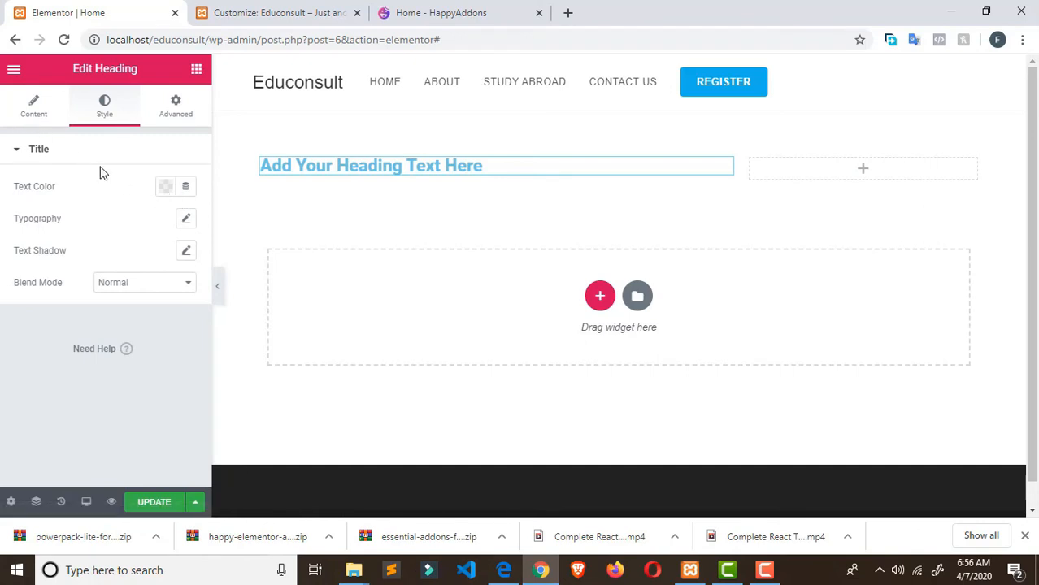
pyautogui.click(180, 105)
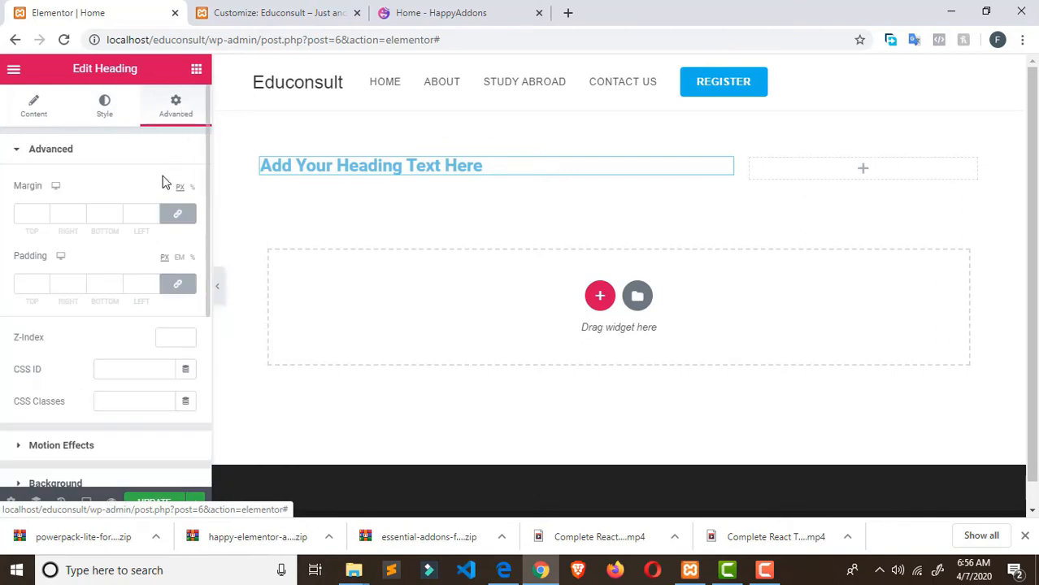
pyautogui.click(94, 112)
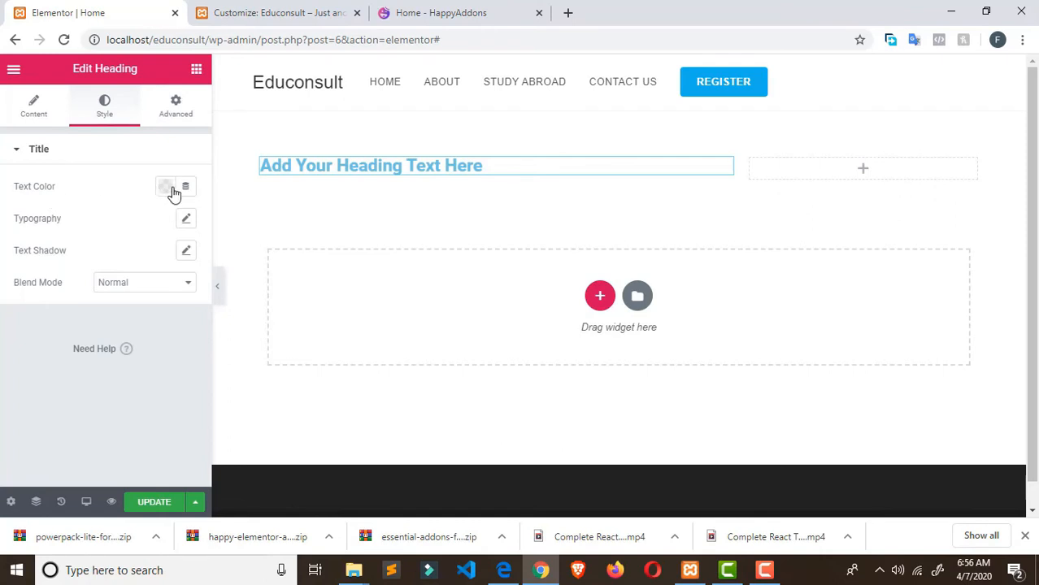
pyautogui.click(18, 150)
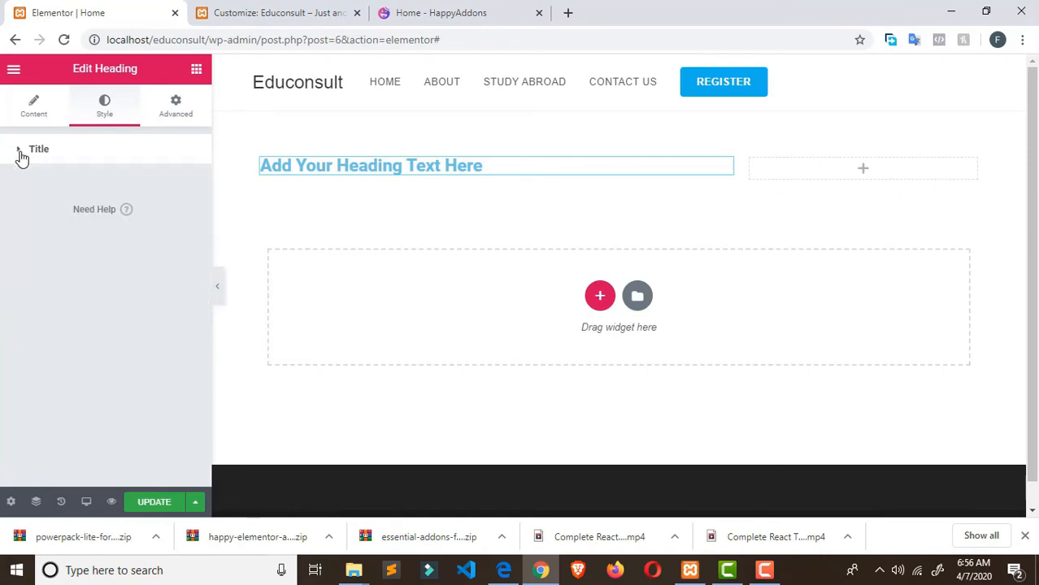
# Set the heading's size option to Large in its content settings
pyautogui.click(35, 112)
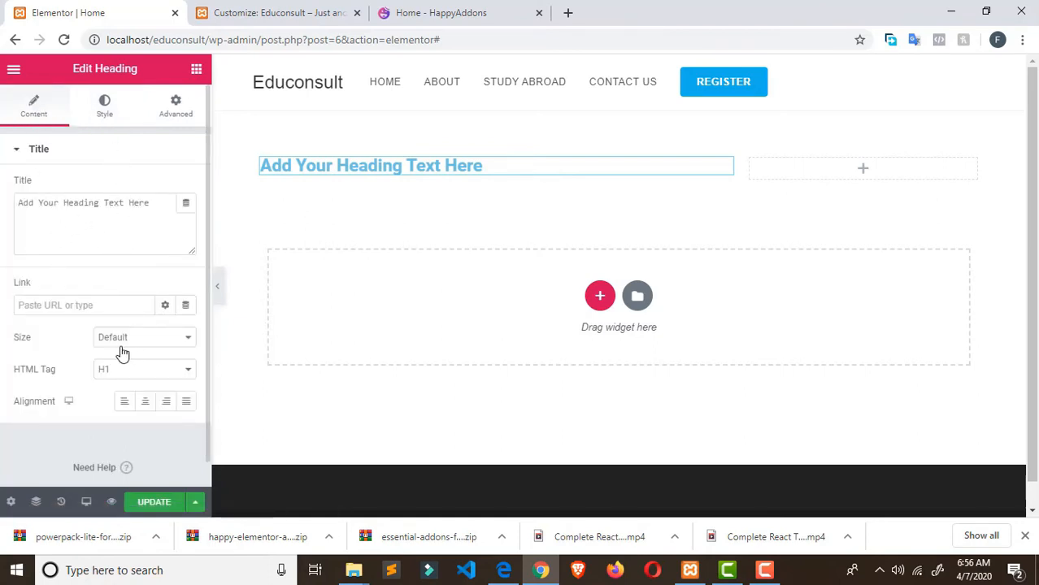
pyautogui.click(175, 340)
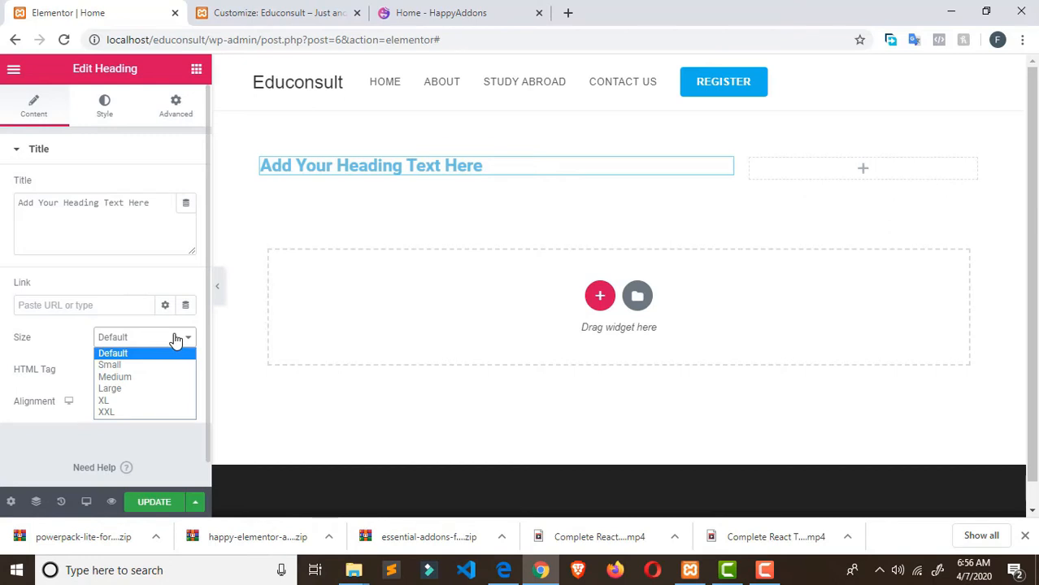
pyautogui.click(155, 387)
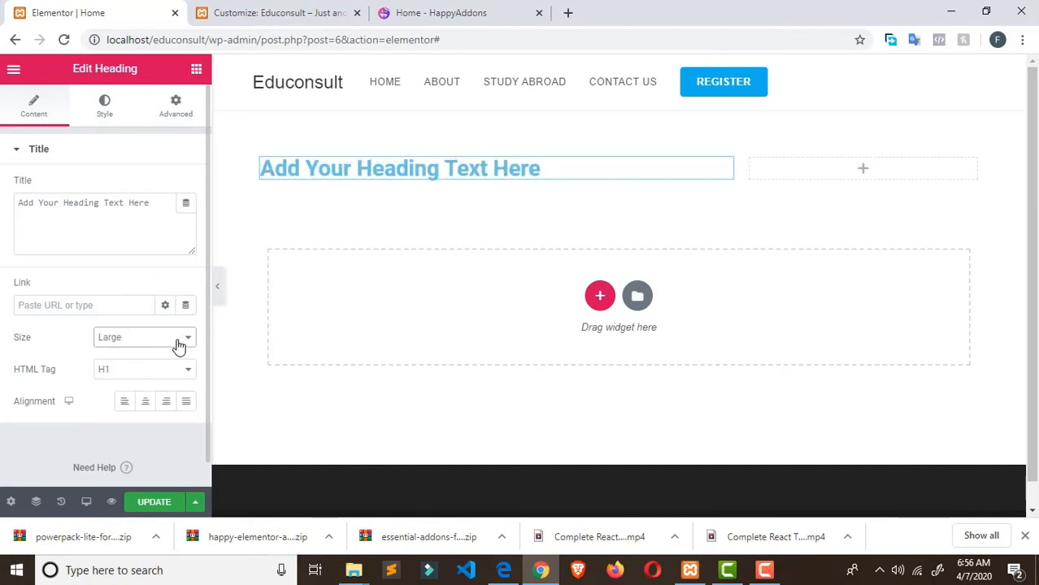
# Try the justified, left and center alignments on the heading
pyautogui.click(185, 403)
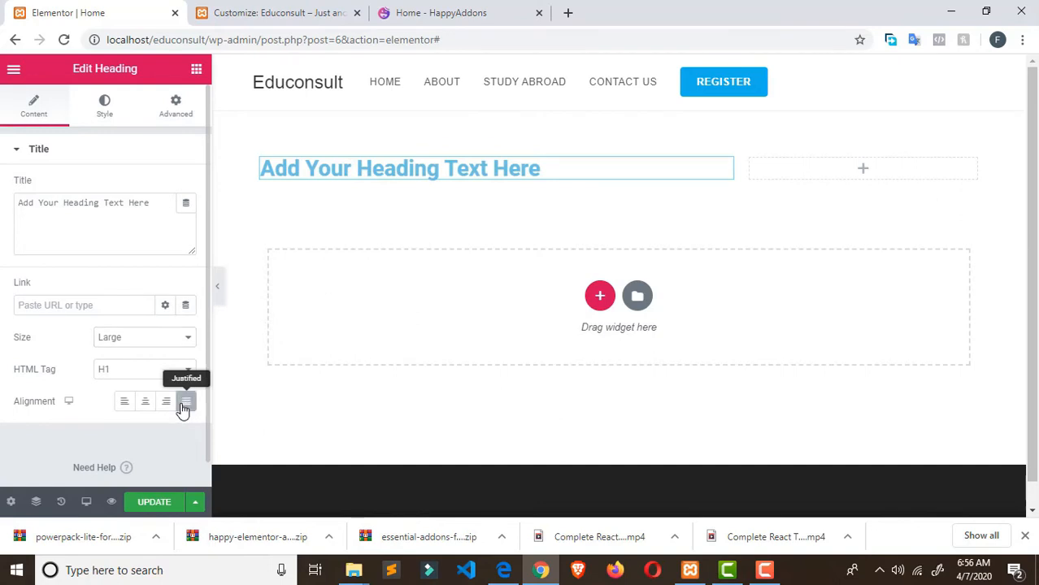
pyautogui.click(126, 406)
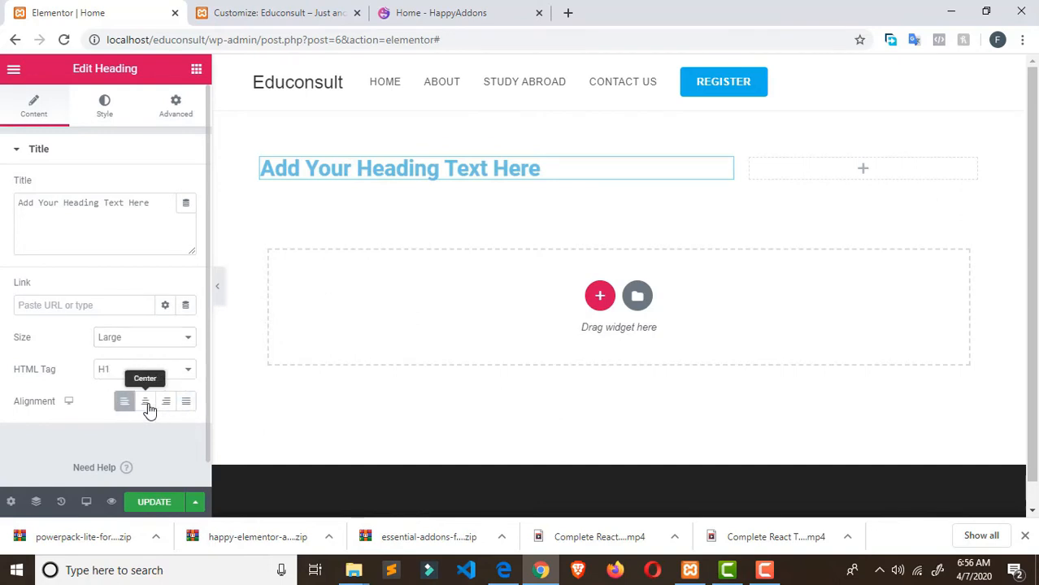
pyautogui.click(145, 407)
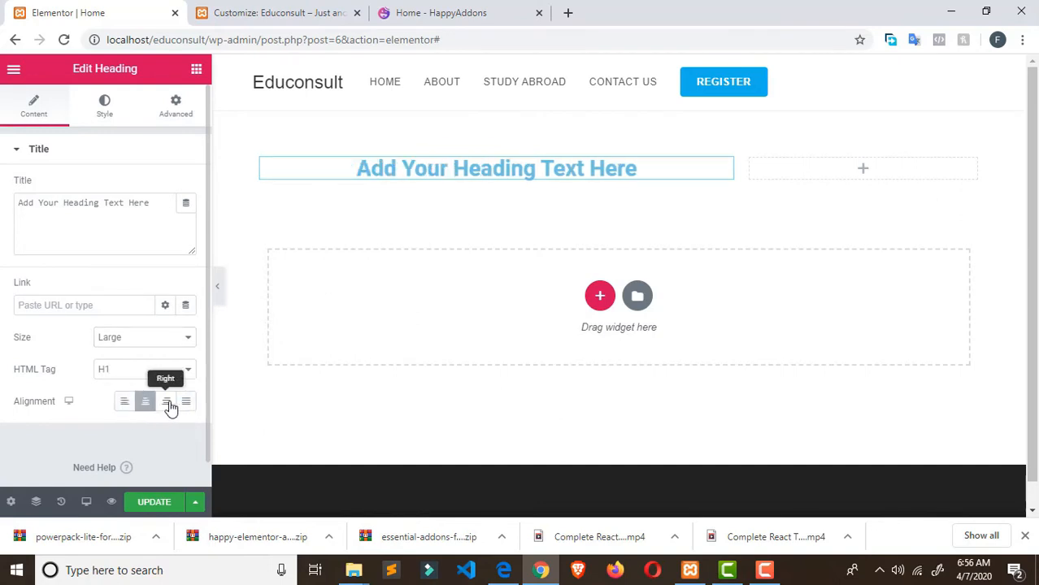
pyautogui.click(124, 406)
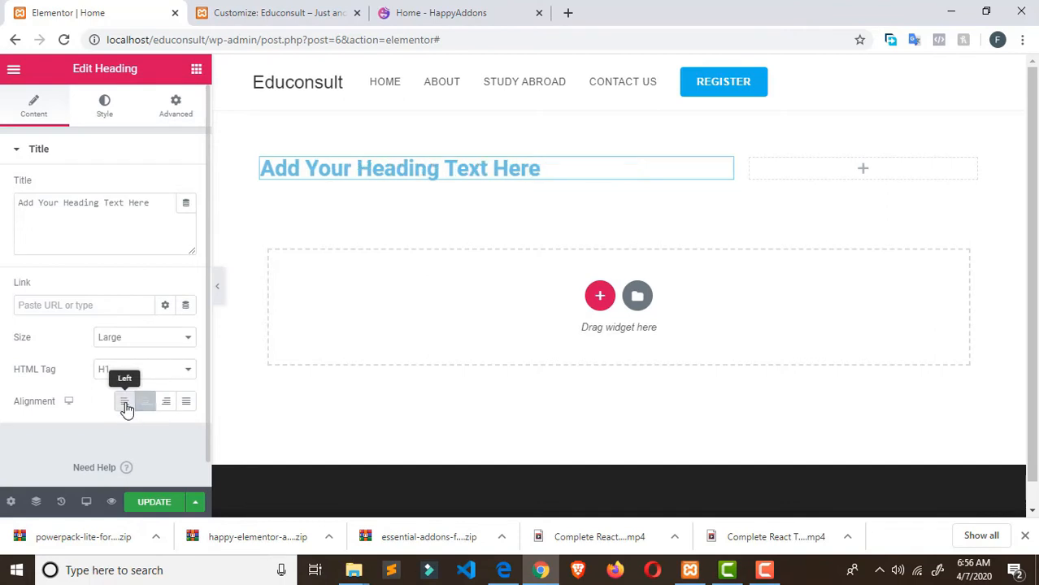
pyautogui.click(185, 404)
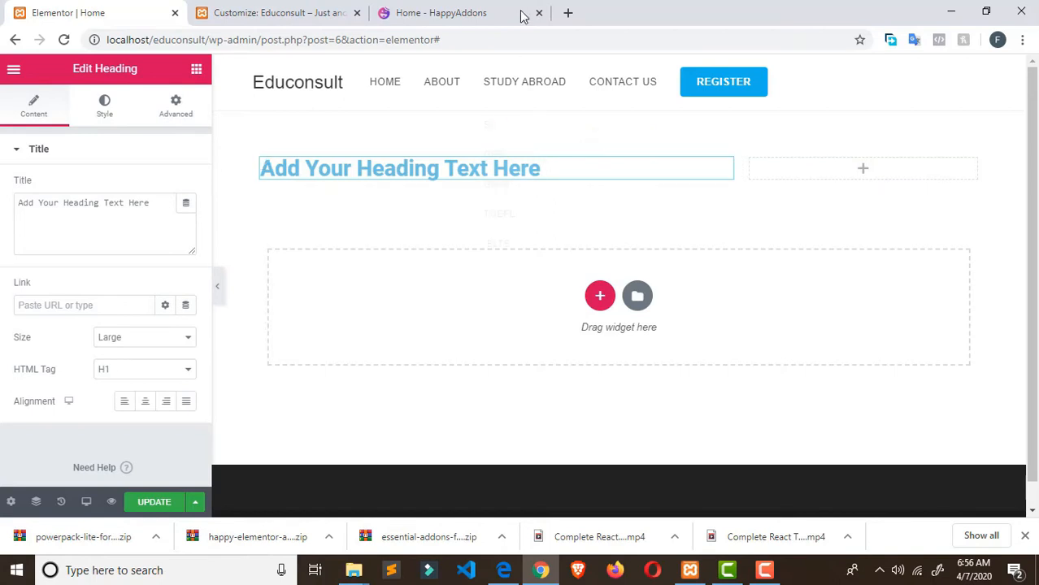
# Set the heading's text color to black, #000000
pyautogui.click(114, 122)
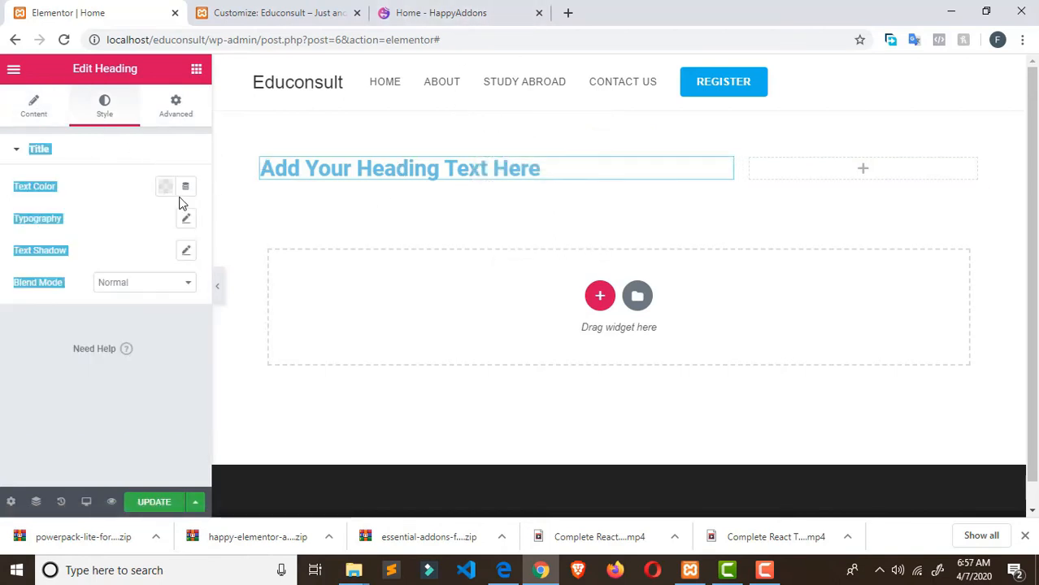
pyautogui.click(165, 188)
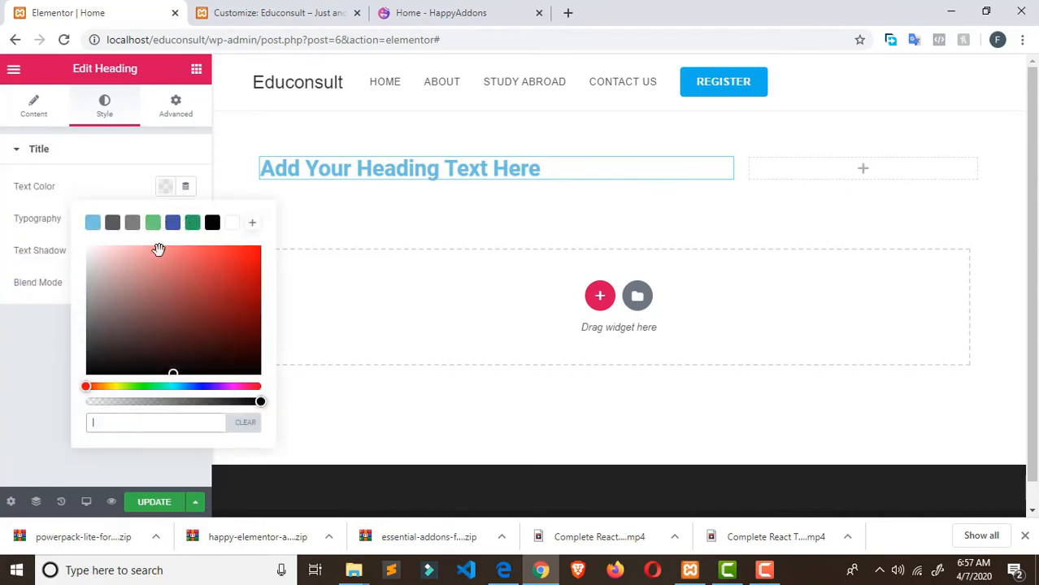
pyautogui.click(212, 224)
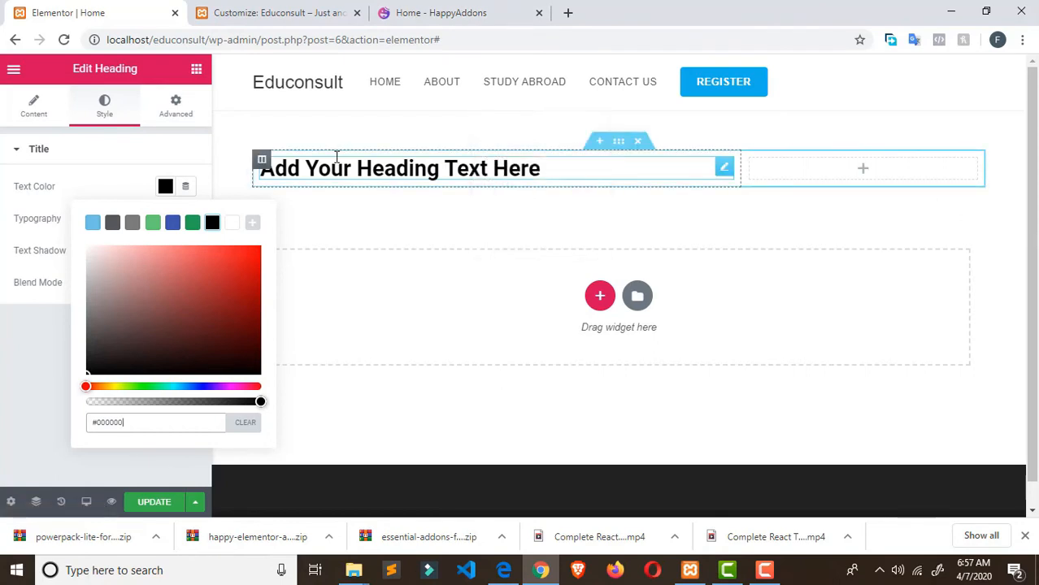
pyautogui.click(103, 153)
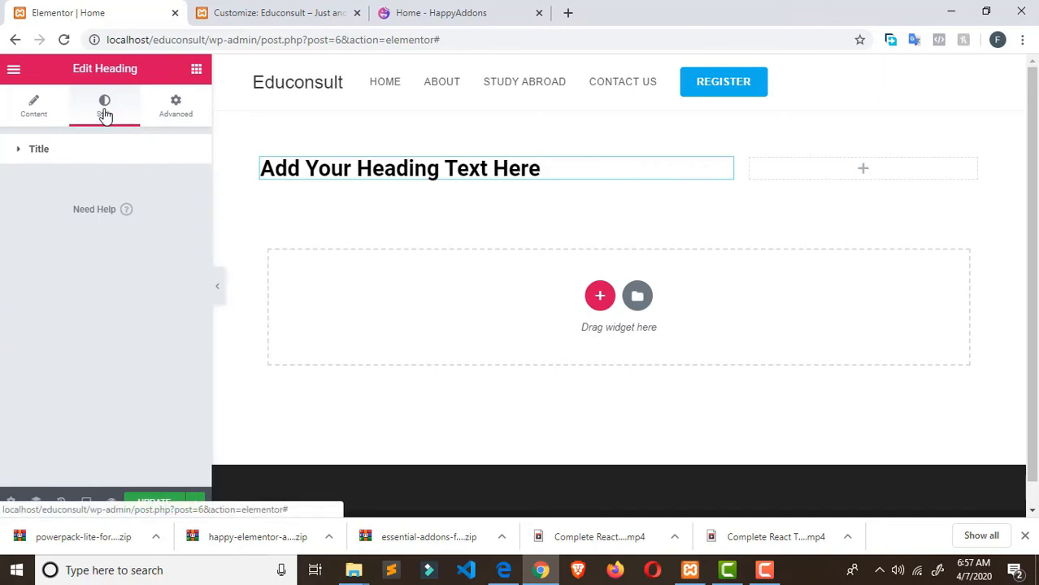
# Review the layout and style settings of the wide column containing the heading
pyautogui.click(260, 159)
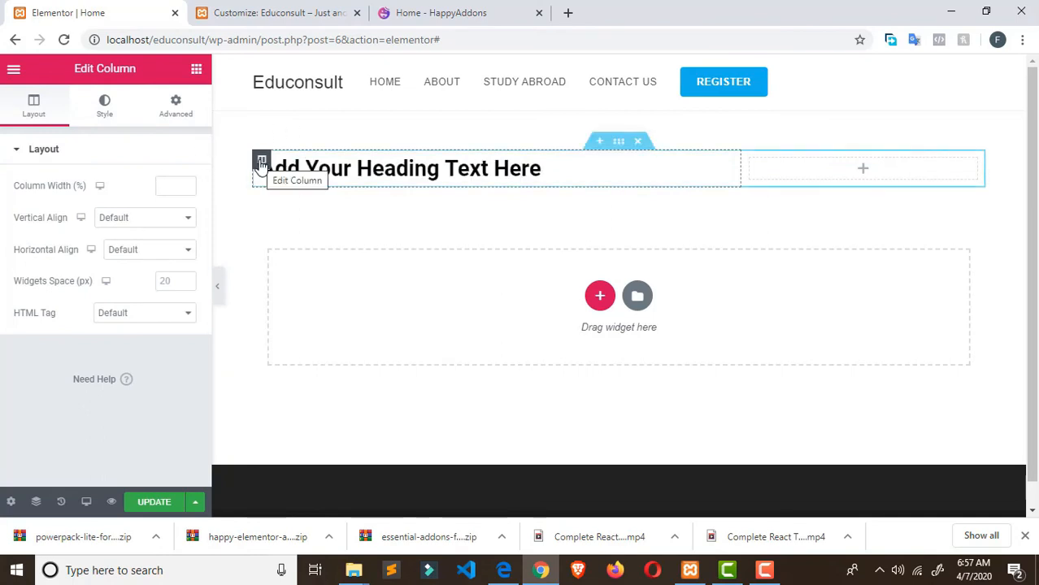
pyautogui.click(108, 112)
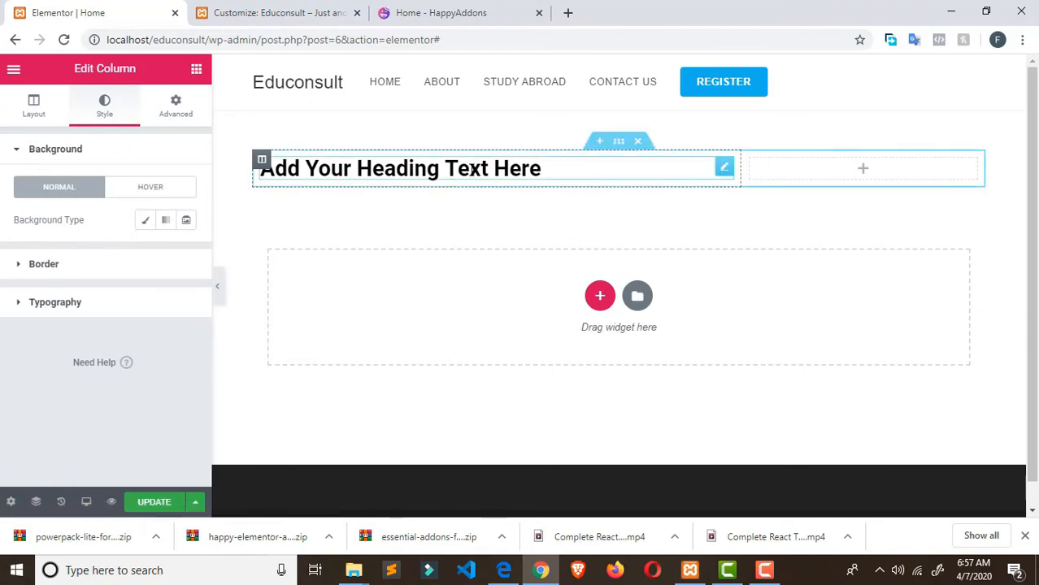
# Set the heading's typography size to 60 px in its style settings
pyautogui.click(726, 170)
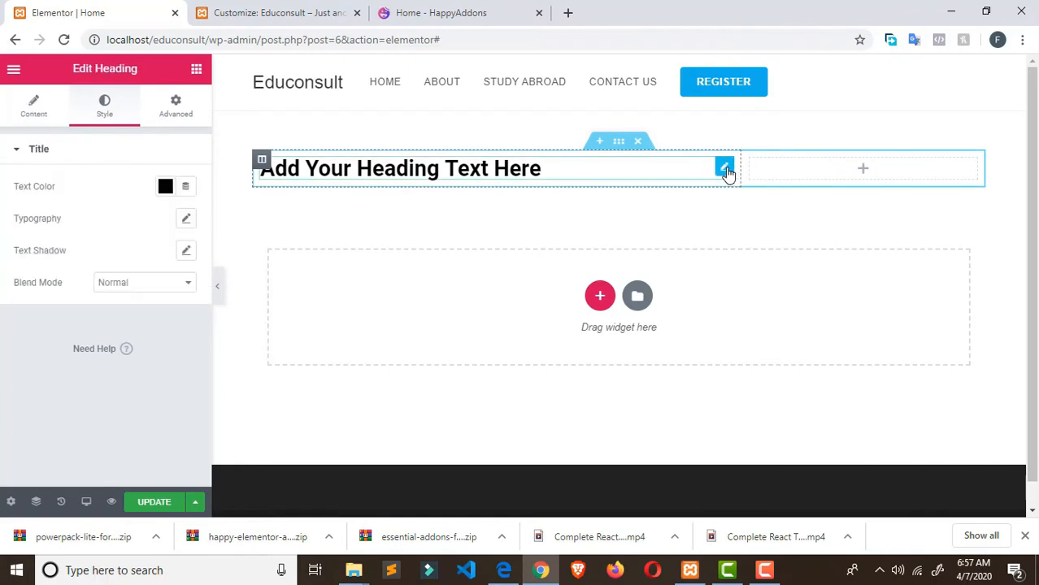
pyautogui.click(192, 221)
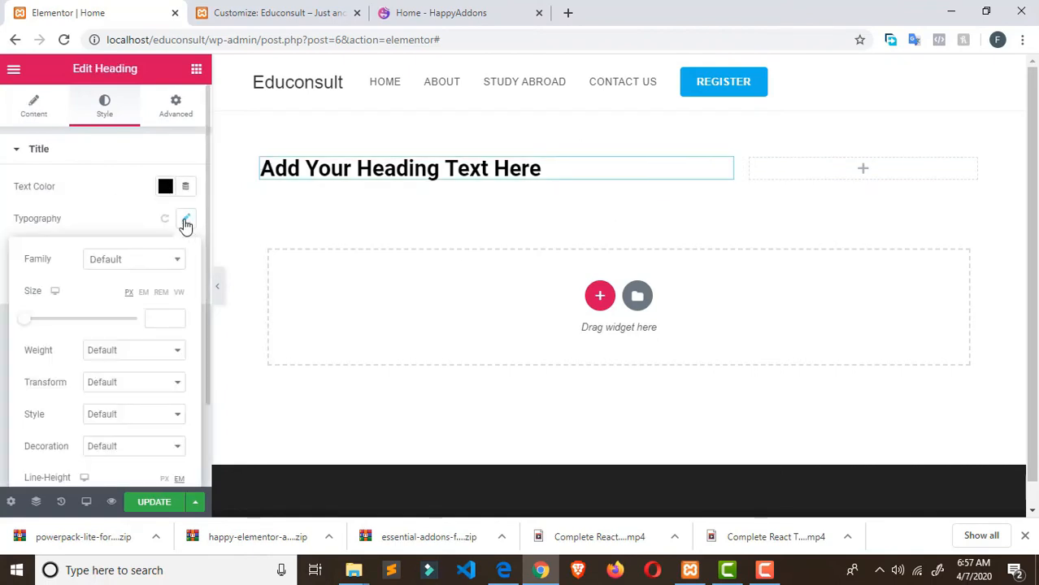
pyautogui.moveTo(30, 323); pyautogui.dragTo(61, 324)
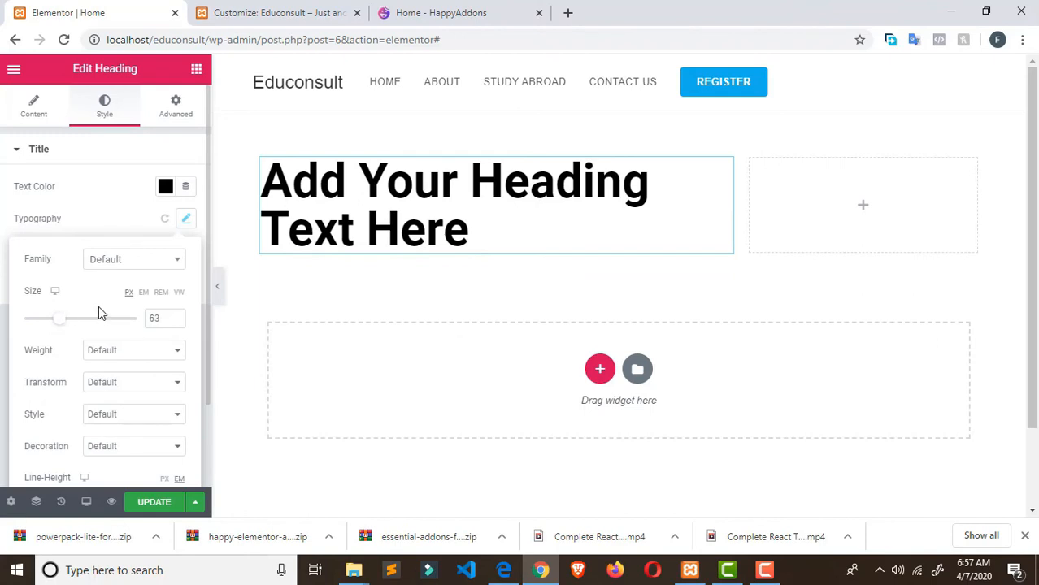
pyautogui.click(176, 322)
pyautogui.click(175, 322)
pyautogui.click(176, 322)
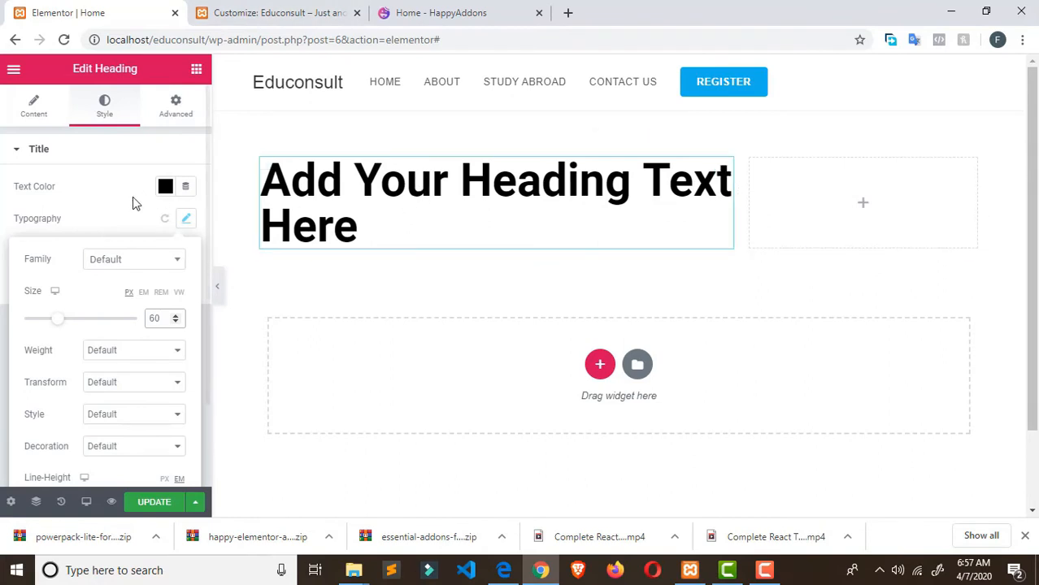
pyautogui.click(114, 221)
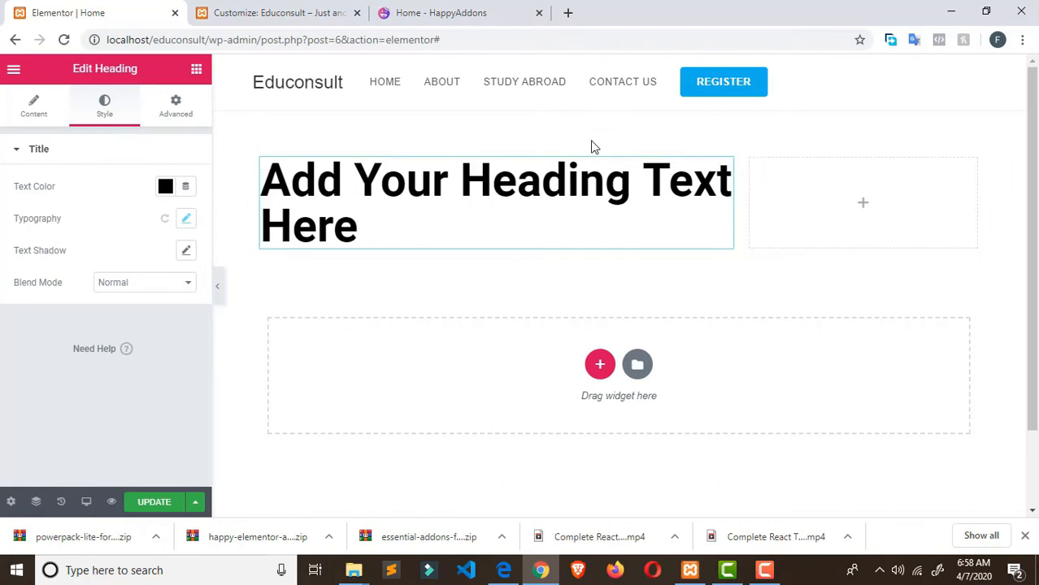
# Examine the layout, style and advanced settings of the two-column section
pyautogui.click(617, 145)
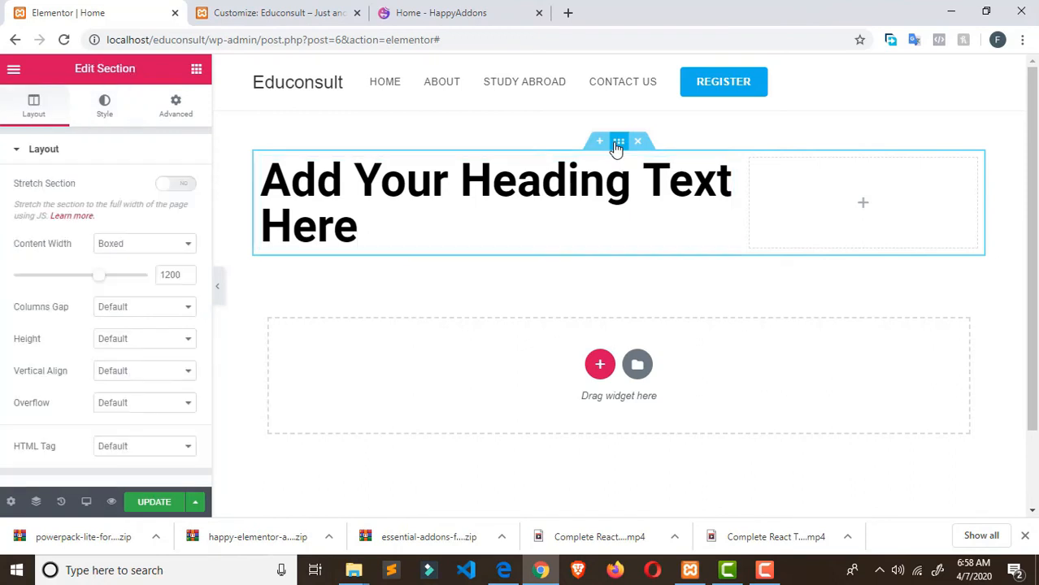
pyautogui.click(105, 117)
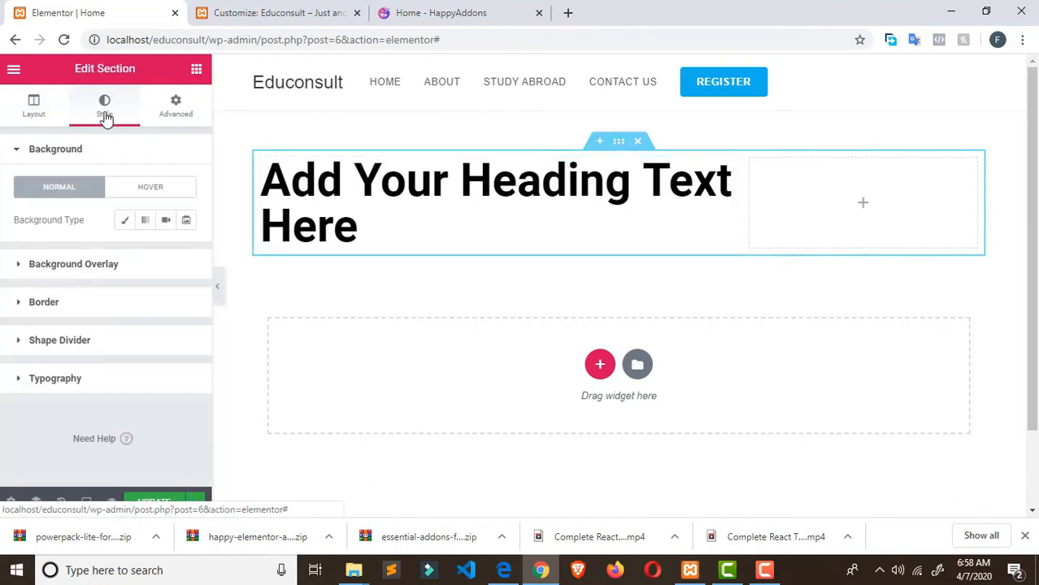
pyautogui.click(34, 115)
pyautogui.click(104, 115)
pyautogui.click(175, 108)
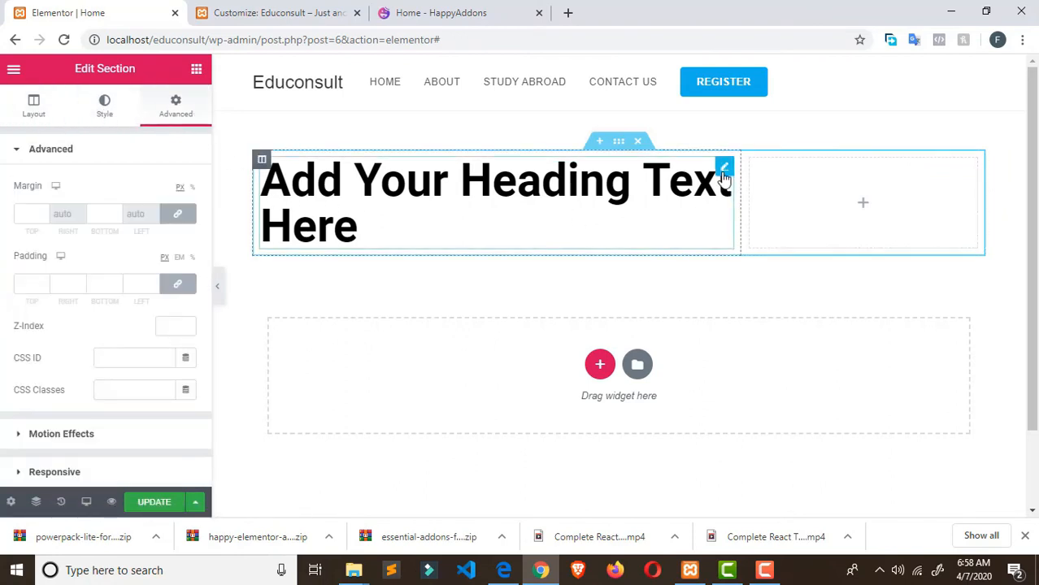
# Review the heading widget's content, style and advanced settings again
pyautogui.click(724, 173)
pyautogui.click(33, 108)
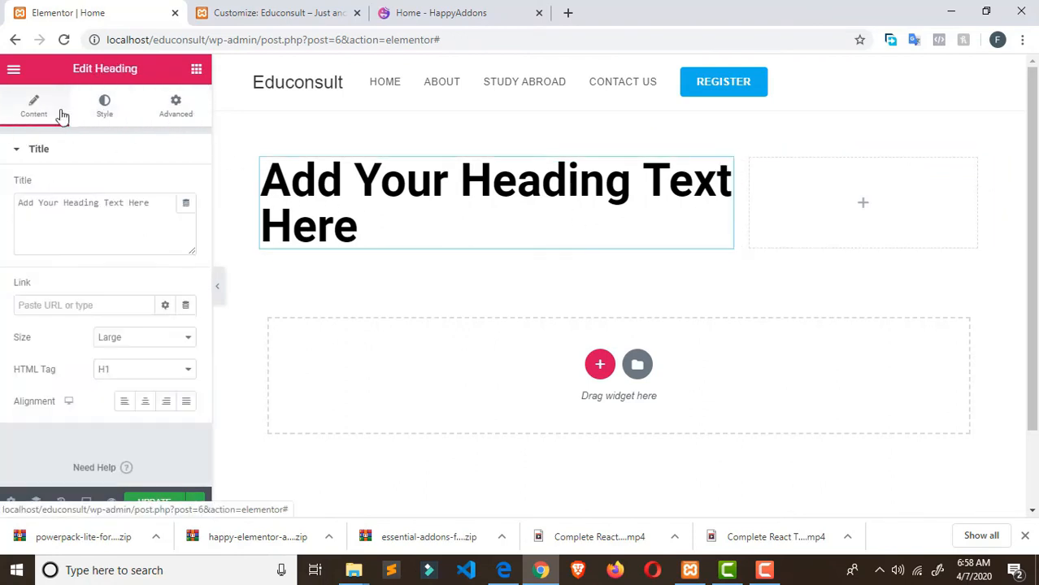
pyautogui.click(112, 116)
pyautogui.click(191, 120)
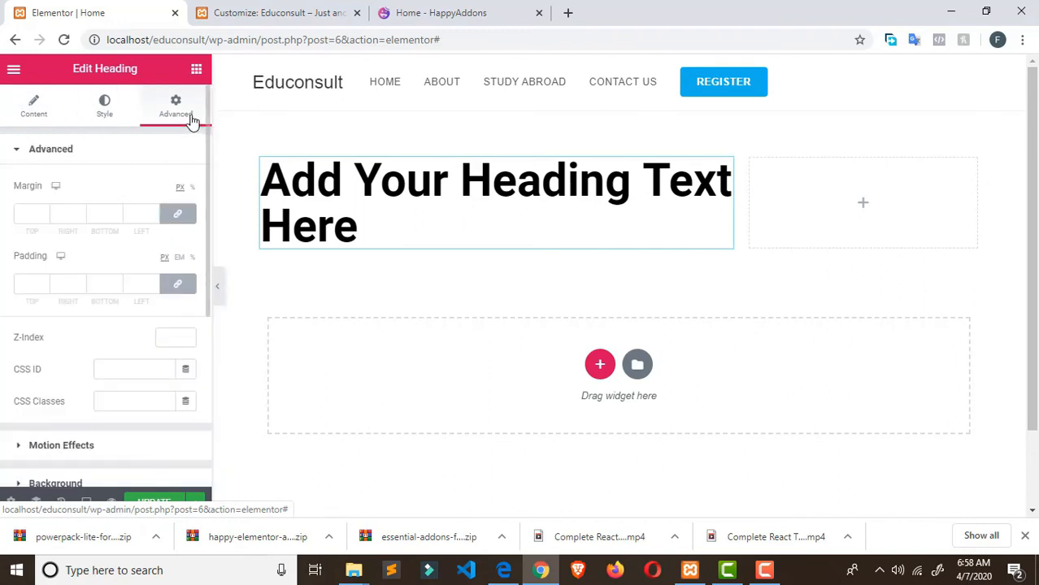
pyautogui.click(28, 110)
pyautogui.click(16, 153)
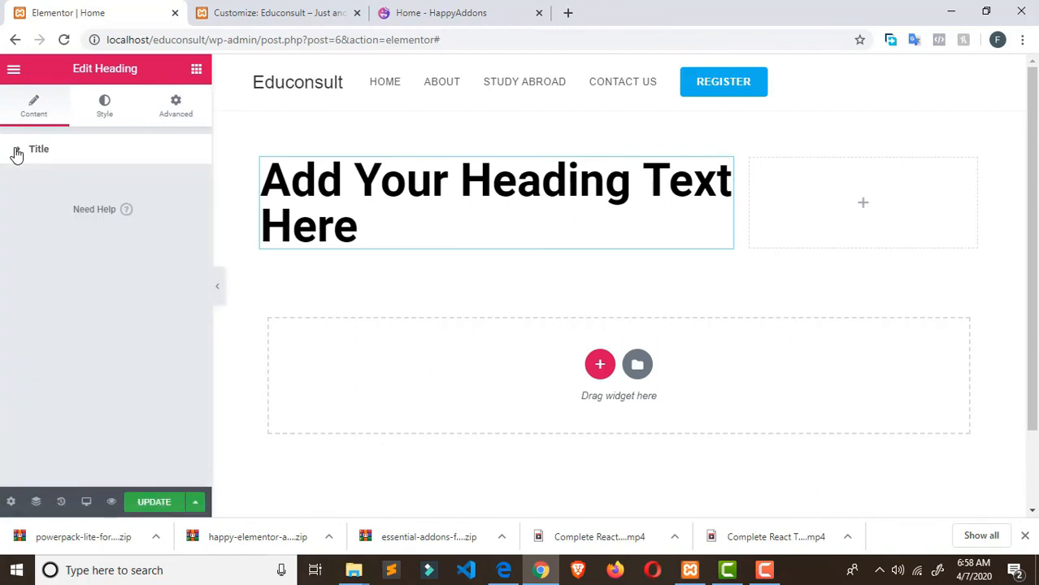
pyautogui.click(105, 110)
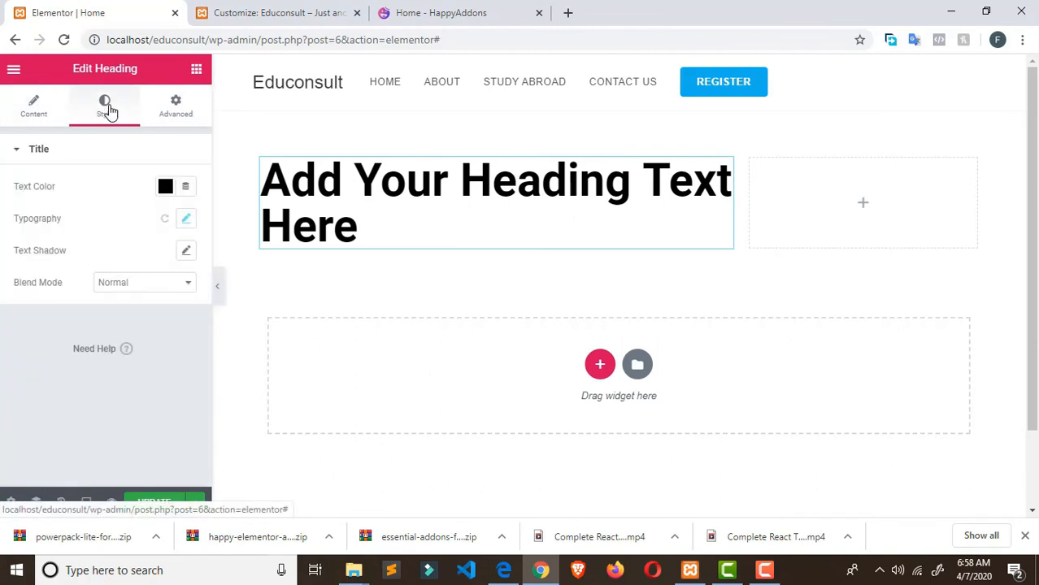
pyautogui.click(187, 116)
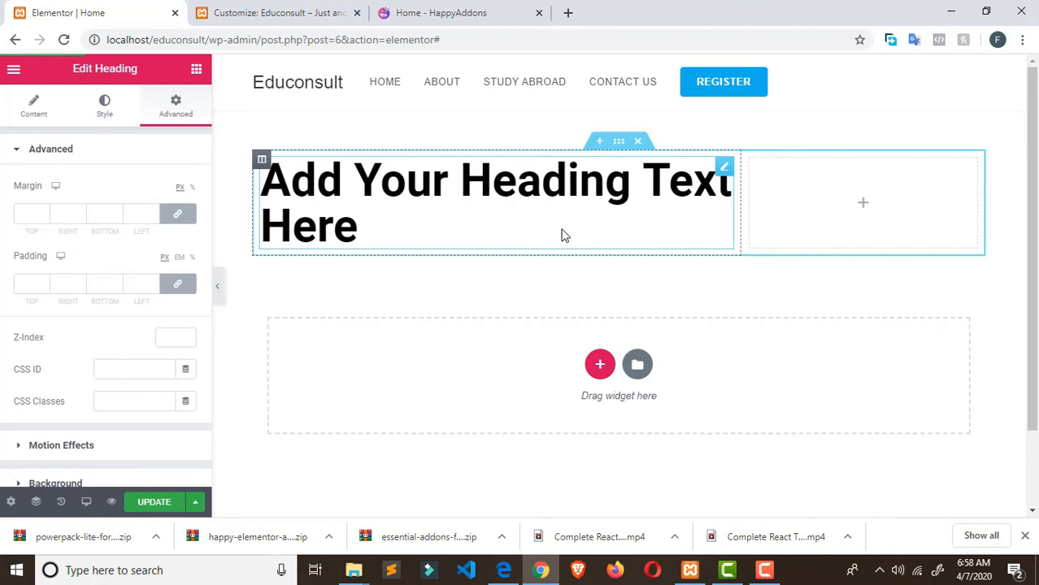
# Open the two-column section for editing and check its available context commands
pyautogui.click(619, 143)
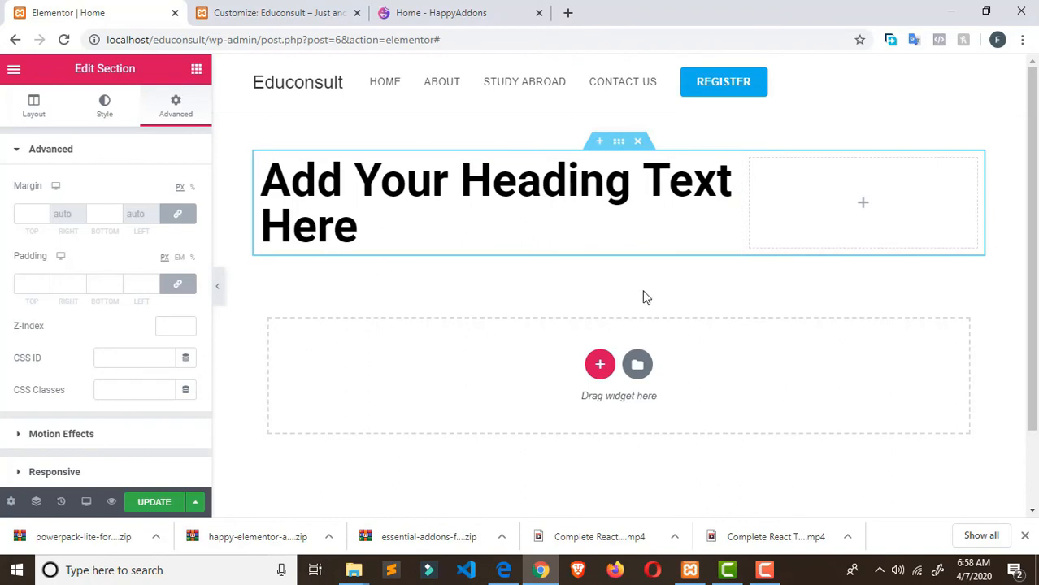
pyautogui.rightClick(619, 146)
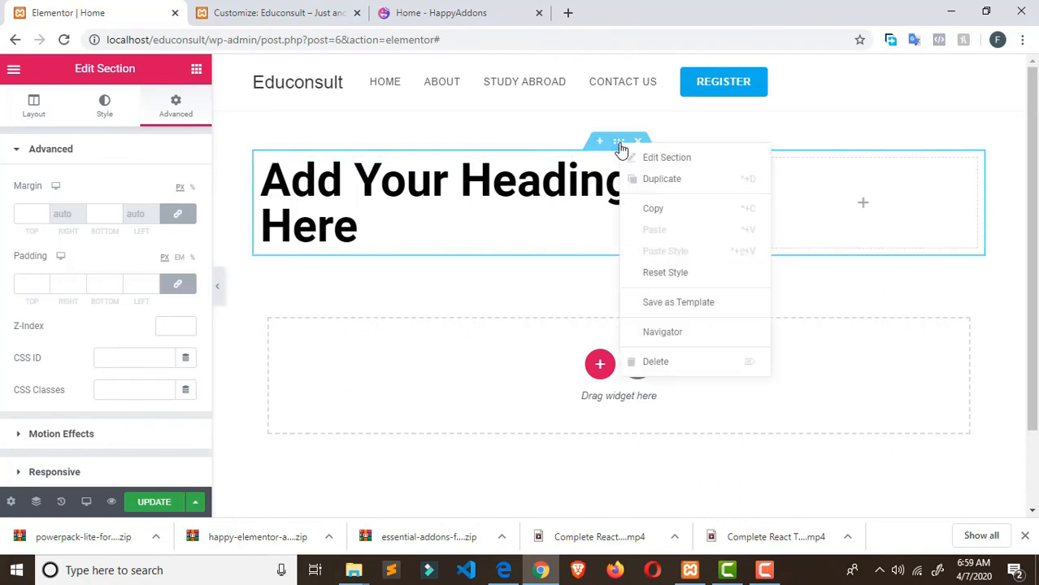
pyautogui.click(656, 166)
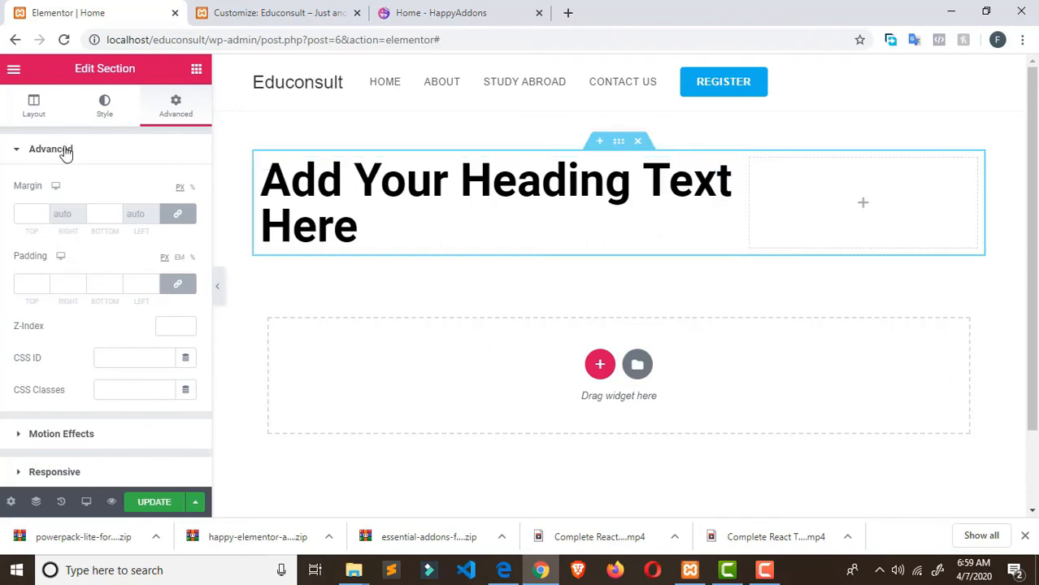
pyautogui.click(27, 100)
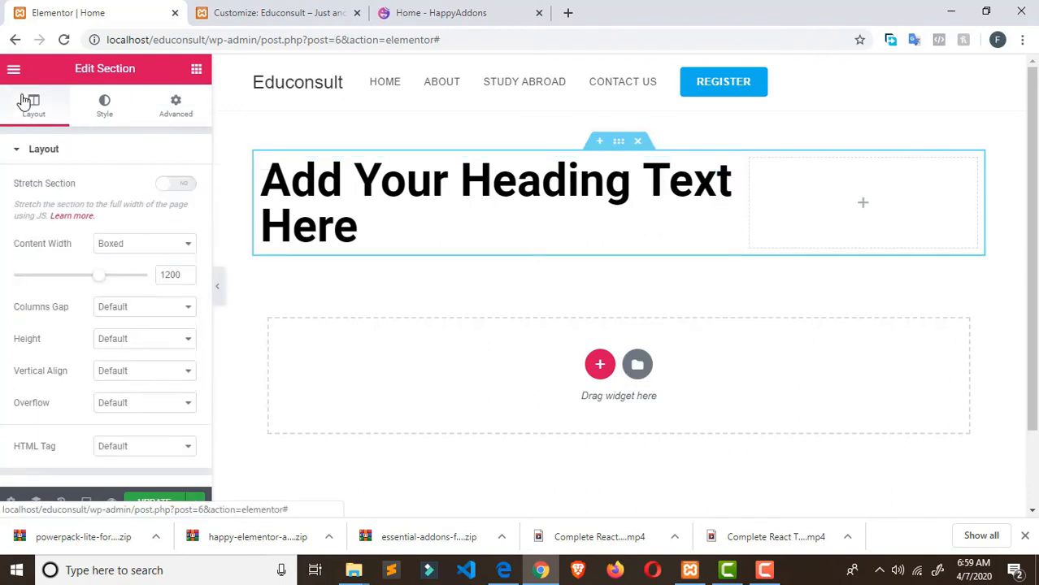
pyautogui.click(17, 153)
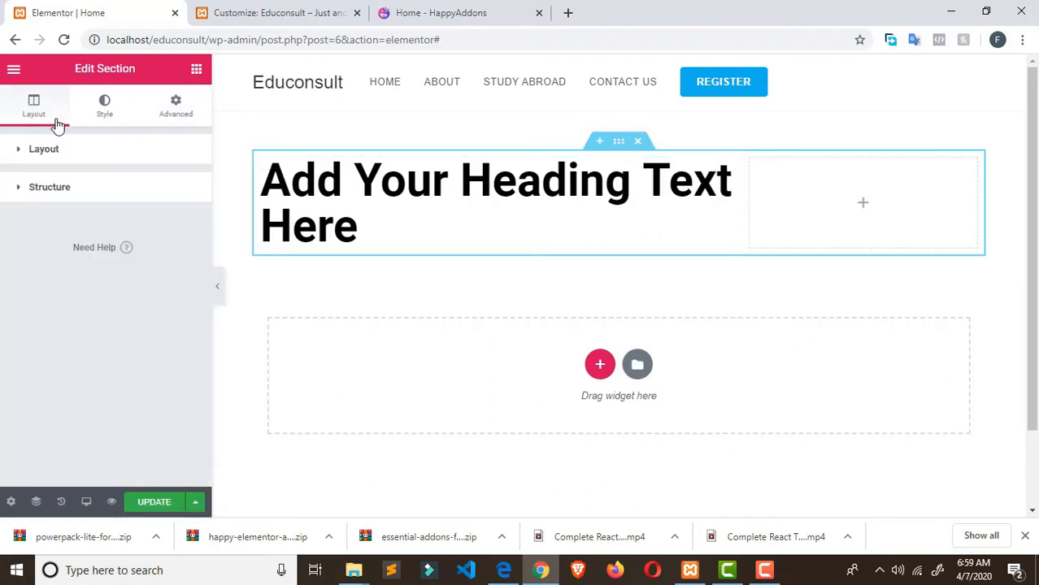
pyautogui.click(13, 150)
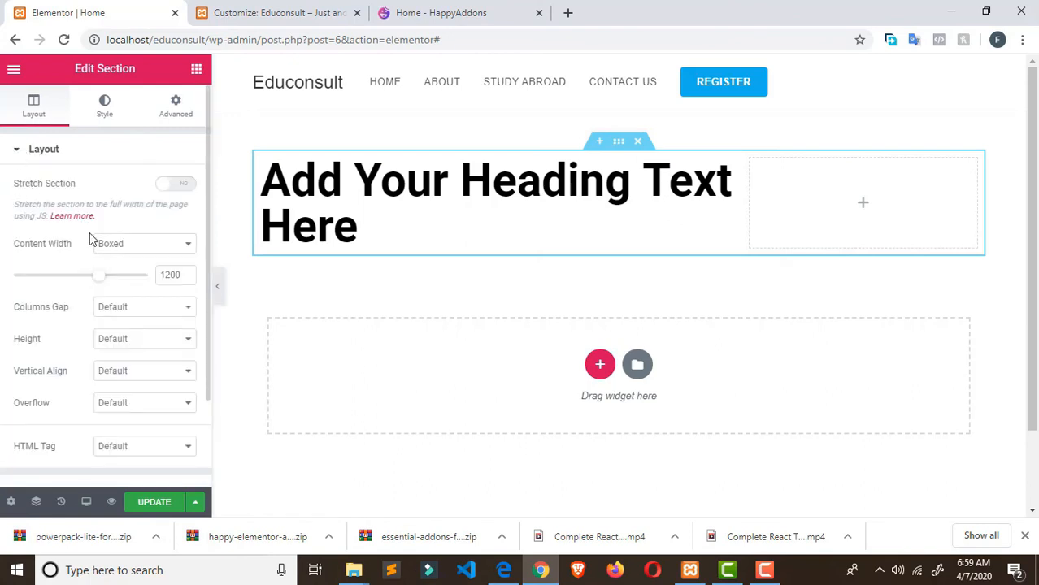
pyautogui.click(10, 152)
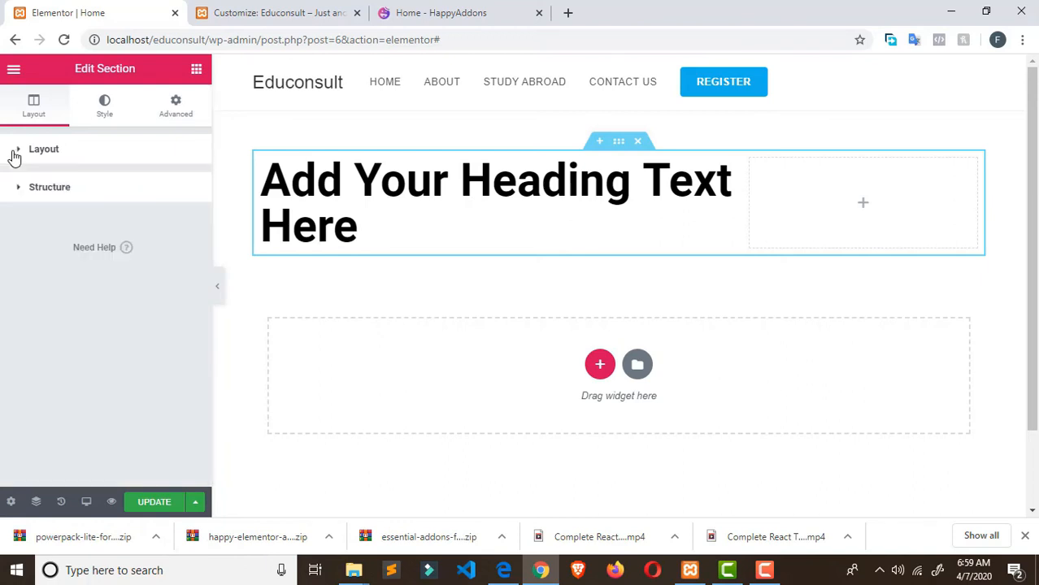
# Give the two-column section a classic background and open the selection of its background image
pyautogui.click(111, 106)
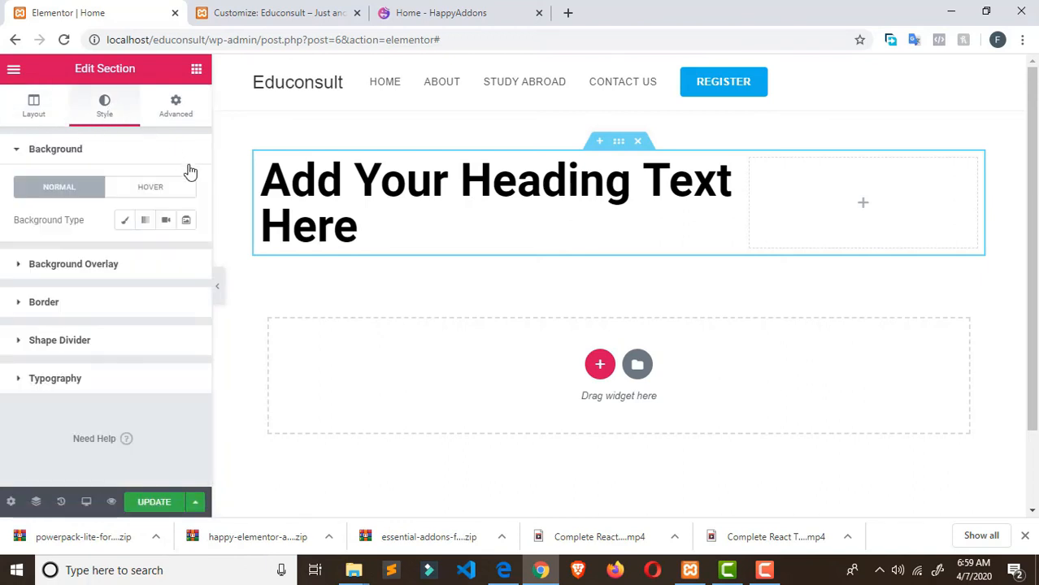
pyautogui.click(122, 222)
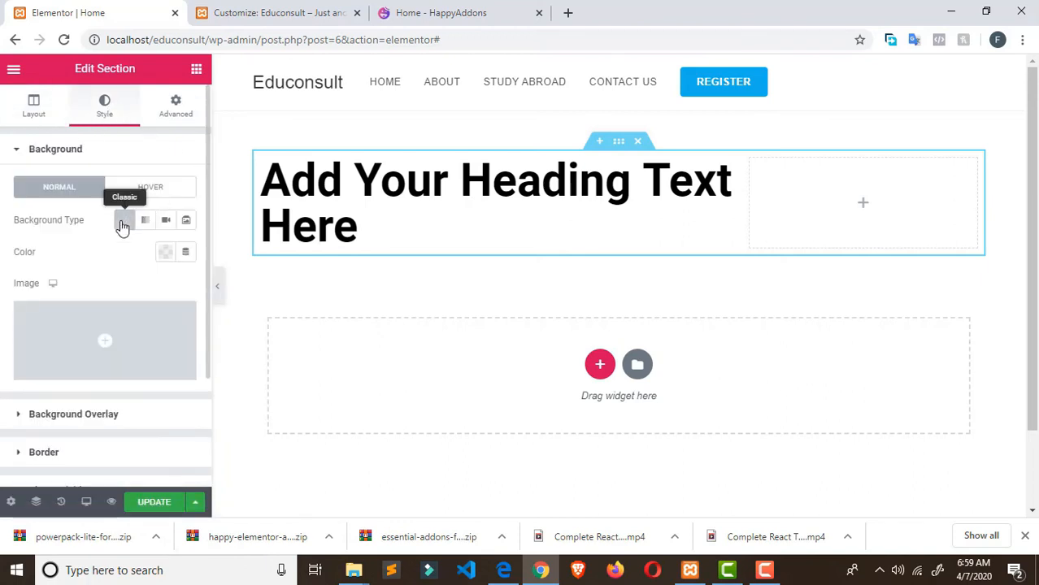
pyautogui.click(116, 342)
pyautogui.click(79, 132)
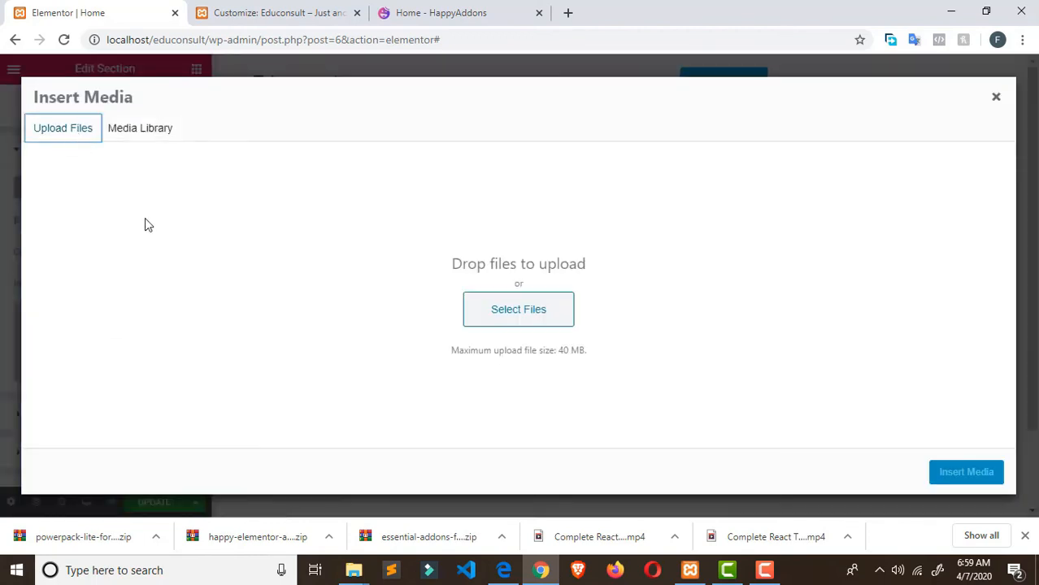
pyautogui.click(541, 321)
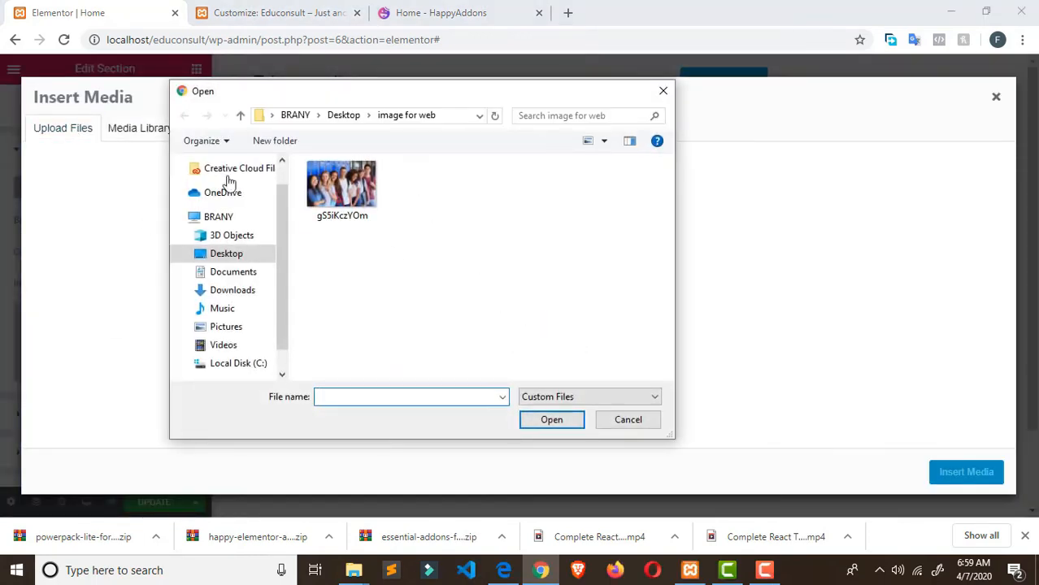
pyautogui.click(329, 185)
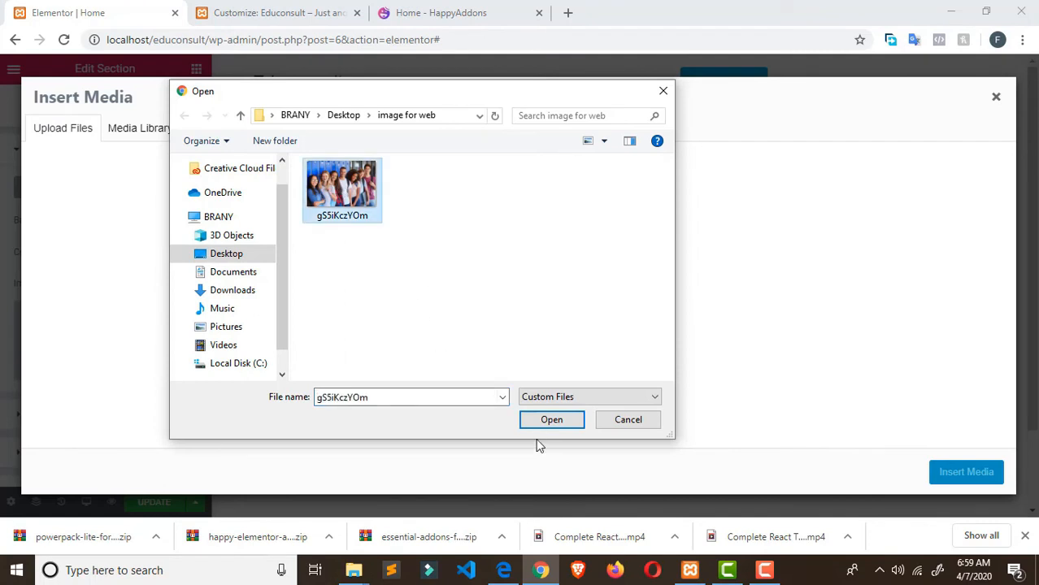
pyautogui.click(664, 90)
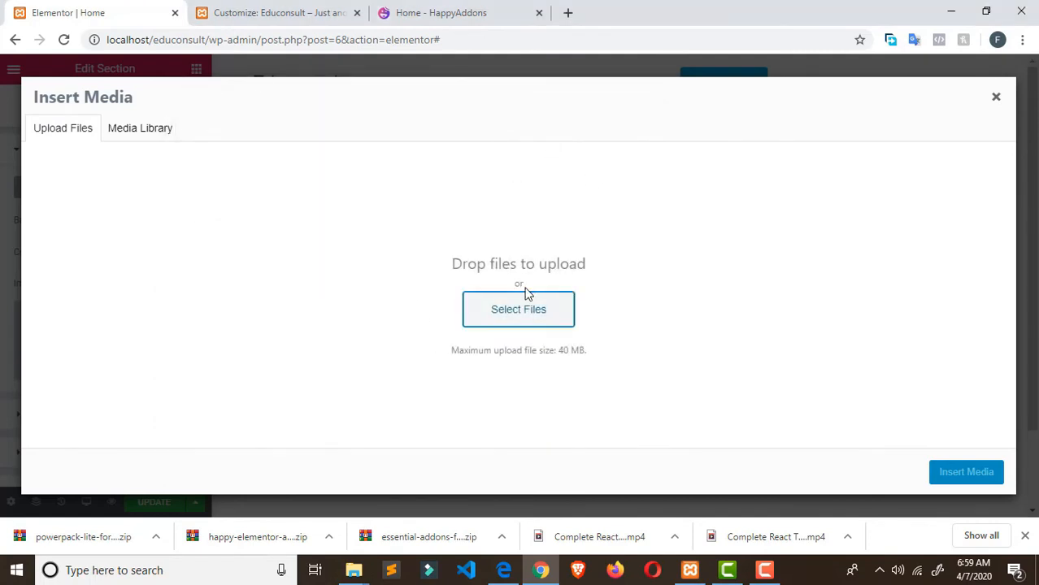
# Insert the students group photo from the media library as the section's background image
pyautogui.click(149, 132)
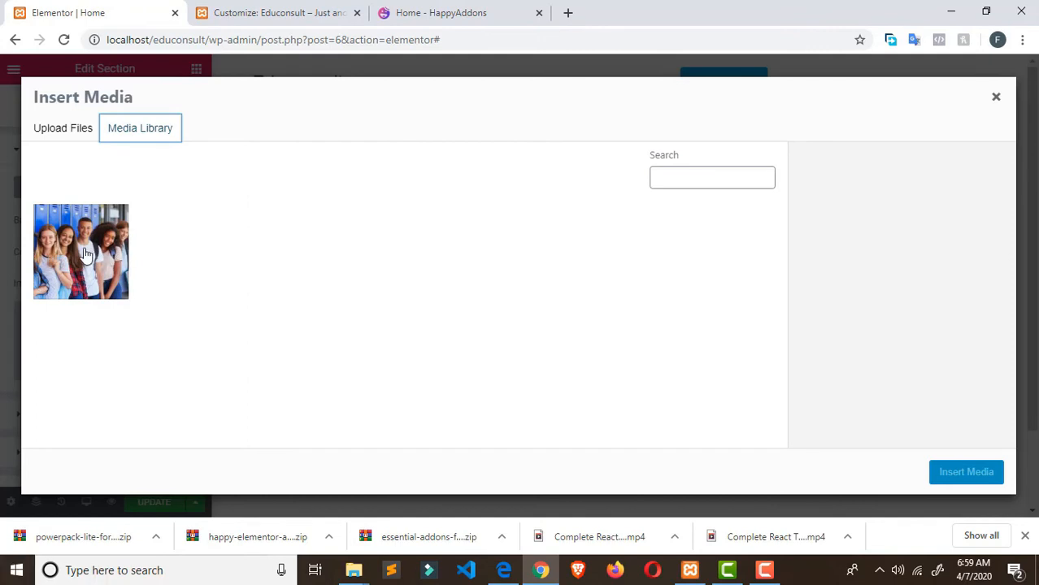
pyautogui.click(85, 254)
pyautogui.click(964, 480)
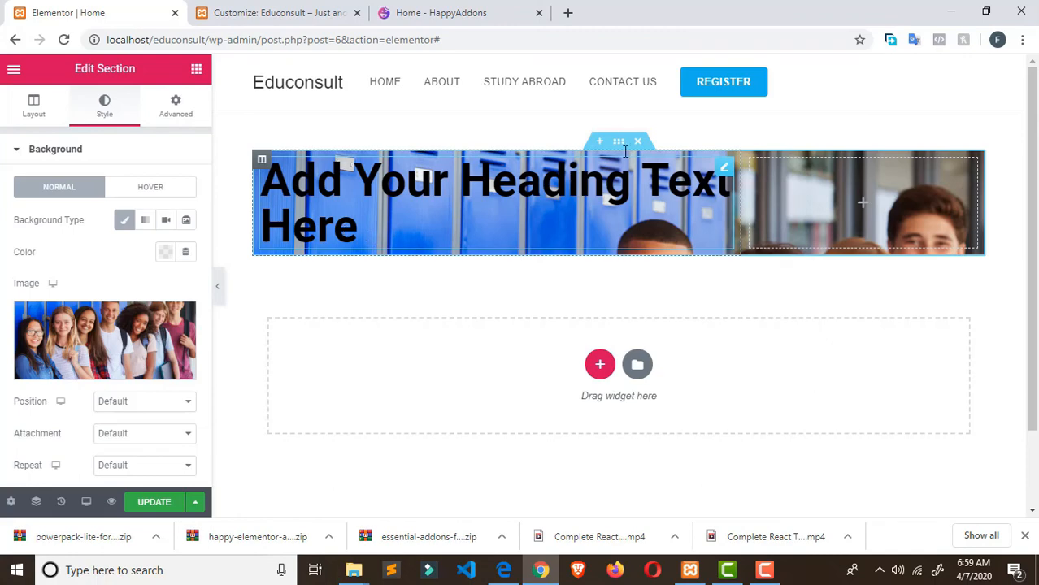
# Change the heading's text color to white (#FFFFFF)
pyautogui.click(725, 171)
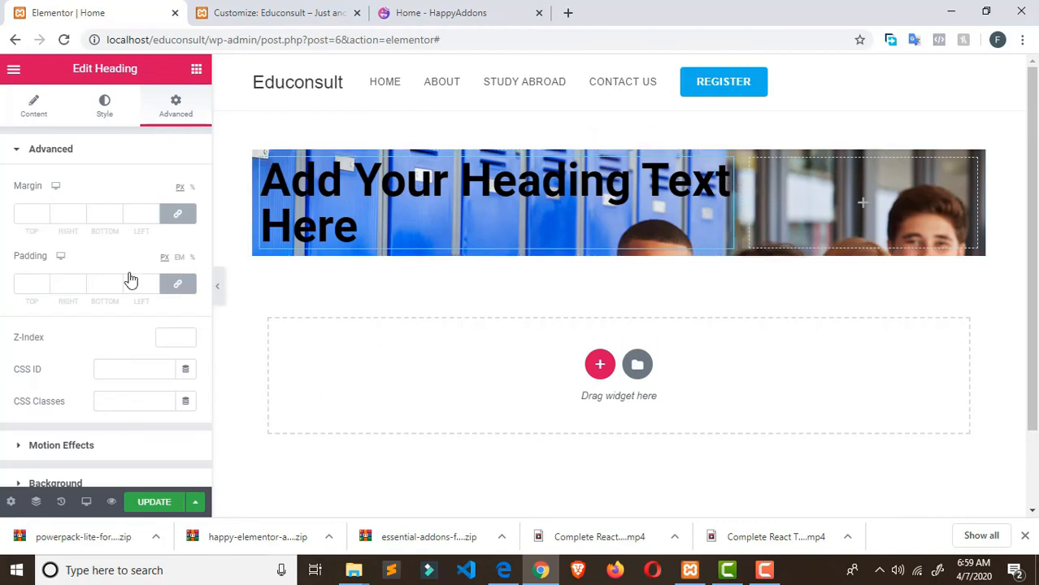
pyautogui.click(97, 109)
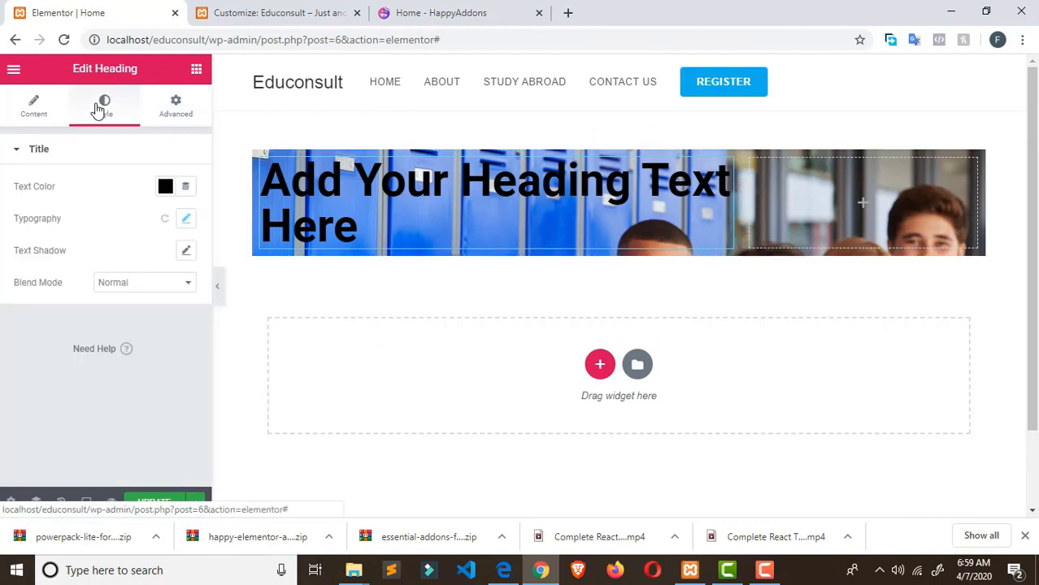
pyautogui.click(165, 187)
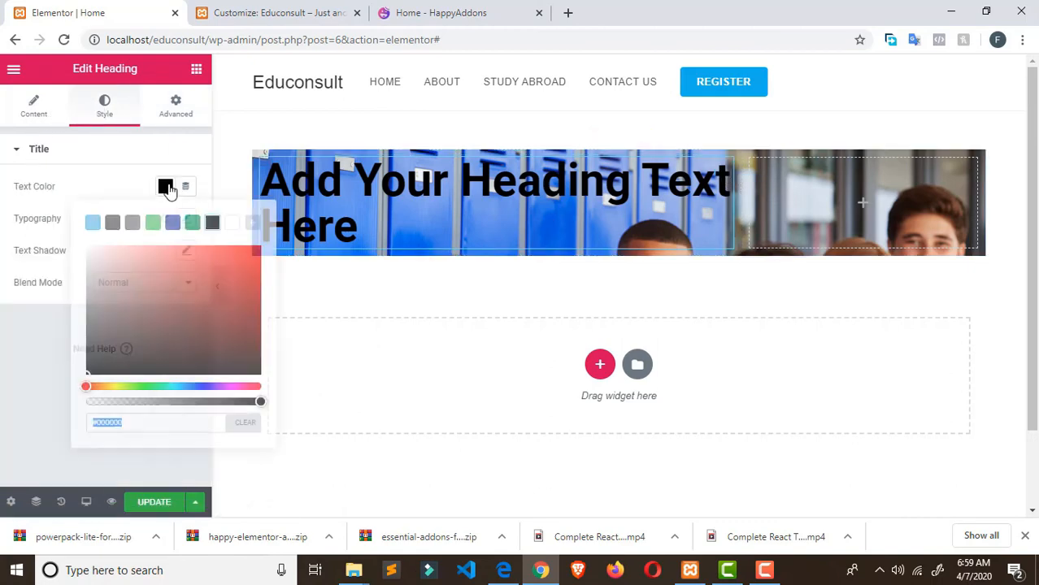
pyautogui.moveTo(104, 273); pyautogui.dragTo(85, 245)
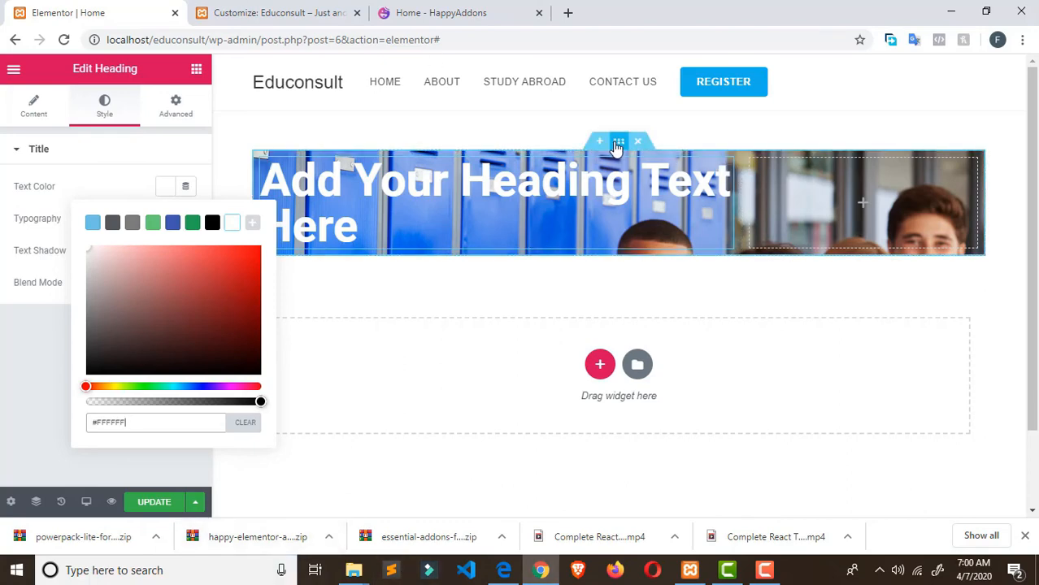
# Add a classic background overlay in black (#000000) to the two-column section
pyautogui.click(620, 142)
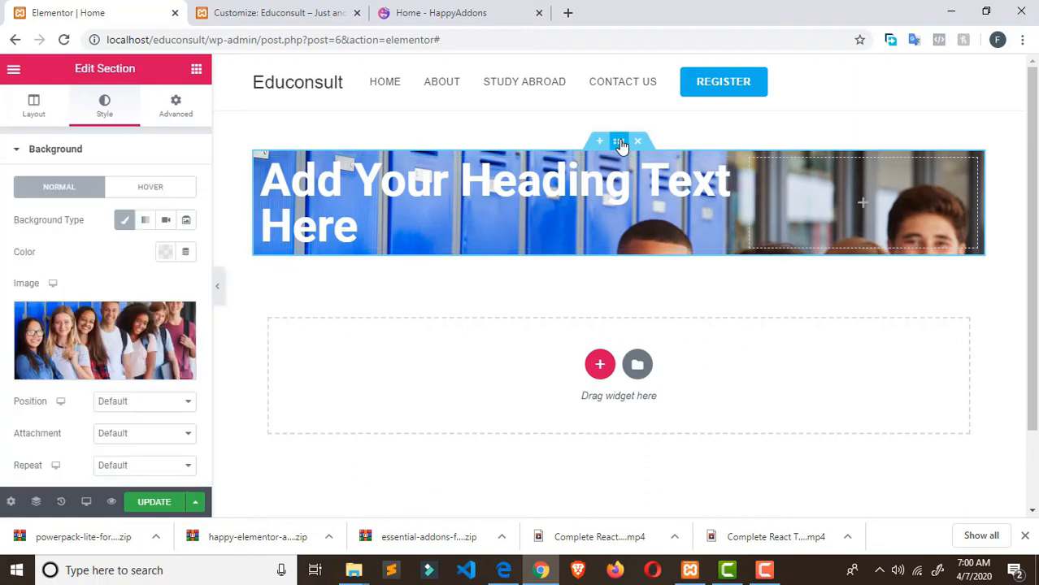
pyautogui.scroll(-1, 150, 216)
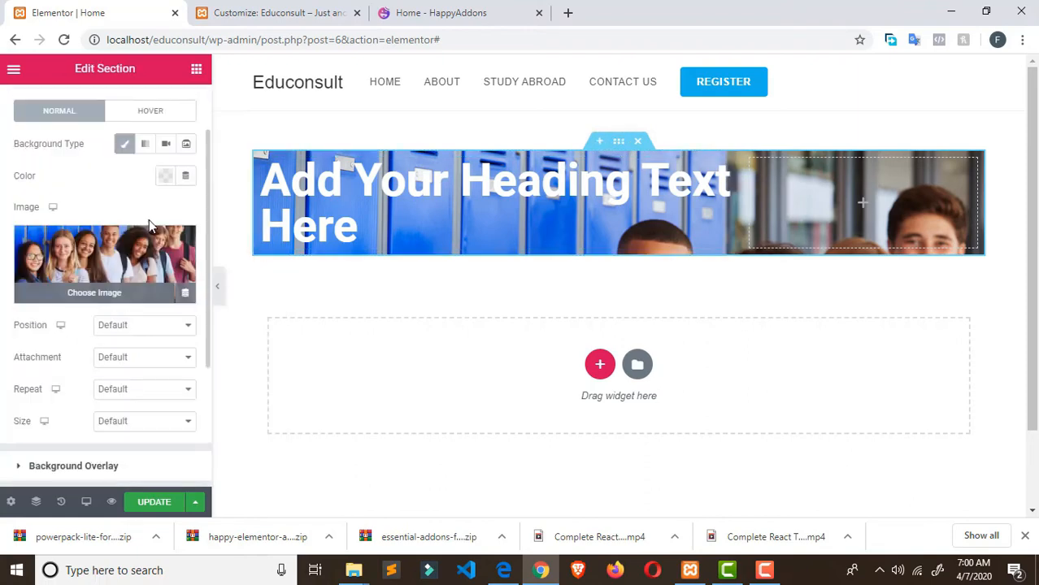
pyautogui.scroll(1, 151, 227)
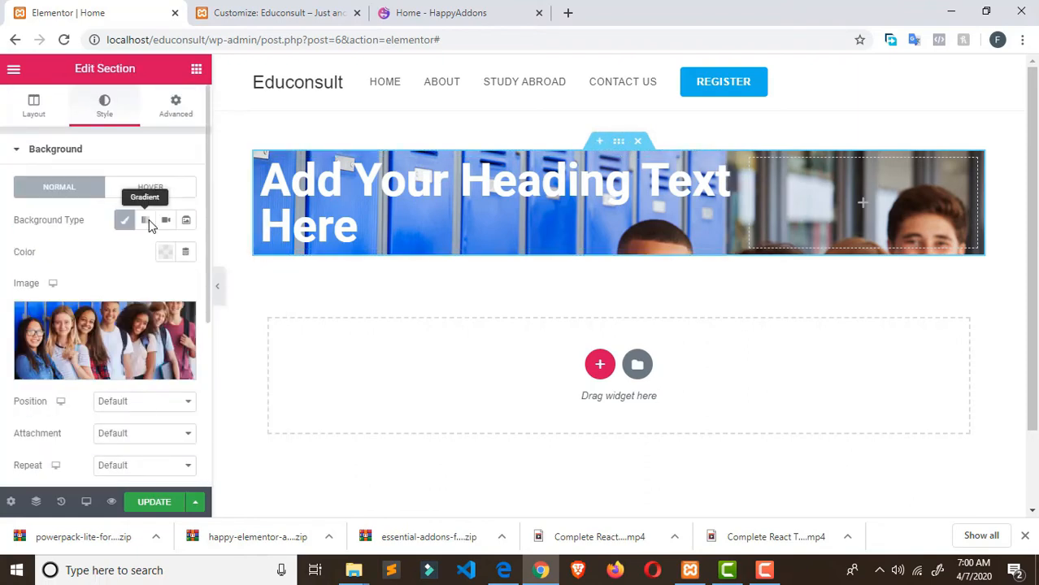
pyautogui.click(15, 151)
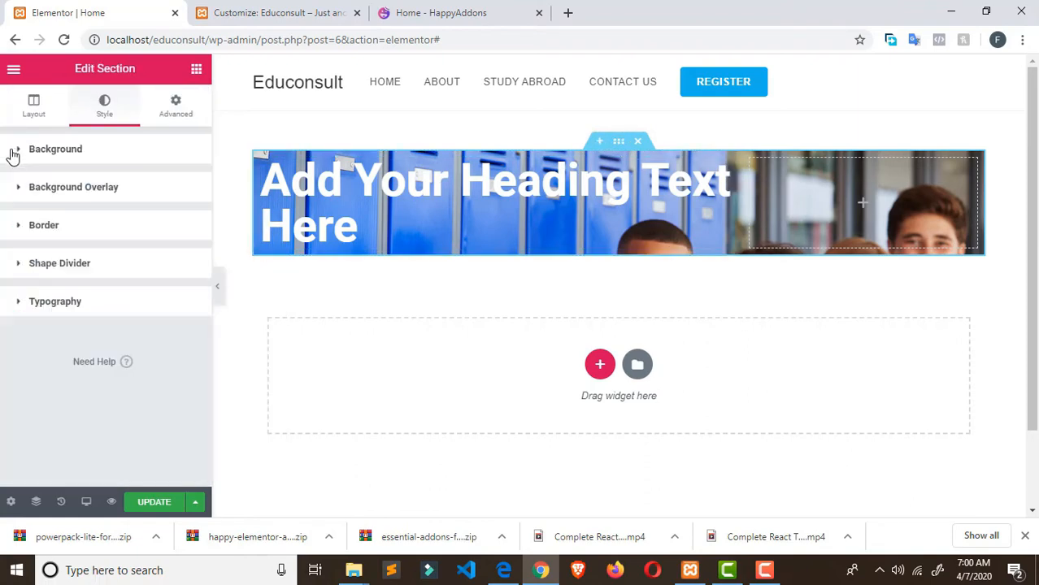
pyautogui.click(17, 194)
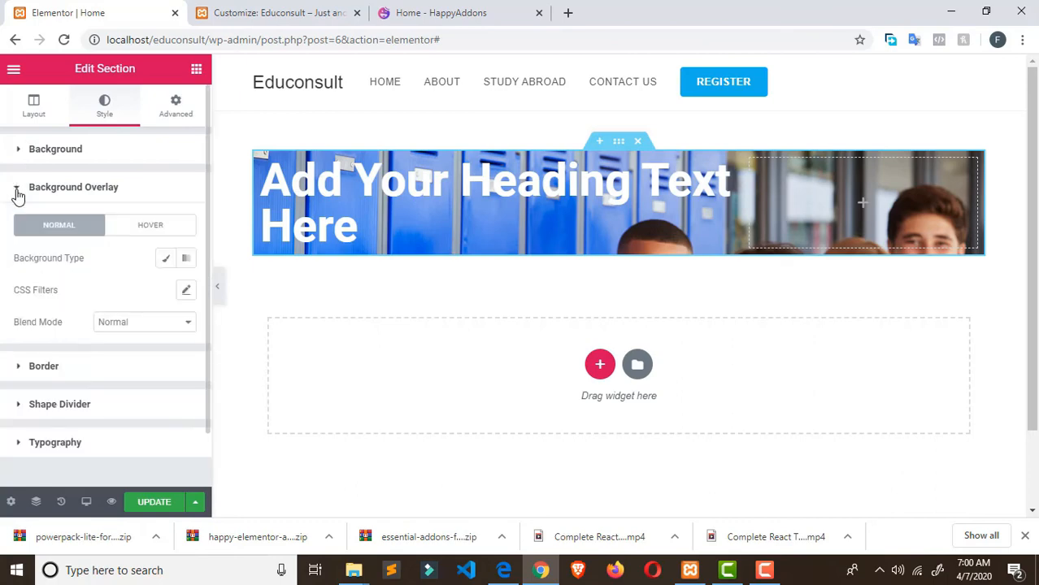
pyautogui.click(166, 260)
pyautogui.click(166, 260)
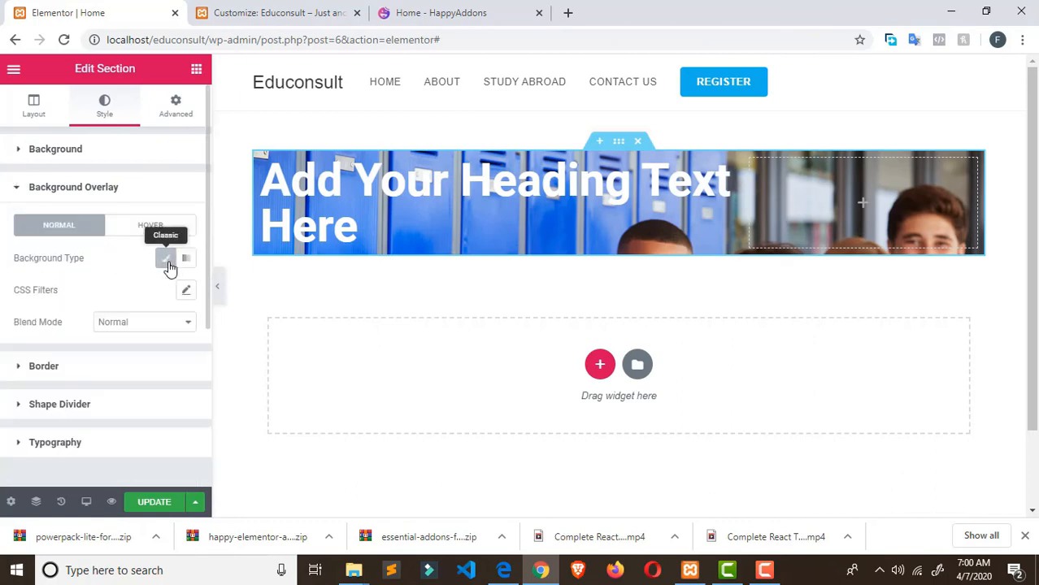
pyautogui.click(167, 260)
pyautogui.click(165, 291)
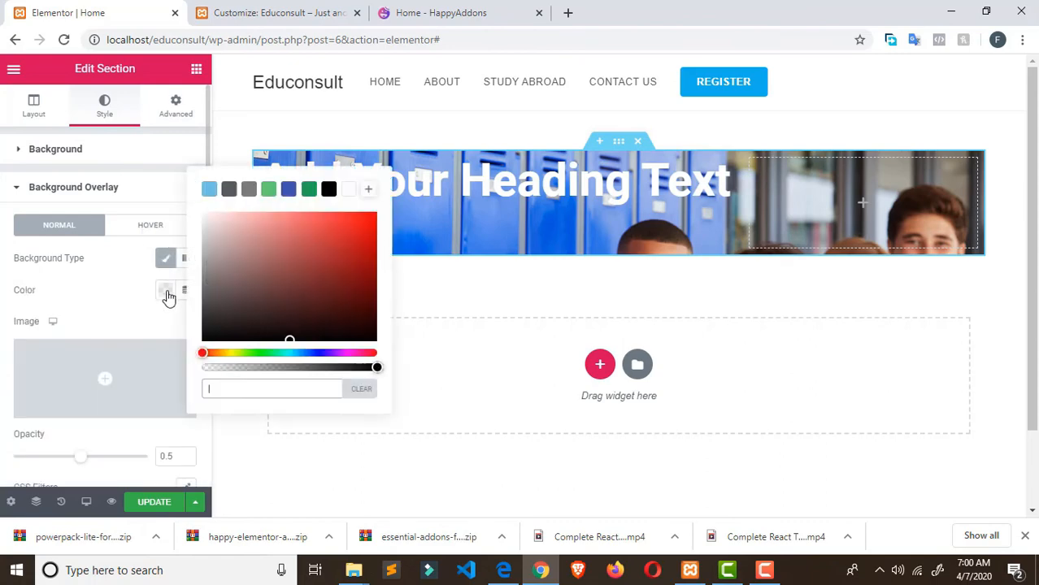
pyautogui.click(329, 190)
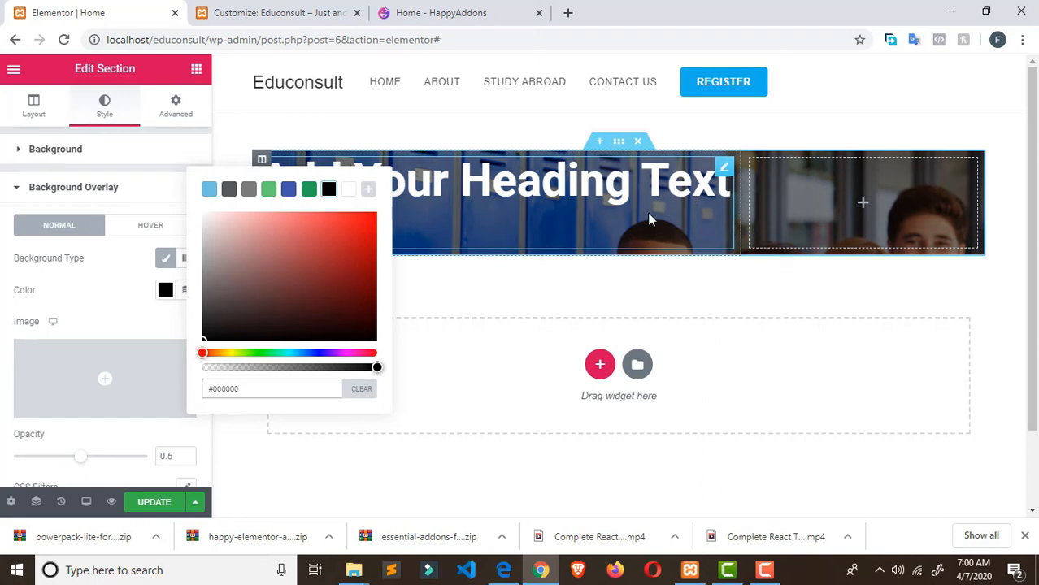
# Add a Text Editor widget directly below the heading in the section's wide column
pyautogui.click(453, 225)
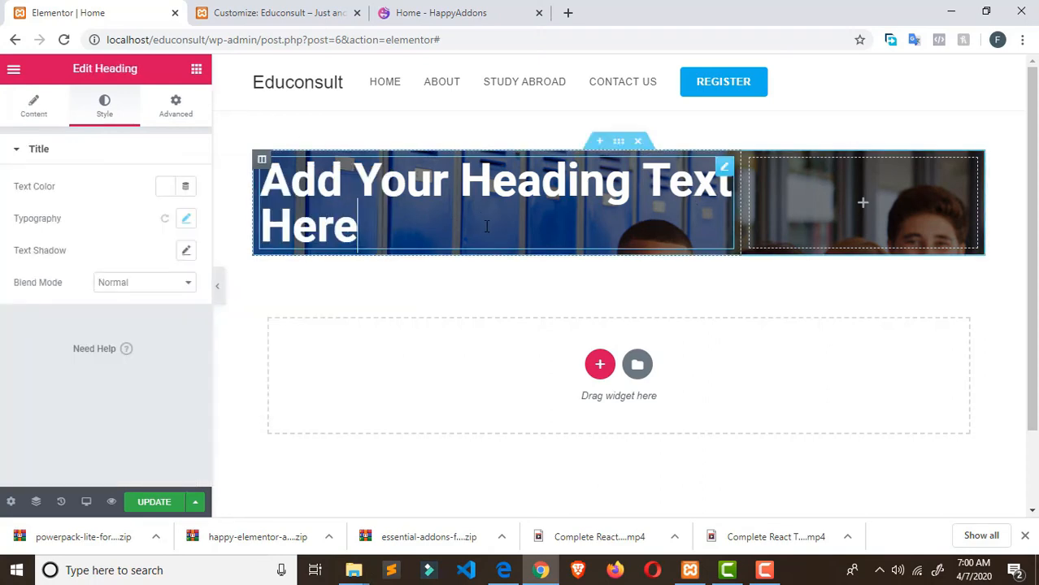
pyautogui.click(196, 70)
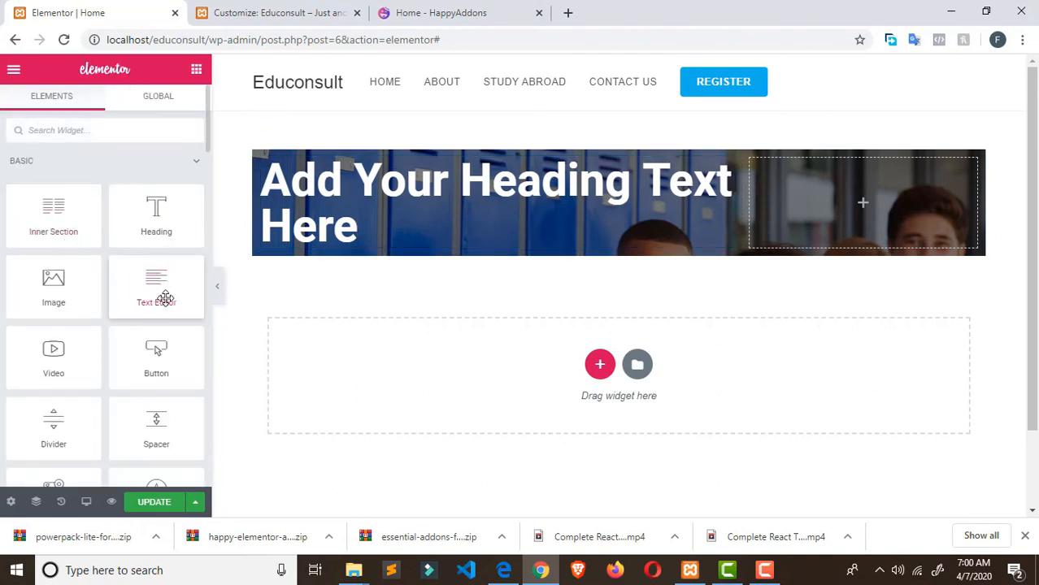
pyautogui.moveTo(165, 296); pyautogui.dragTo(341, 248)
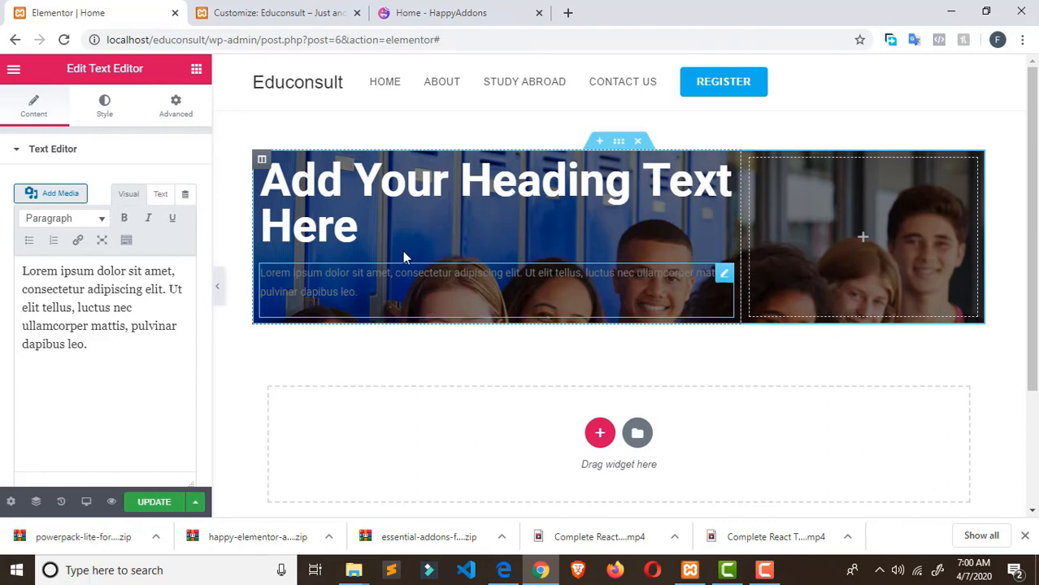
# Set the text color of the paragraph below the heading to white
pyautogui.click(105, 112)
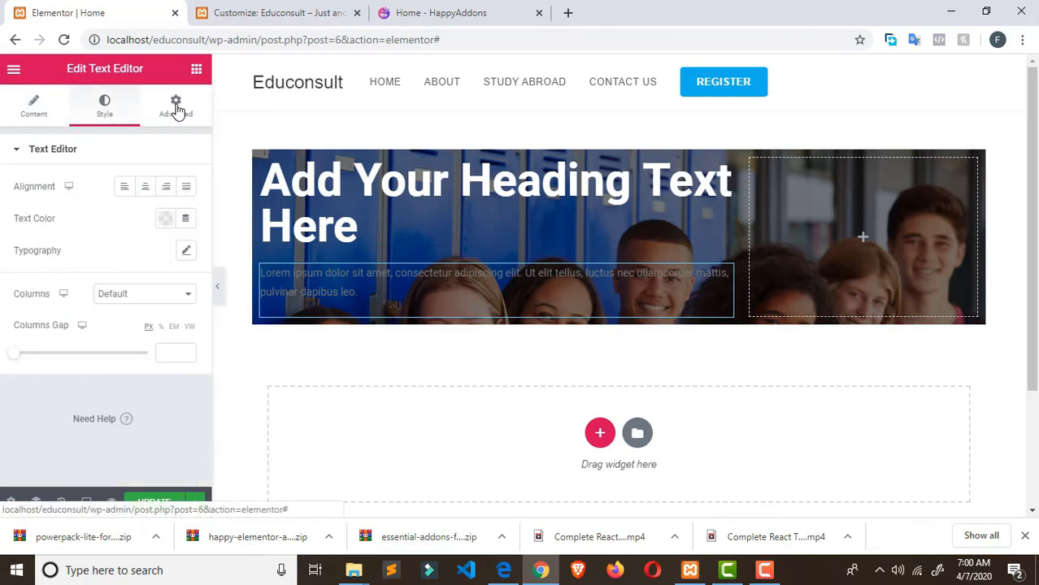
pyautogui.click(29, 114)
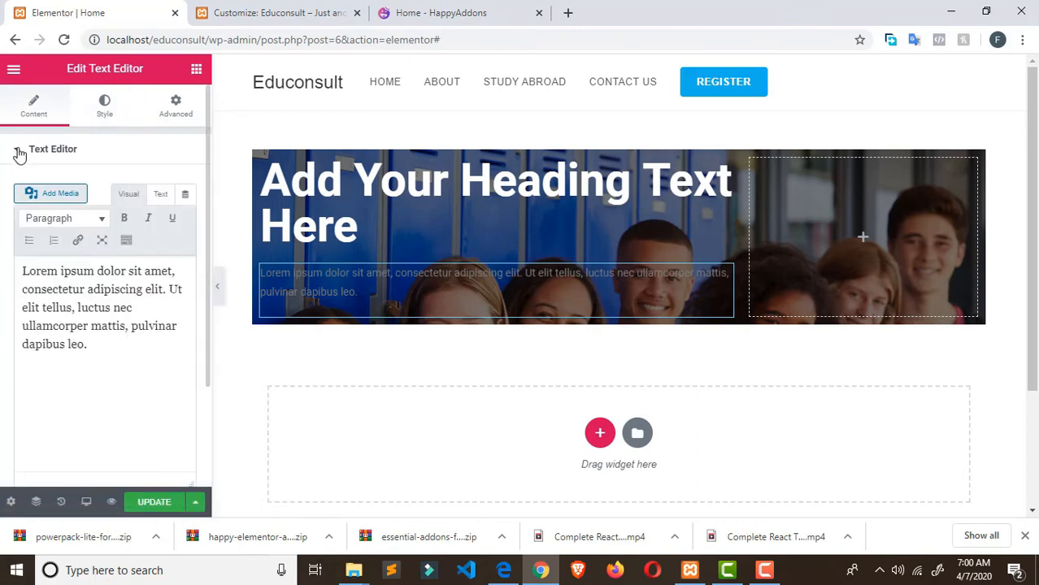
pyautogui.click(106, 113)
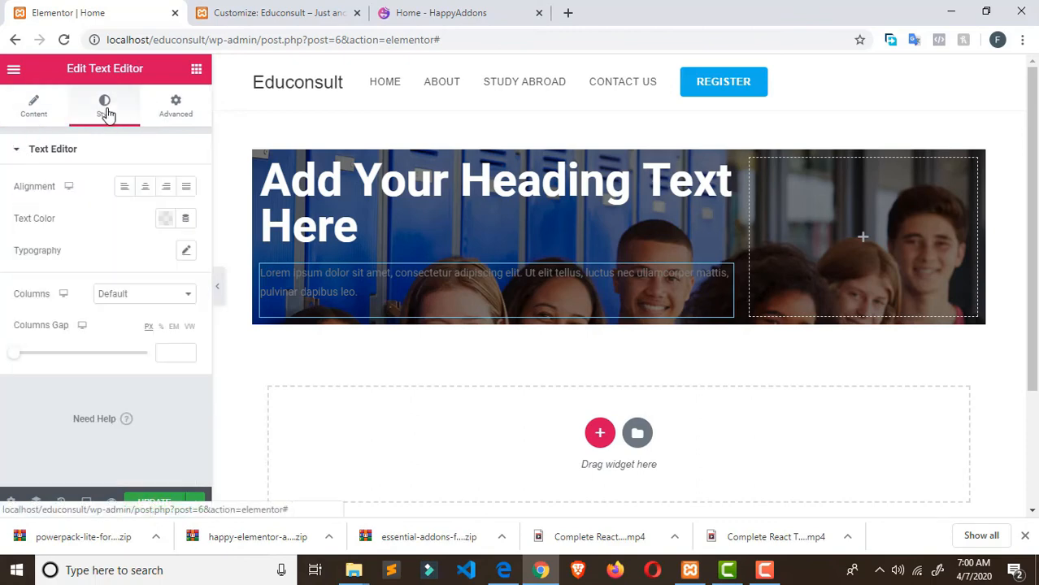
pyautogui.click(355, 287)
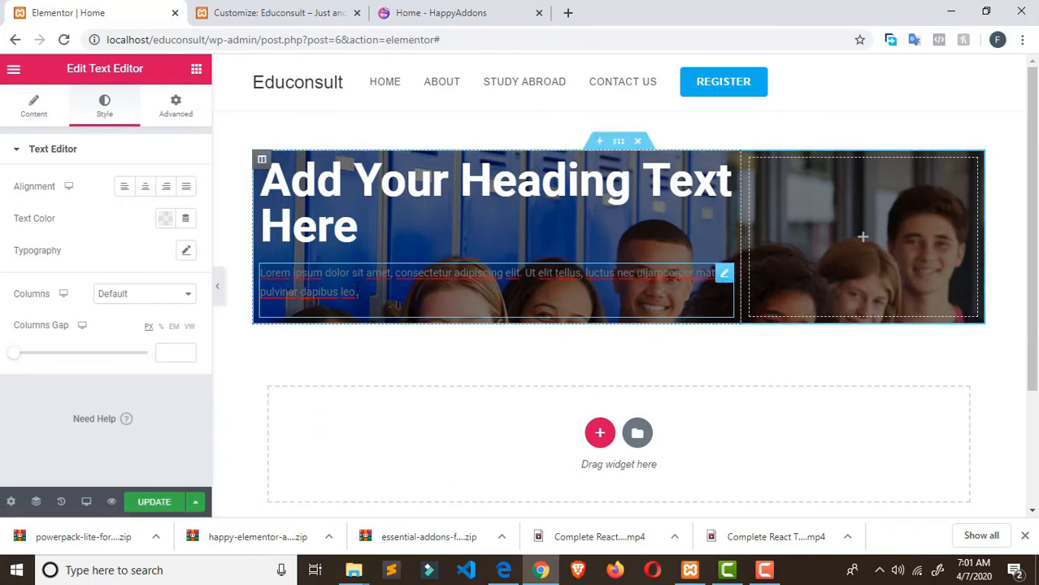
pyautogui.click(169, 220)
pyautogui.moveTo(102, 299); pyautogui.dragTo(85, 273)
pyautogui.click(79, 213)
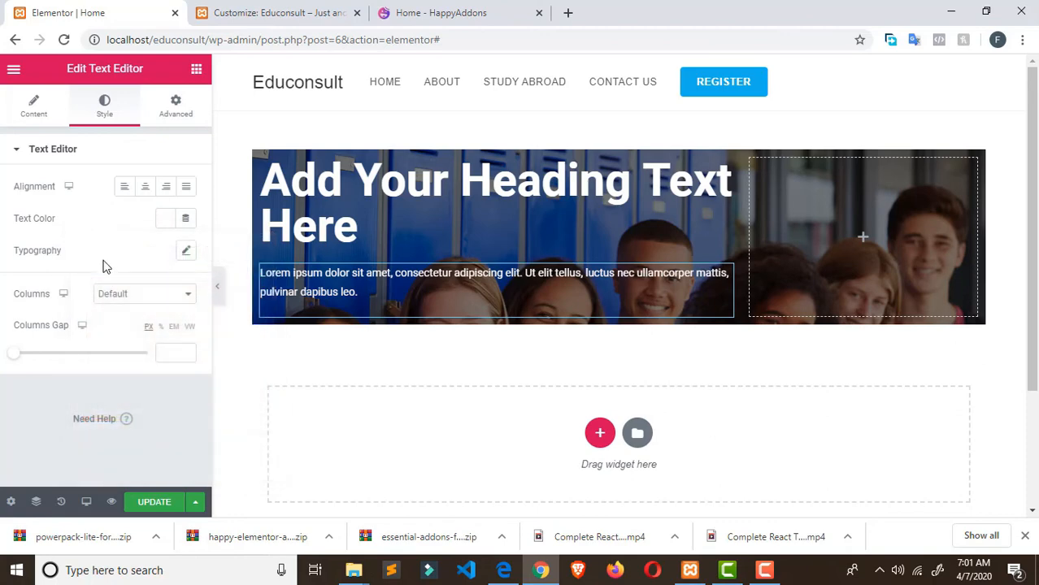
# Set the paragraph's typography font family to Verdana
pyautogui.click(186, 252)
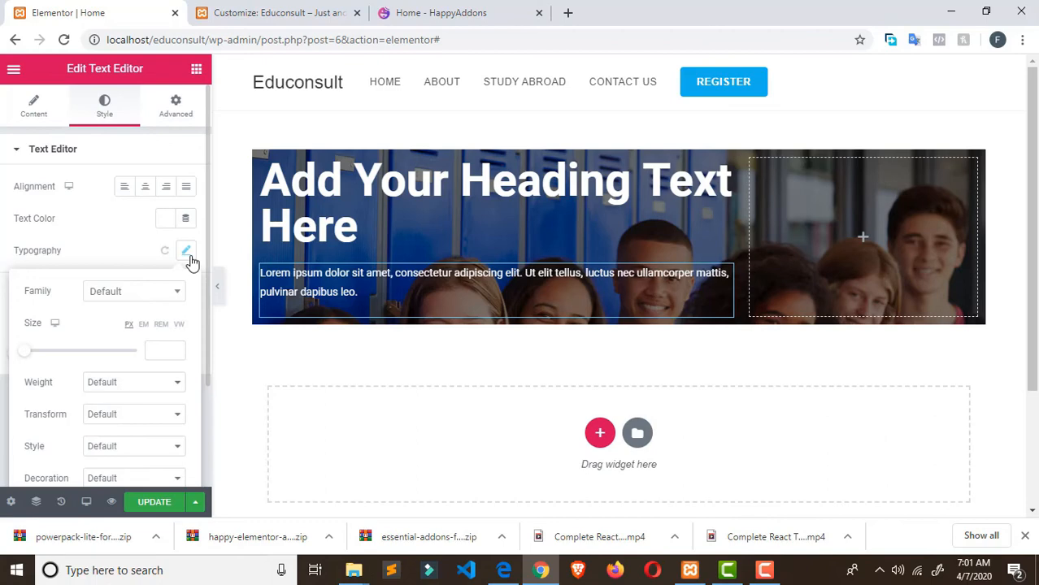
pyautogui.click(165, 297)
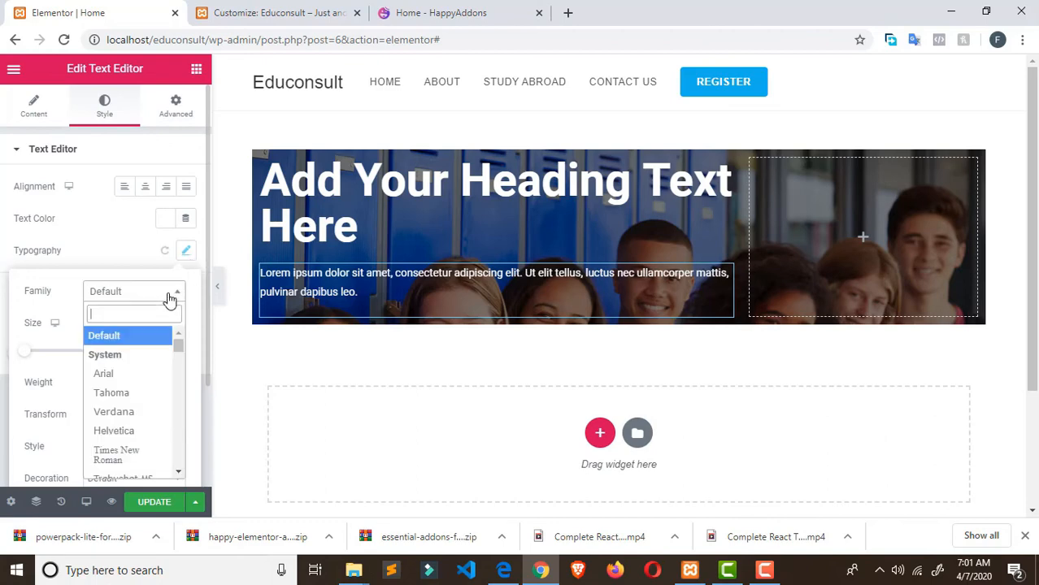
pyautogui.click(147, 412)
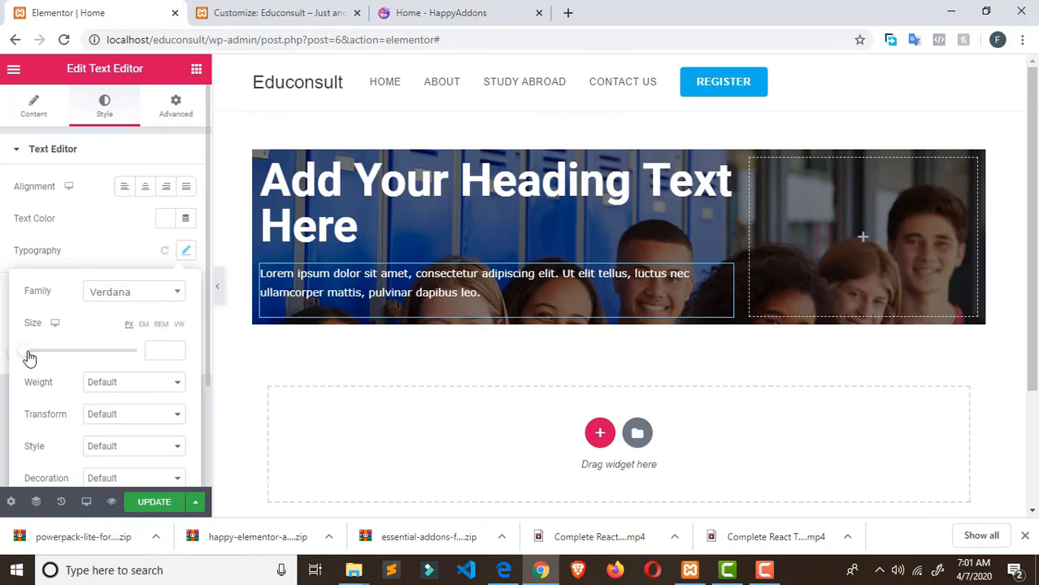
# Set the font size of the paragraph below the heading to 18 px
pyautogui.moveTo(27, 353); pyautogui.dragTo(40, 360)
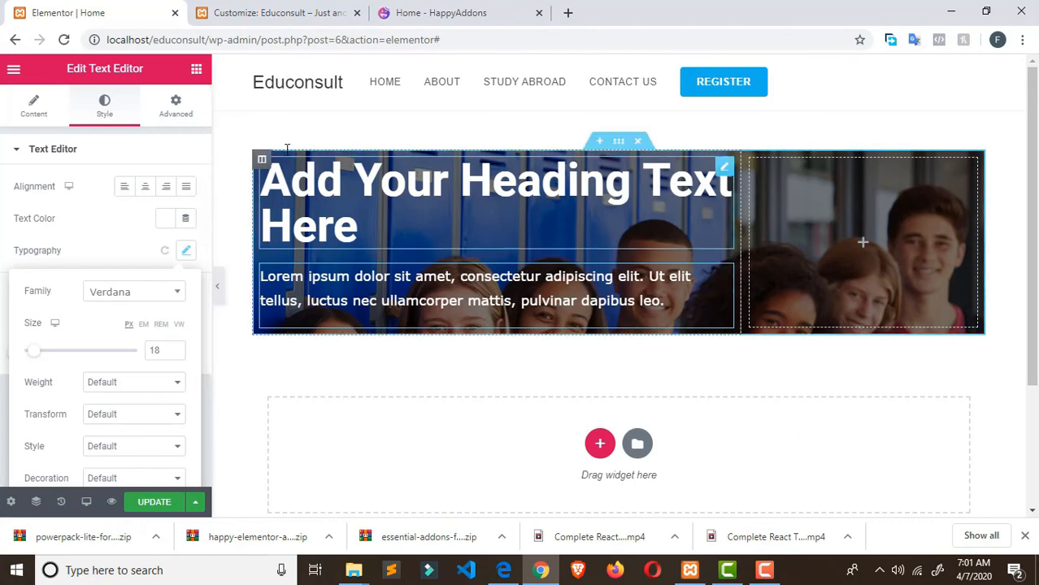
# Add a Button widget directly below the paragraph in the wide column and open it for editing
pyautogui.click(197, 72)
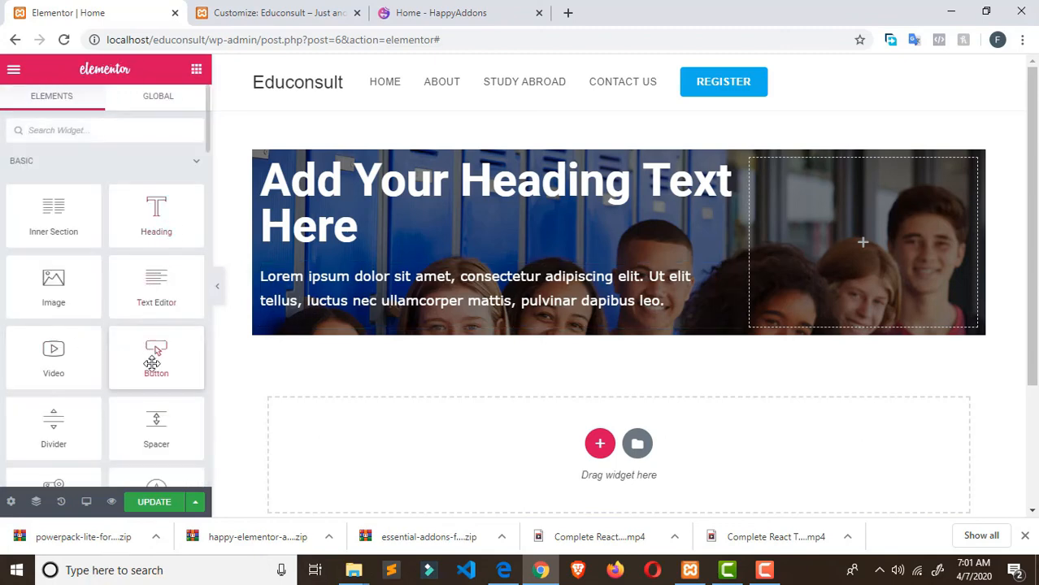
pyautogui.moveTo(152, 363); pyautogui.dragTo(294, 333)
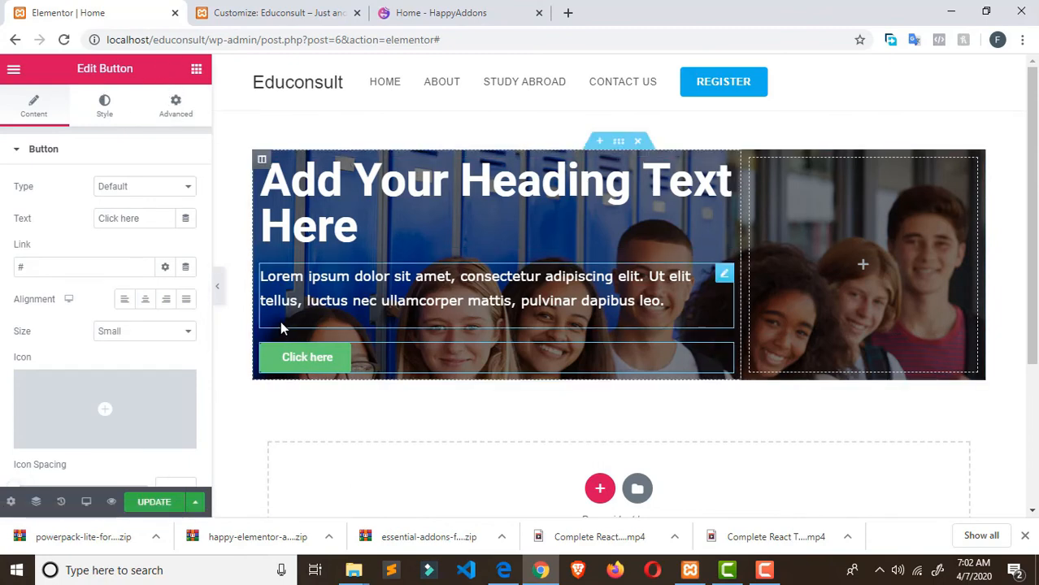
pyautogui.doubleClick(325, 362)
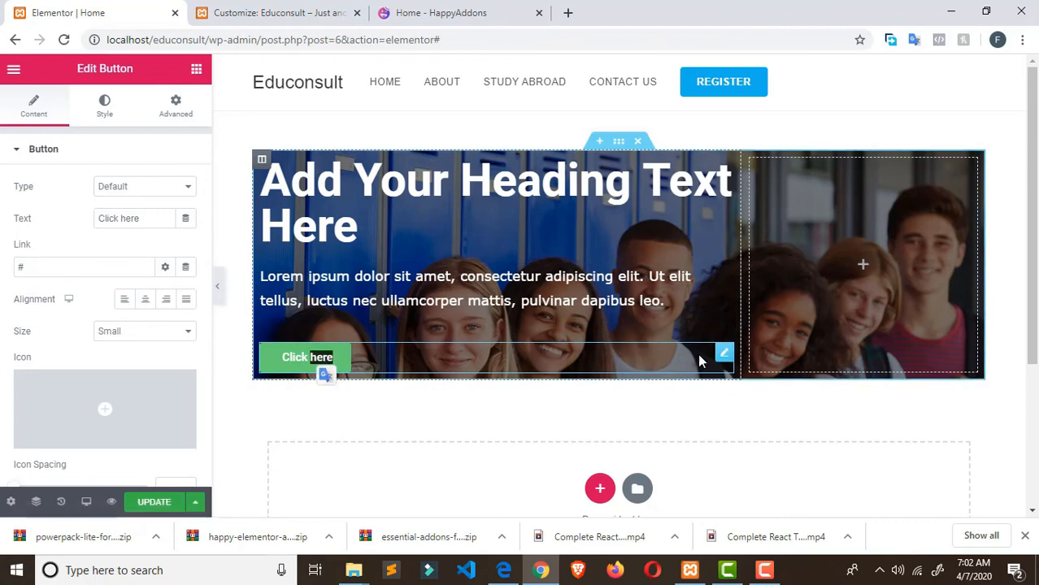
pyautogui.click(723, 359)
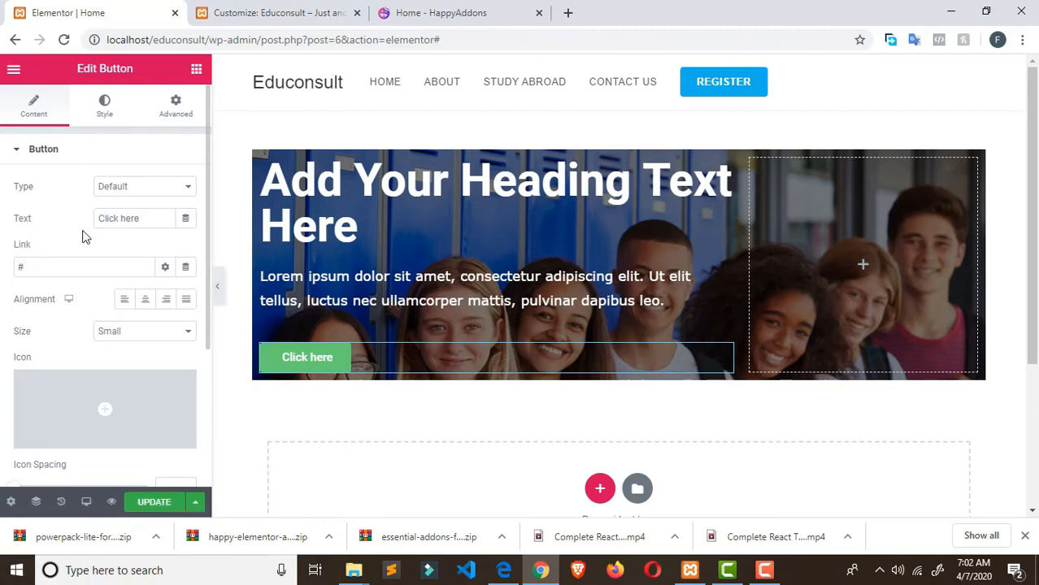
# Try the Medium size on the new button and return it to Small
pyautogui.click(157, 333)
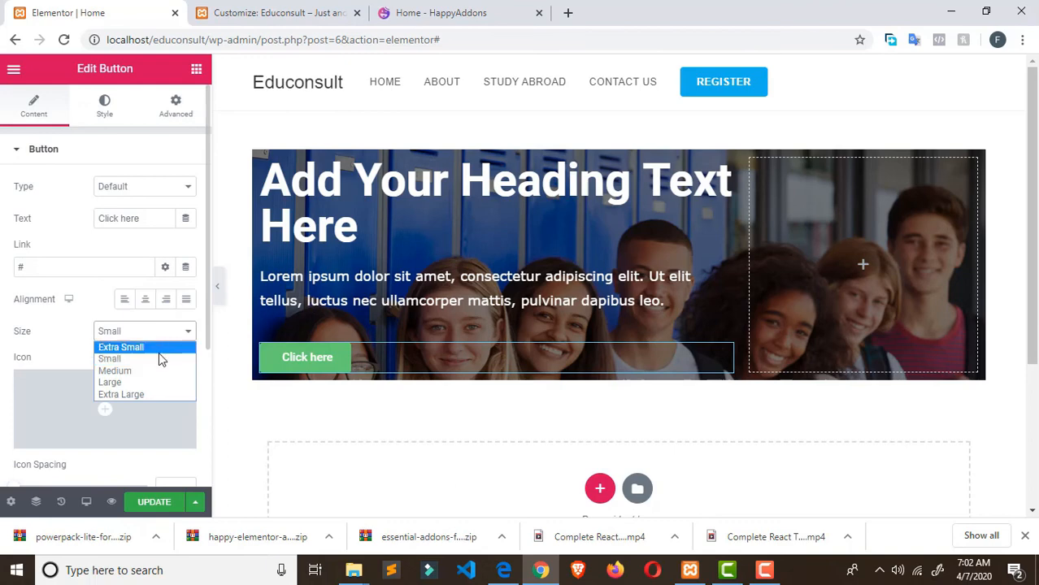
pyautogui.click(156, 371)
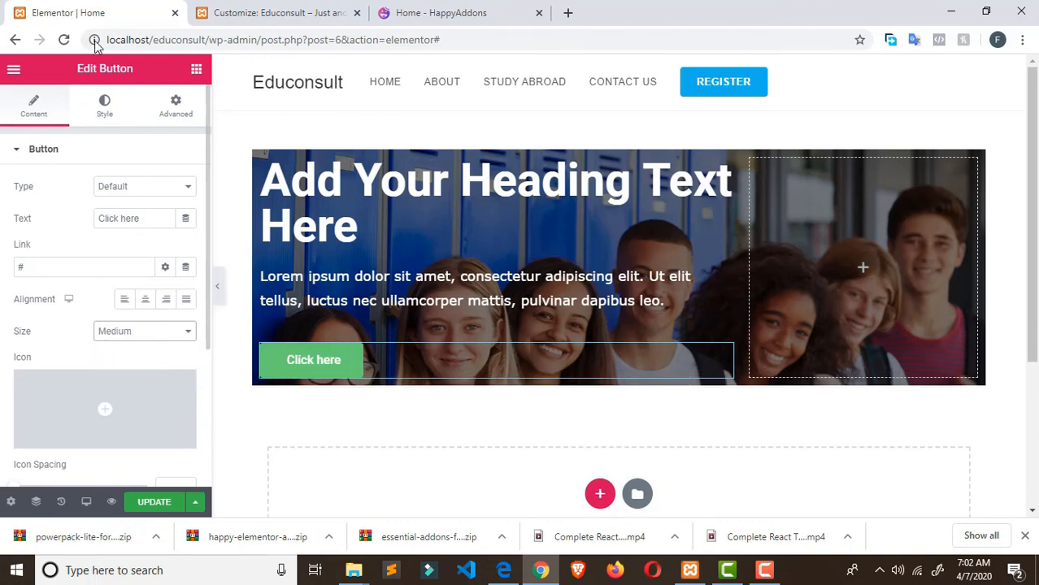
pyautogui.click(167, 332)
pyautogui.click(146, 358)
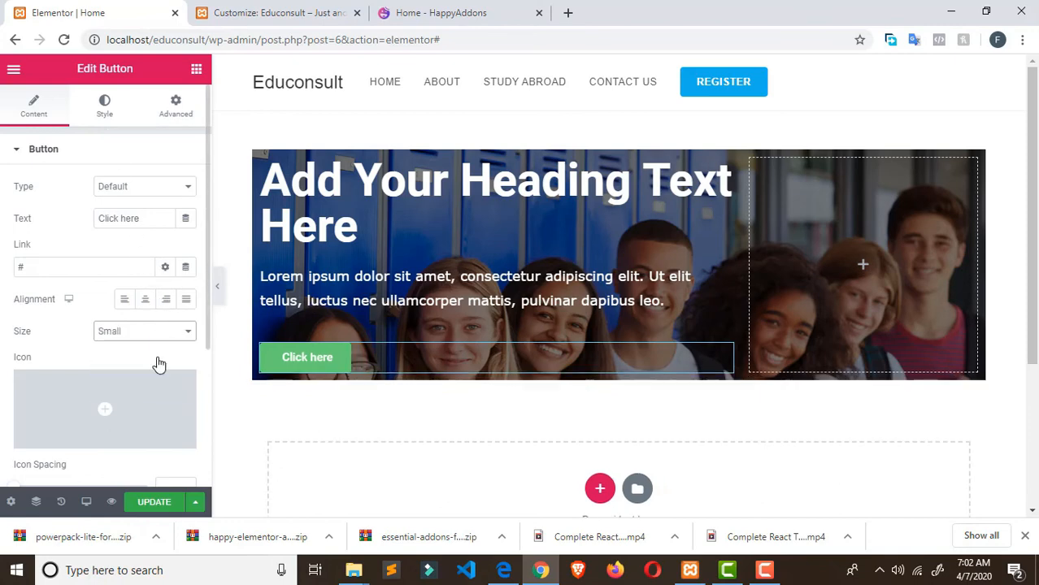
# Set the button's typography size to 20 px
pyautogui.click(104, 110)
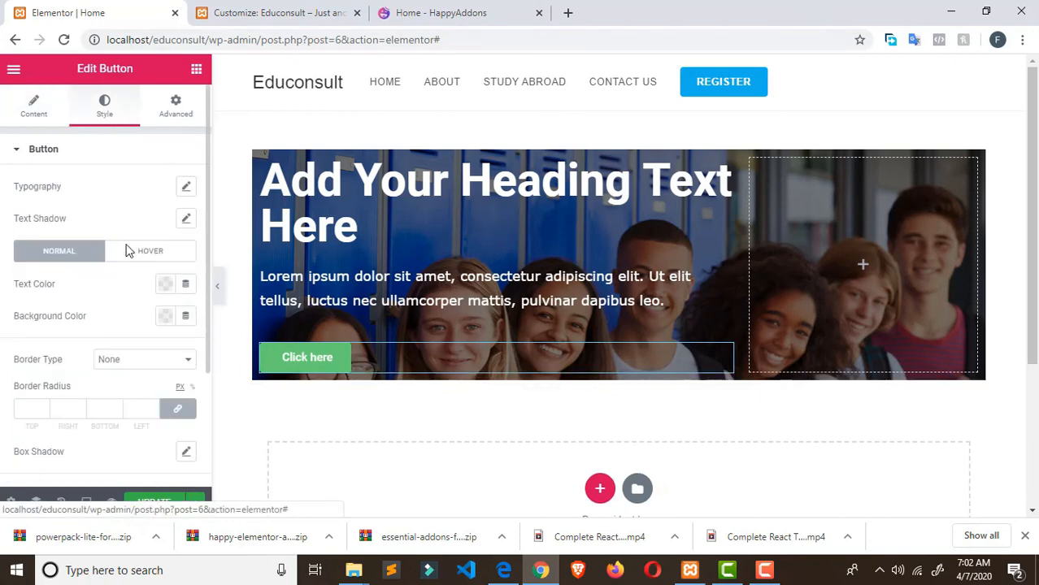
pyautogui.click(187, 188)
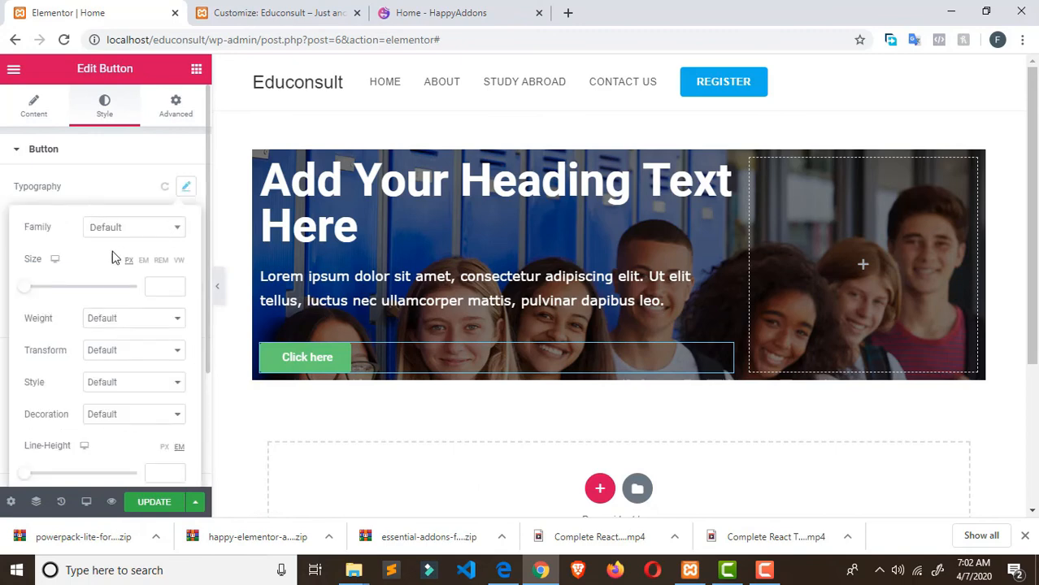
pyautogui.moveTo(26, 289); pyautogui.dragTo(38, 293)
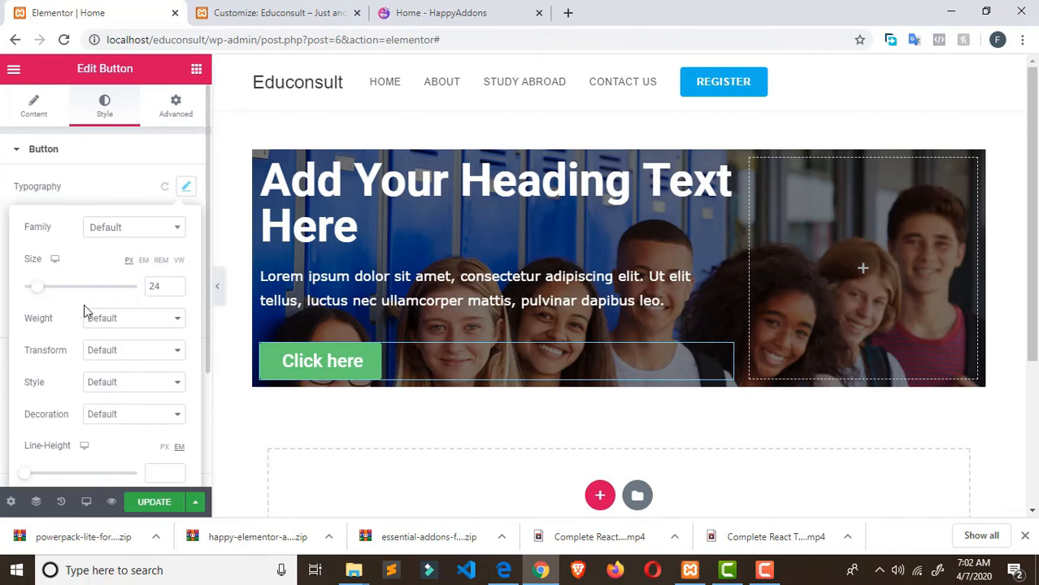
pyautogui.click(175, 290)
pyautogui.click(176, 290)
pyautogui.click(176, 290)
pyautogui.click(176, 290)
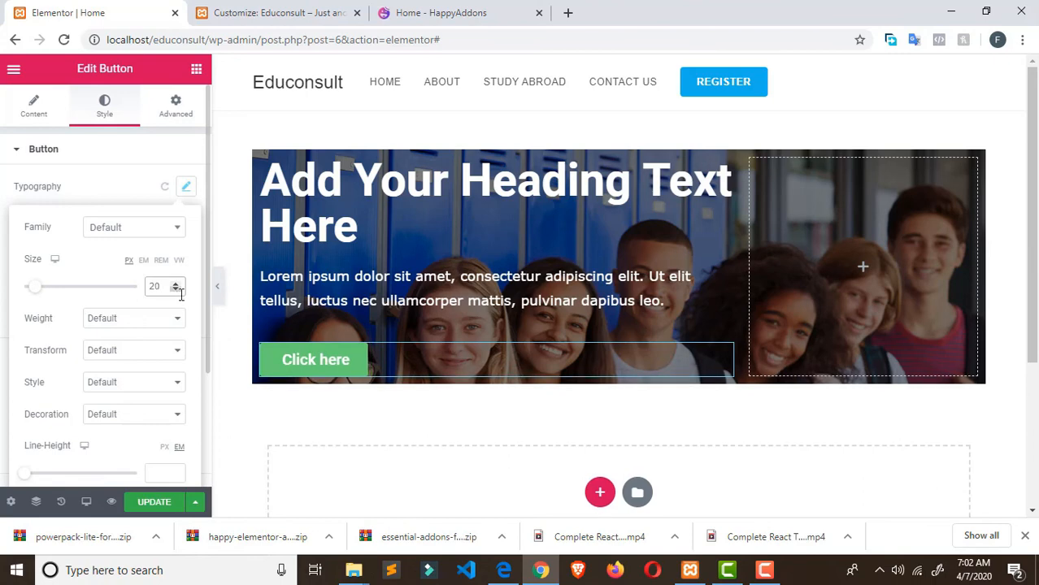
pyautogui.scroll(-1, 175, 317)
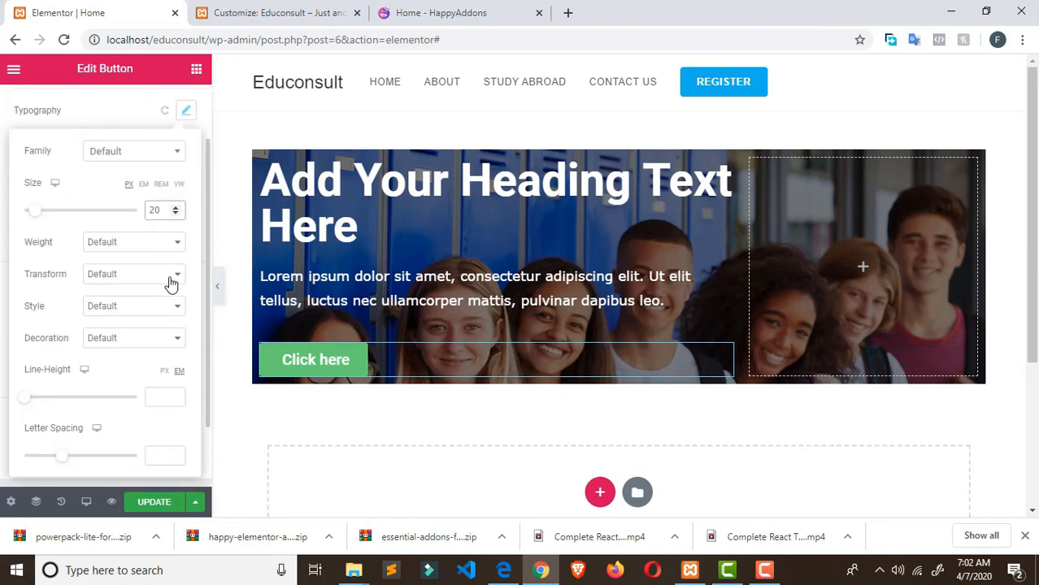
pyautogui.click(170, 282)
pyautogui.click(171, 280)
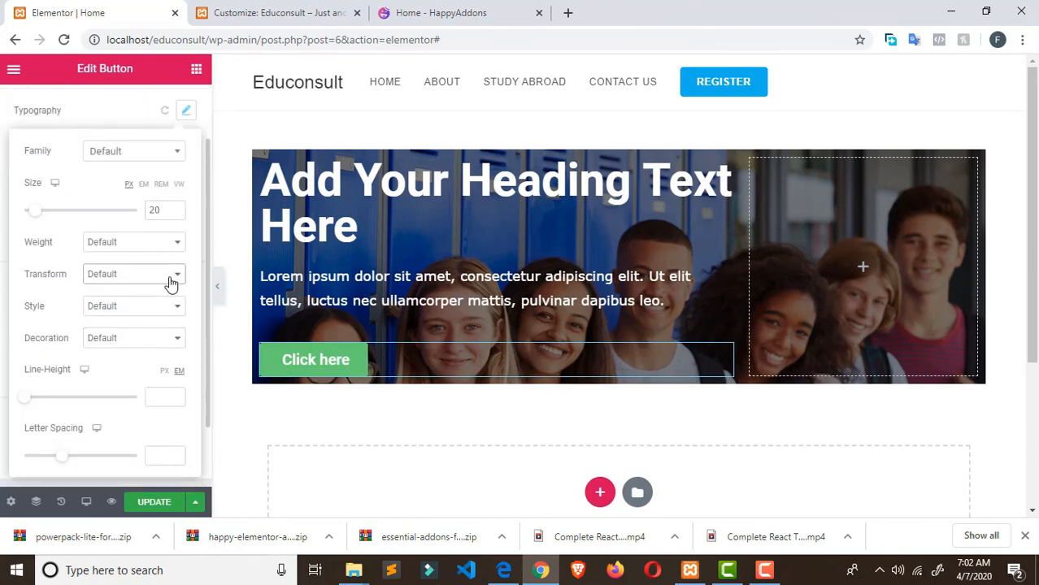
pyautogui.click(171, 313)
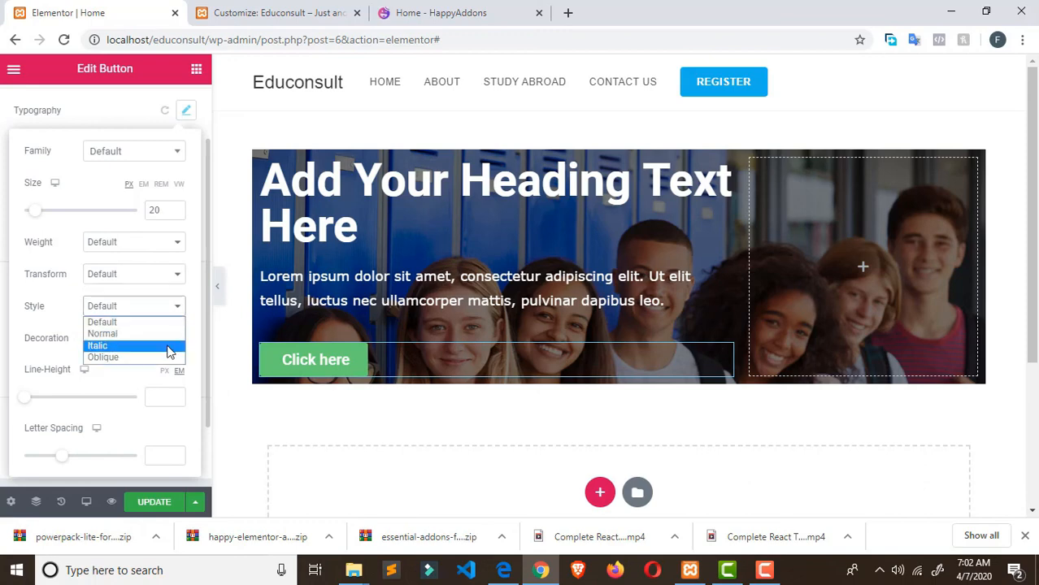
pyautogui.click(42, 367)
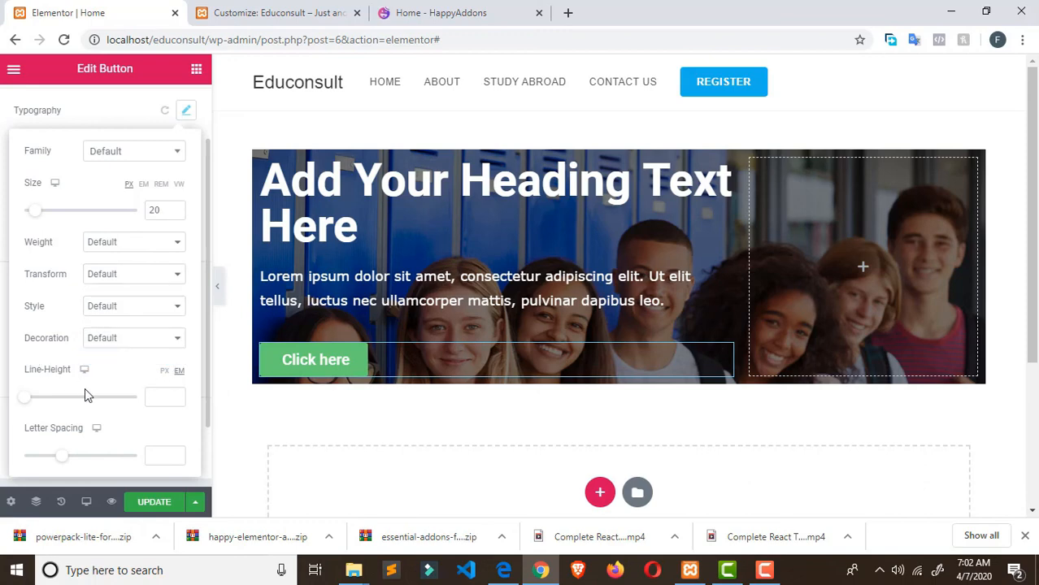
pyautogui.scroll(1, 167, 185)
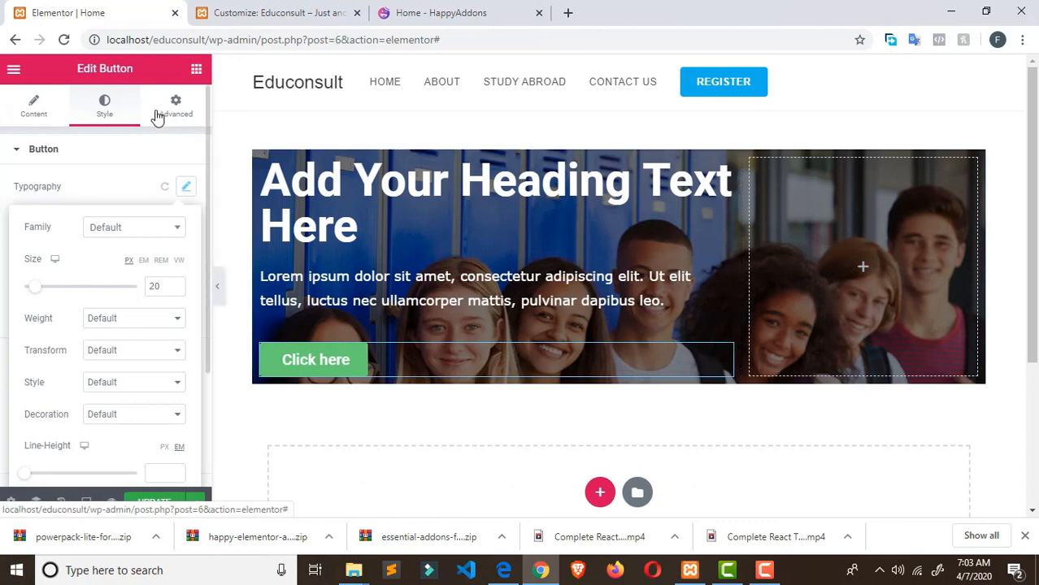
# Replace the button's text with "Apply Now"
pyautogui.click(37, 119)
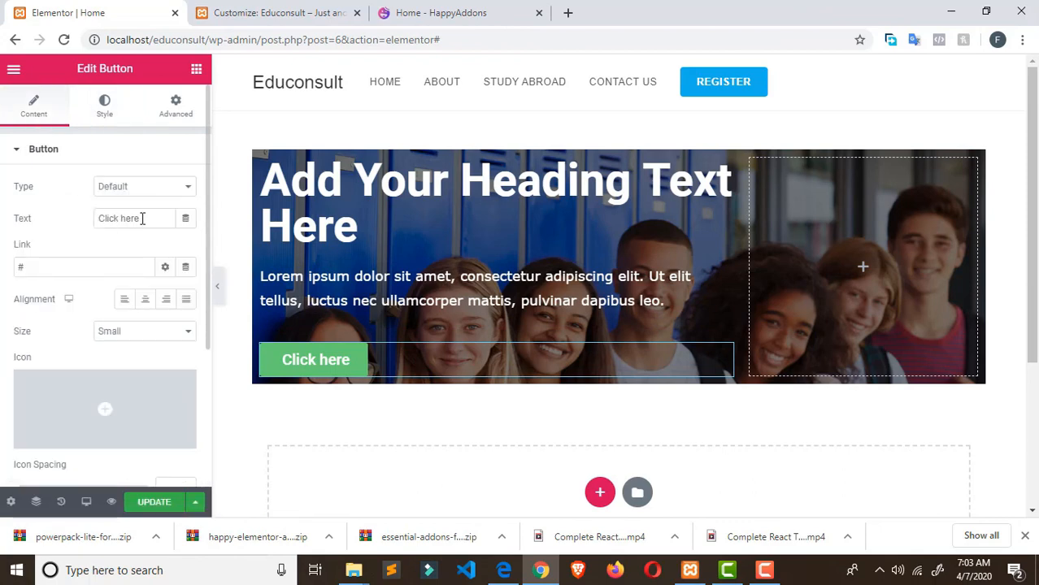
pyautogui.moveTo(153, 218); pyautogui.dragTo(97, 218)
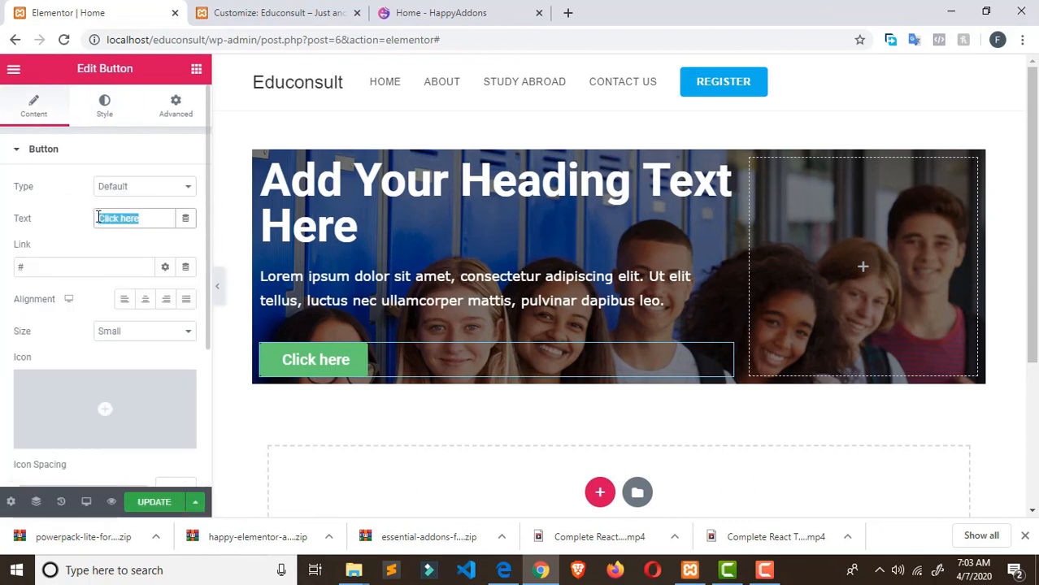
pyautogui.write('Apply Now')
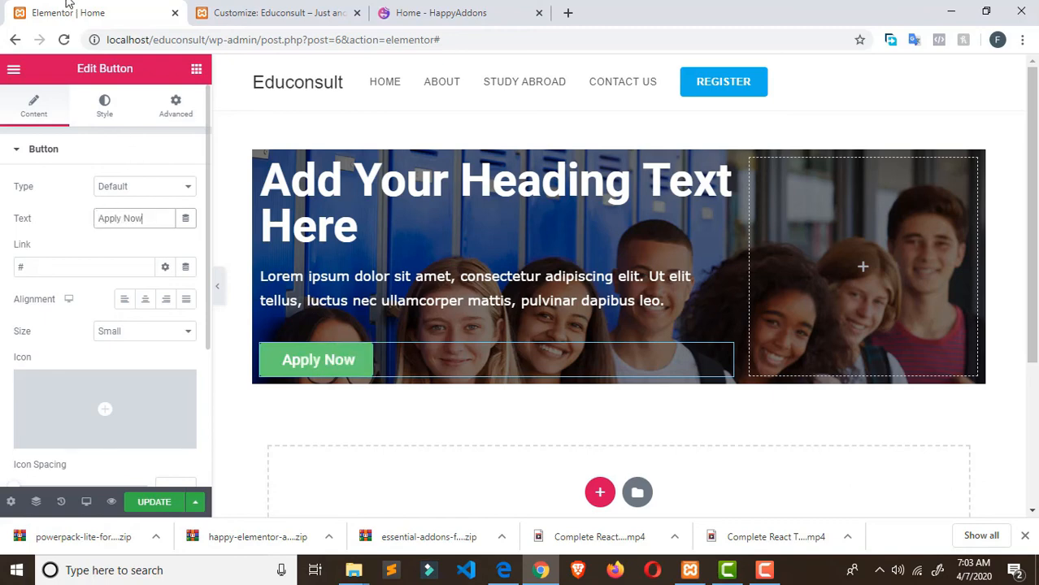
pyautogui.click(115, 122)
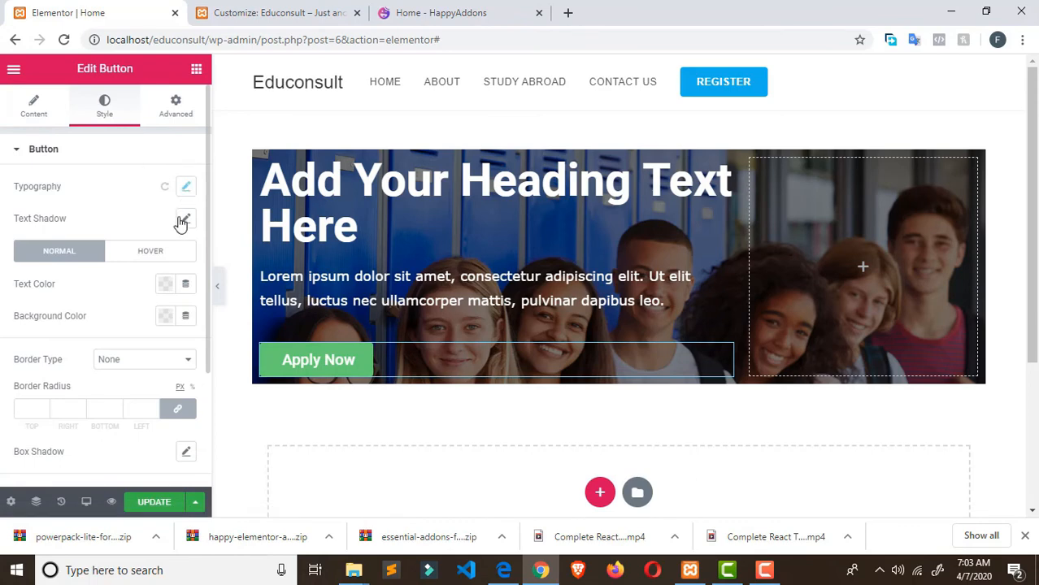
pyautogui.click(185, 189)
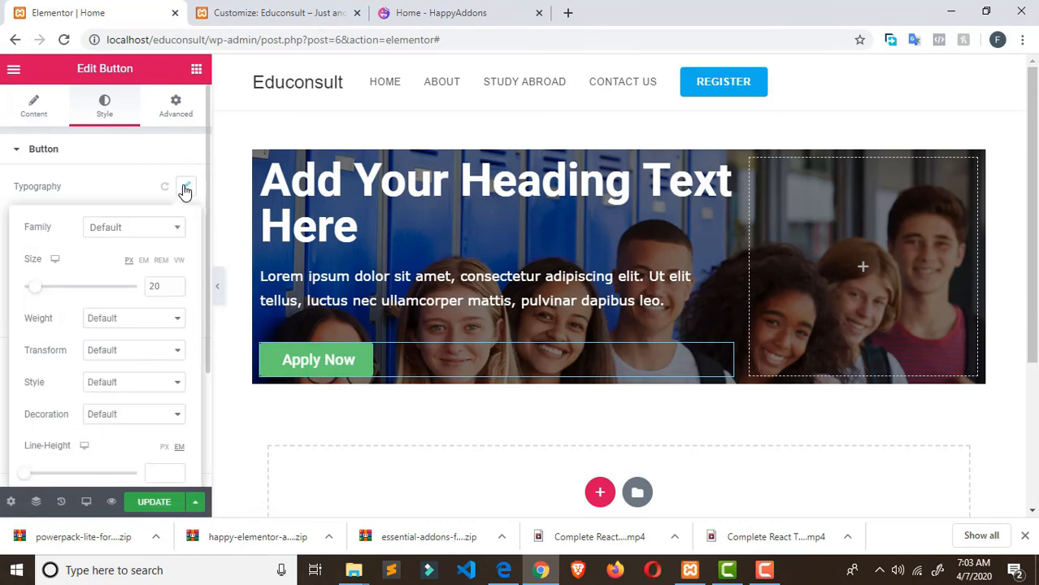
pyautogui.scroll(-2, 166, 231)
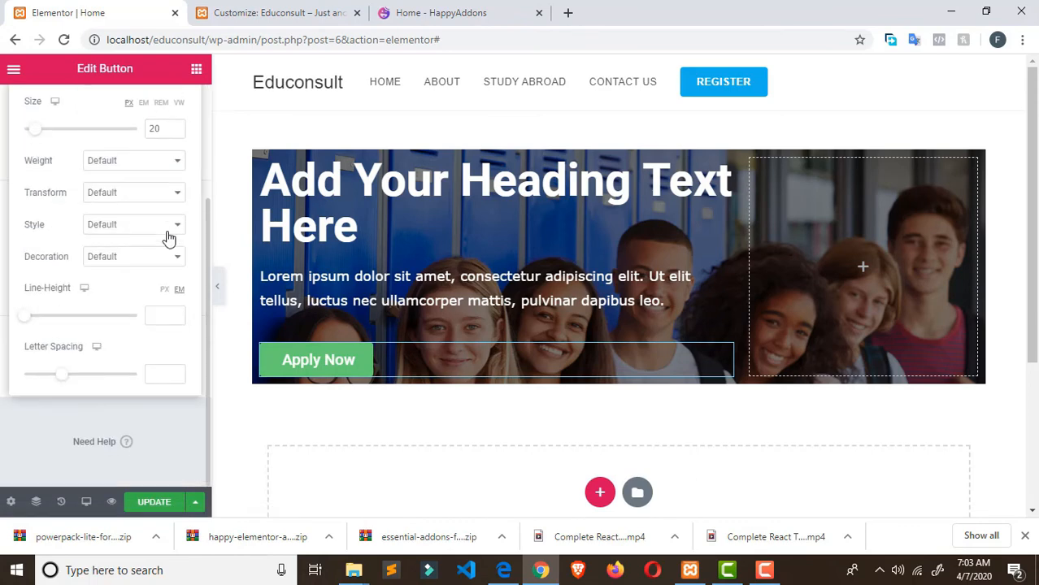
pyautogui.scroll(3, 167, 240)
pyautogui.click(183, 191)
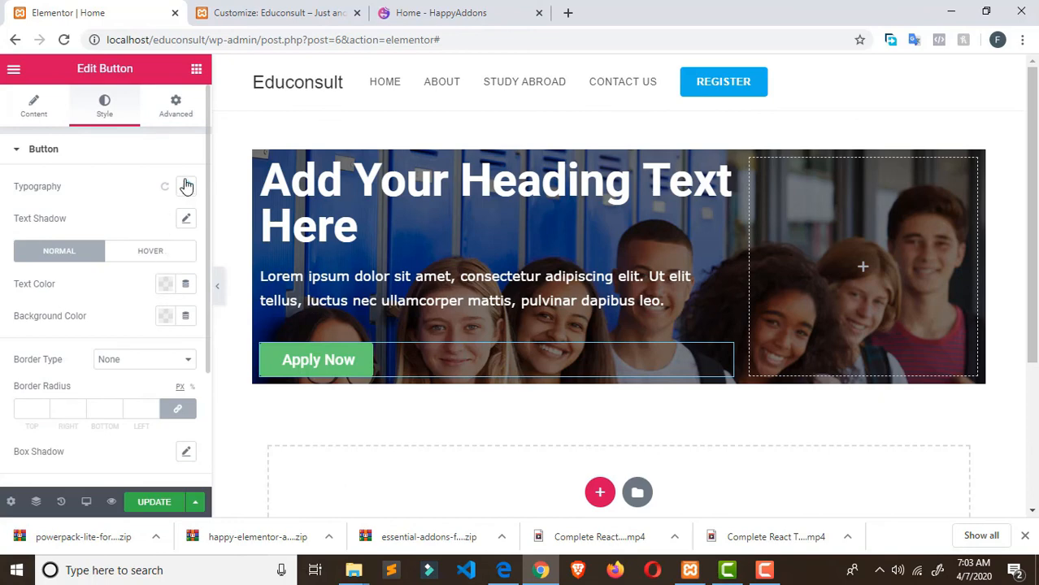
# Set the Apply Now button's normal background color to magenta (#A10A86) and save the page update
pyautogui.click(162, 317)
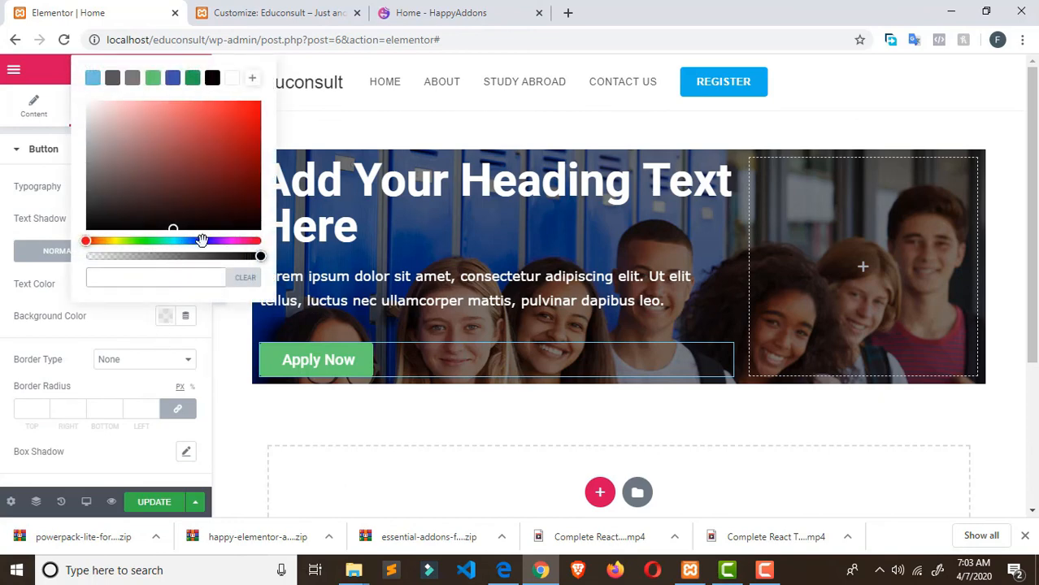
pyautogui.click(229, 241)
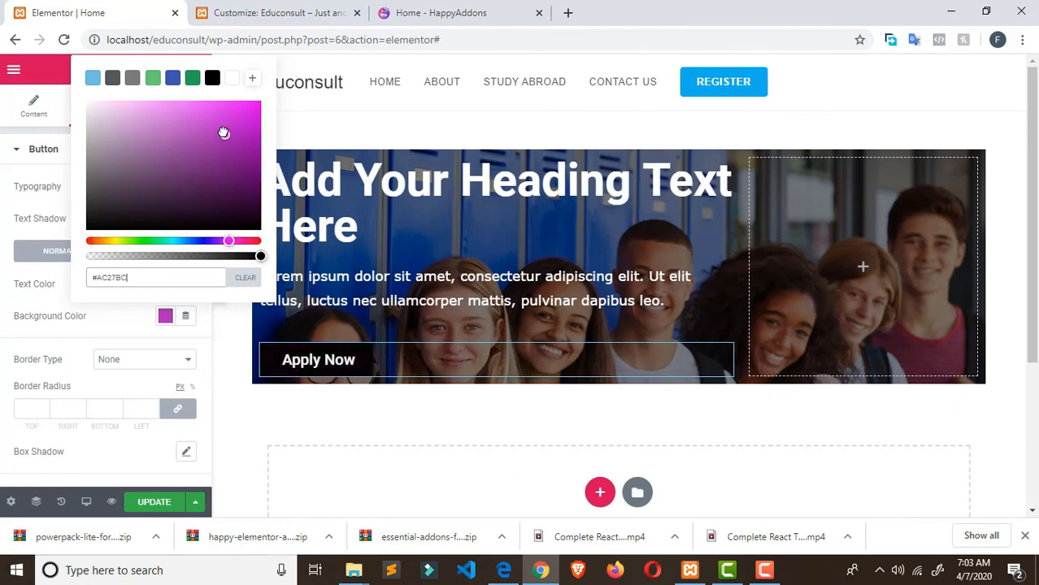
pyautogui.click(211, 109)
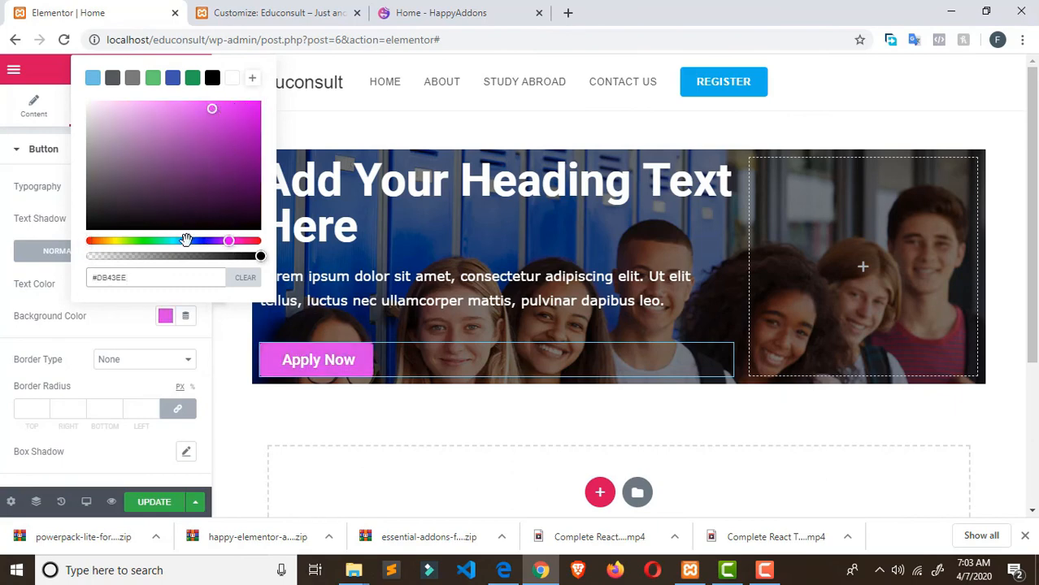
pyautogui.click(92, 240)
pyautogui.click(235, 215)
pyautogui.moveTo(235, 214); pyautogui.dragTo(201, 138)
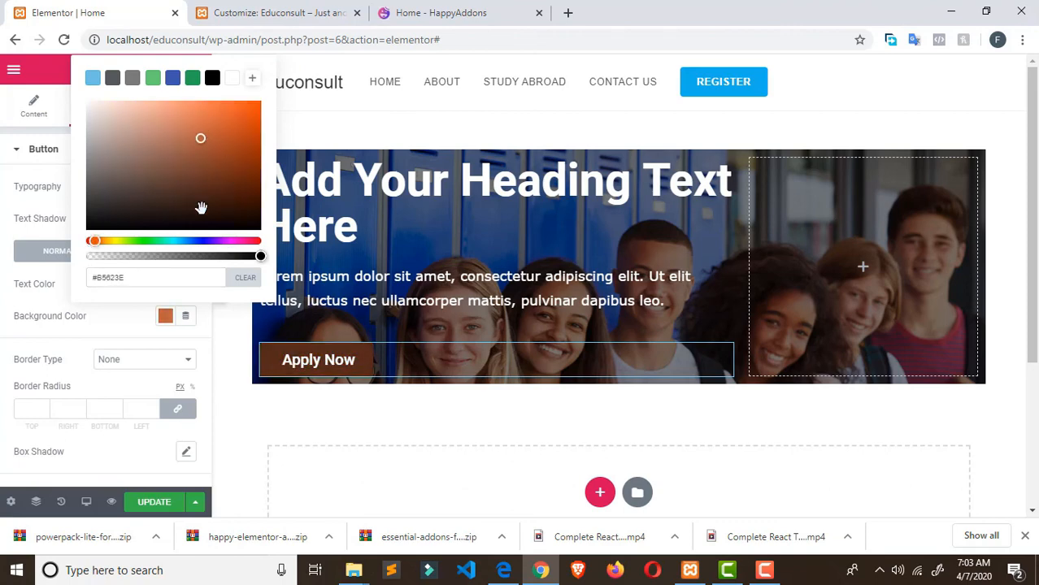
pyautogui.click(236, 241)
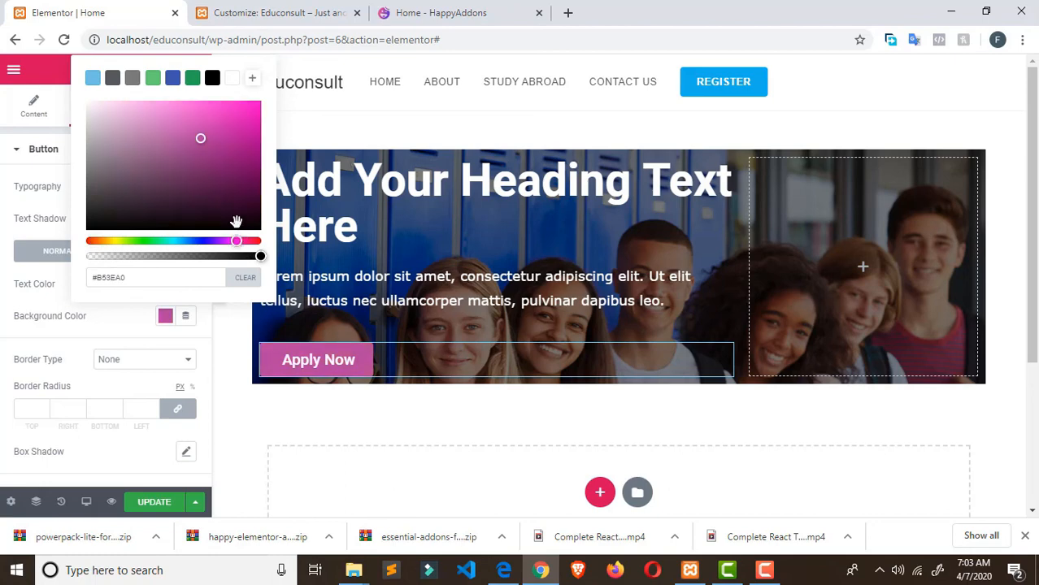
pyautogui.moveTo(235, 215); pyautogui.dragTo(250, 148)
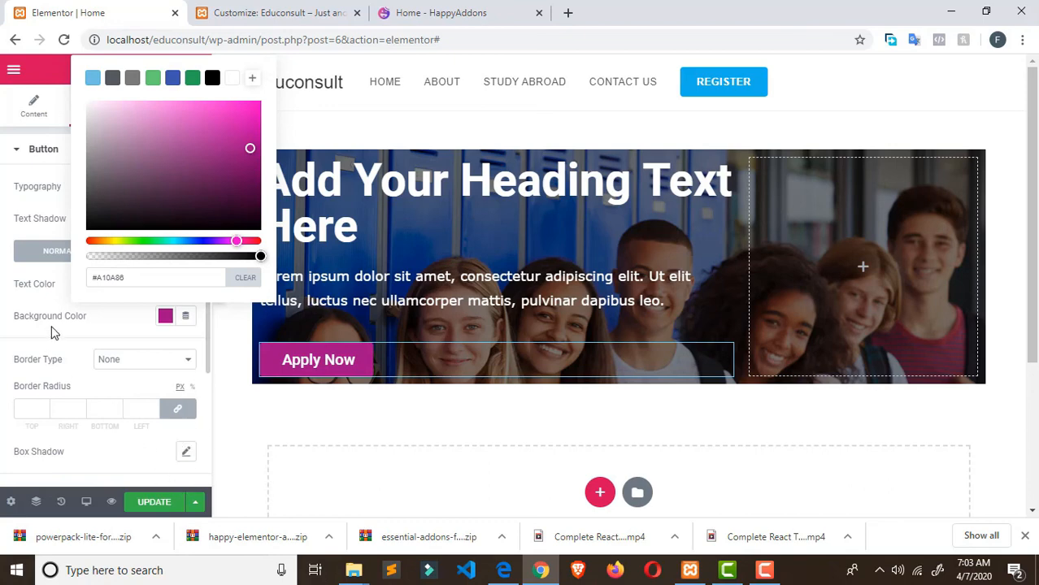
pyautogui.click(1, 323)
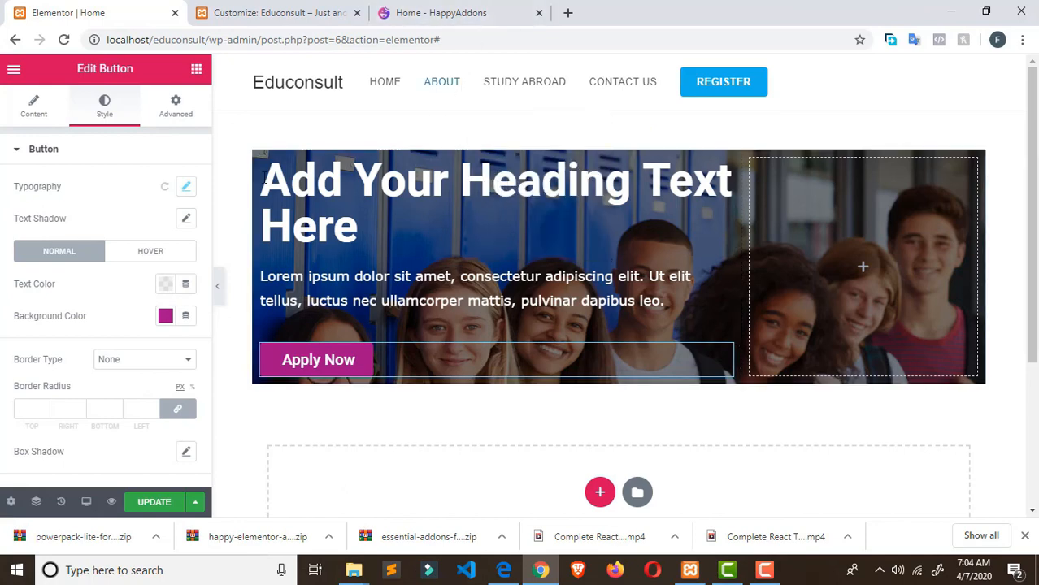
pyautogui.click(23, 158)
pyautogui.click(154, 502)
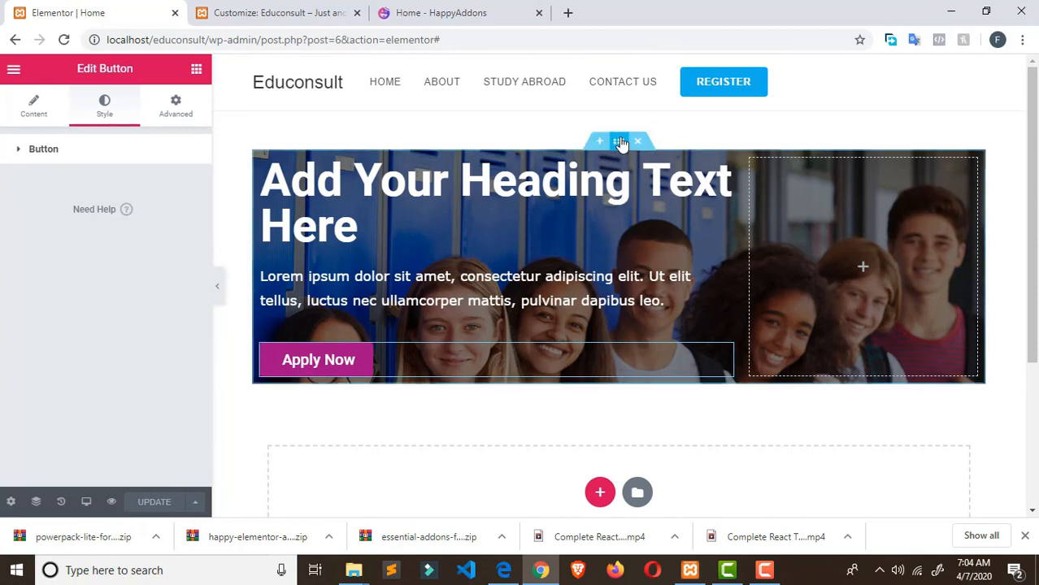
# Stretch the two-column hero section to the full width of the page and preview the page without the editing controls
pyautogui.click(618, 143)
pyautogui.rightClick(619, 143)
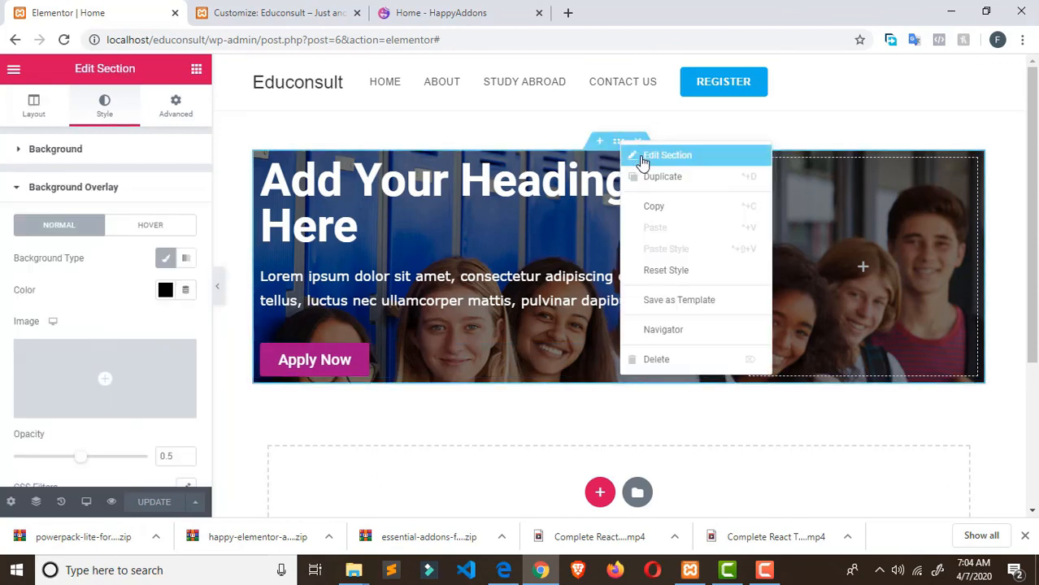
pyautogui.click(642, 162)
pyautogui.click(356, 228)
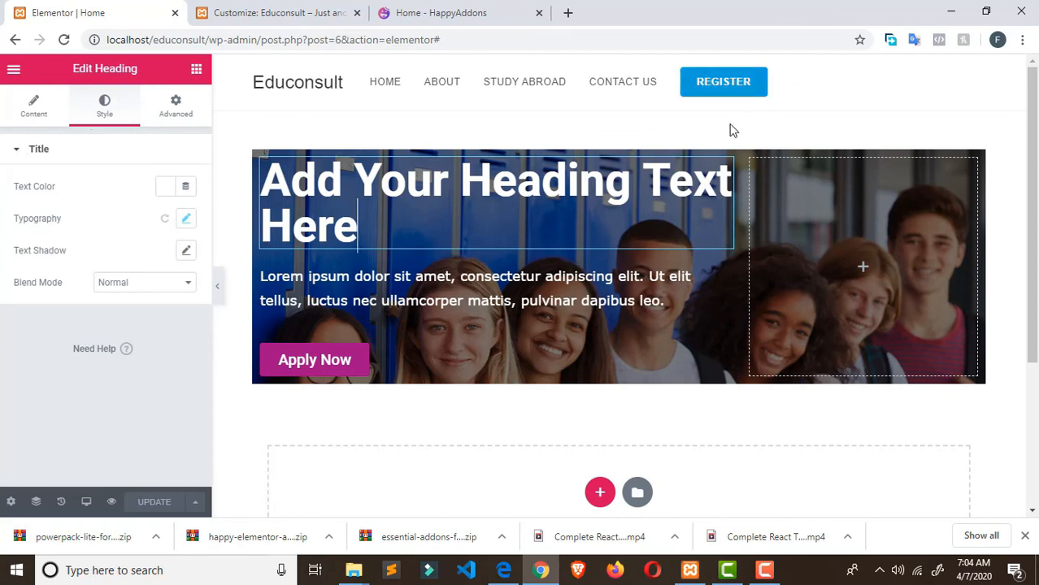
pyautogui.rightClick(623, 144)
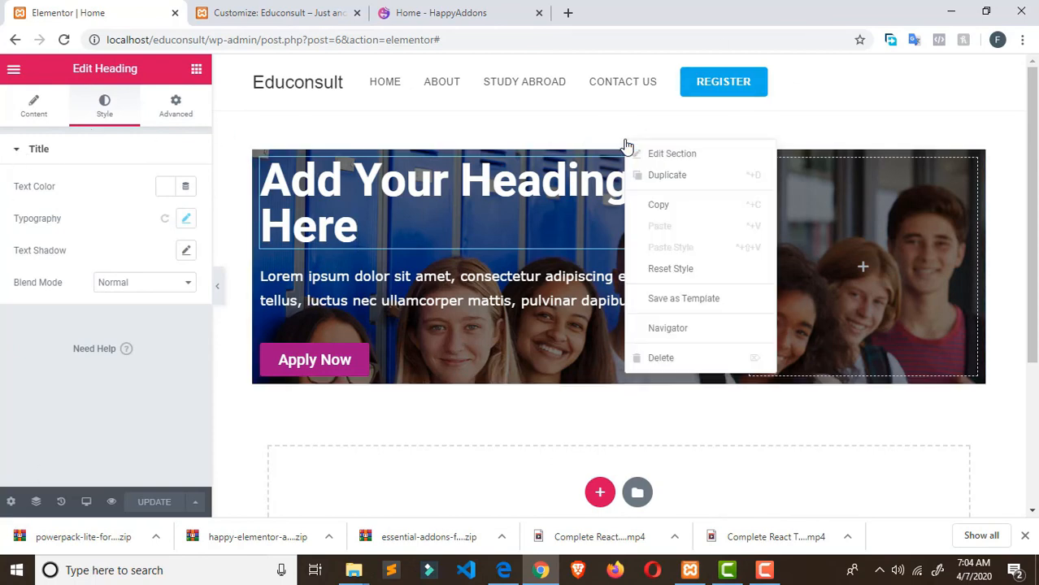
pyautogui.click(649, 156)
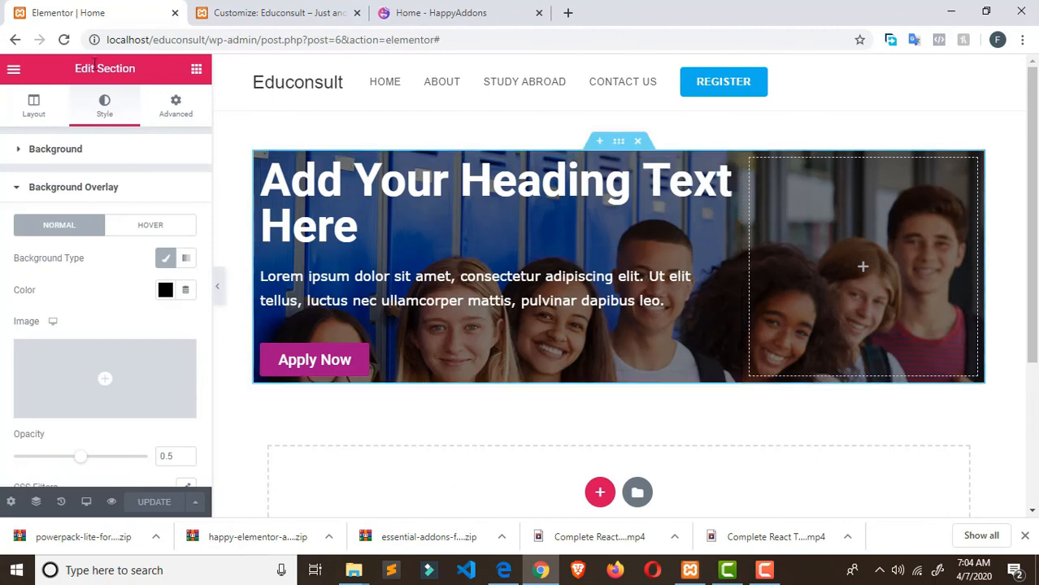
pyautogui.click(18, 155)
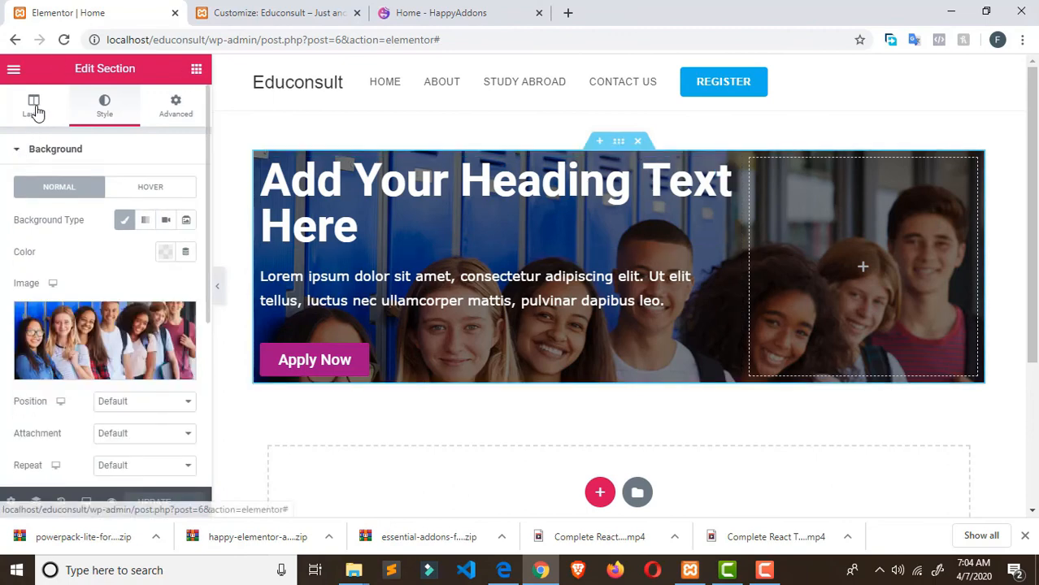
pyautogui.click(33, 104)
pyautogui.click(175, 185)
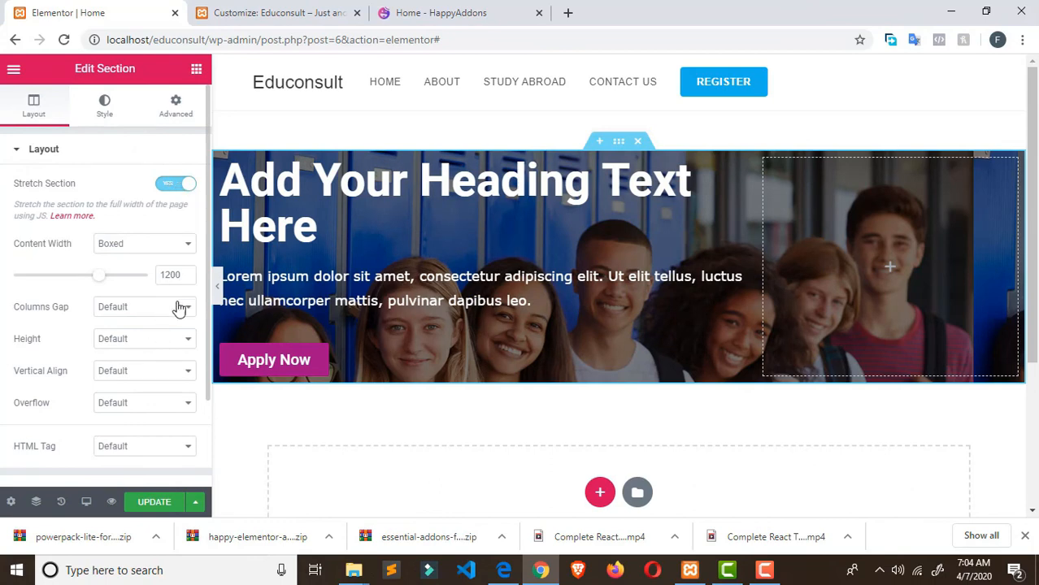
pyautogui.click(216, 283)
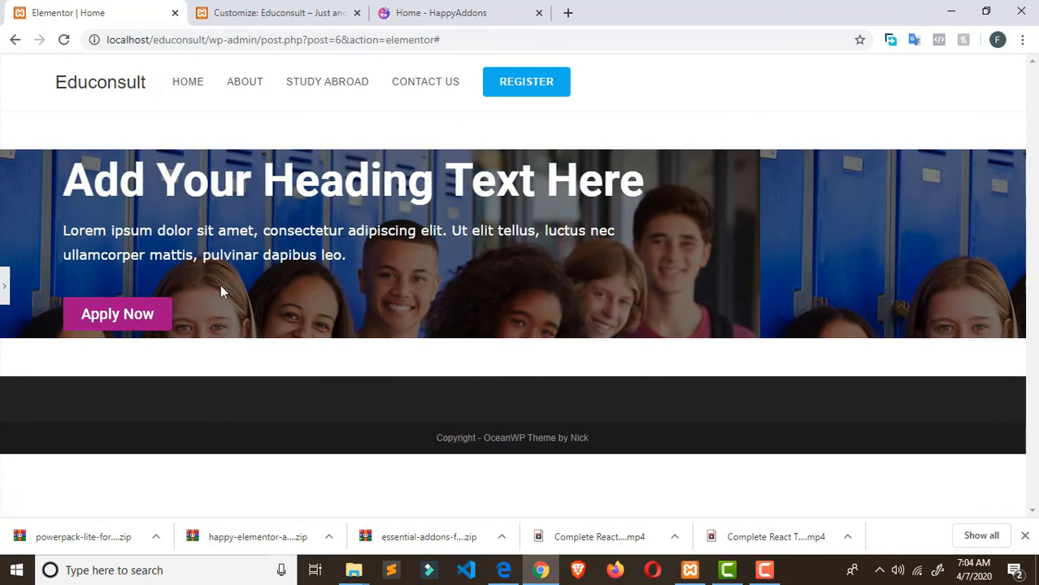
pyautogui.click(5, 286)
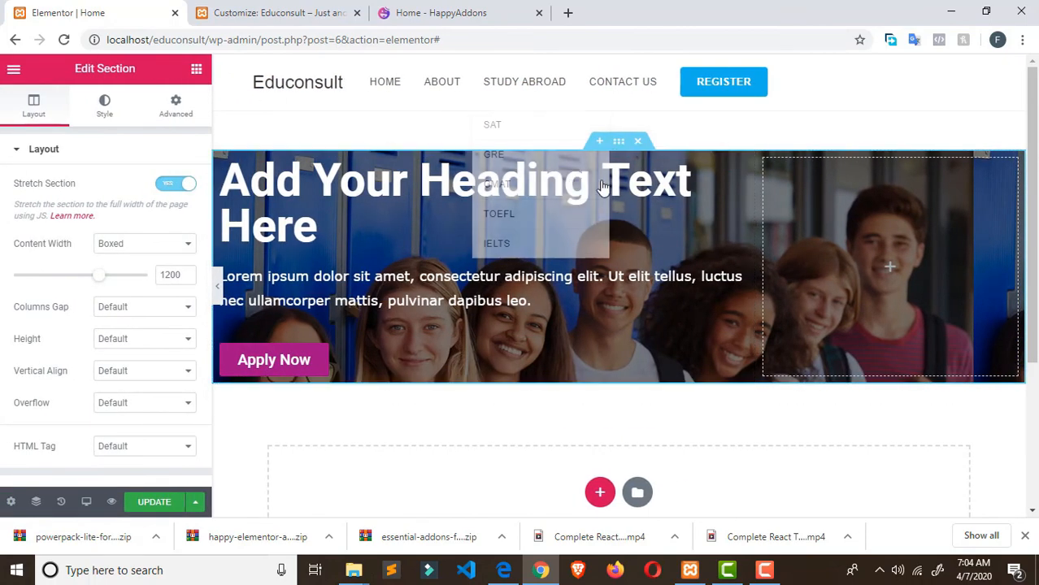